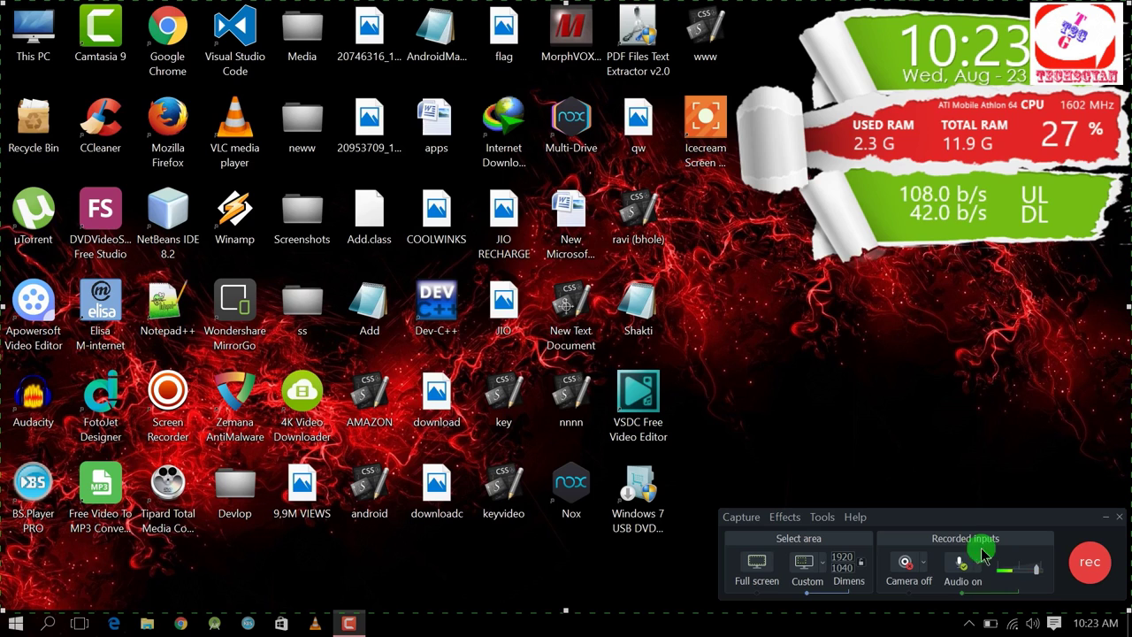
# Step: Turn off the recorder's audio input and try resizing the recording area with the 1920 x 1040 dimensions locked and unlocked
pyautogui.click(965, 568)
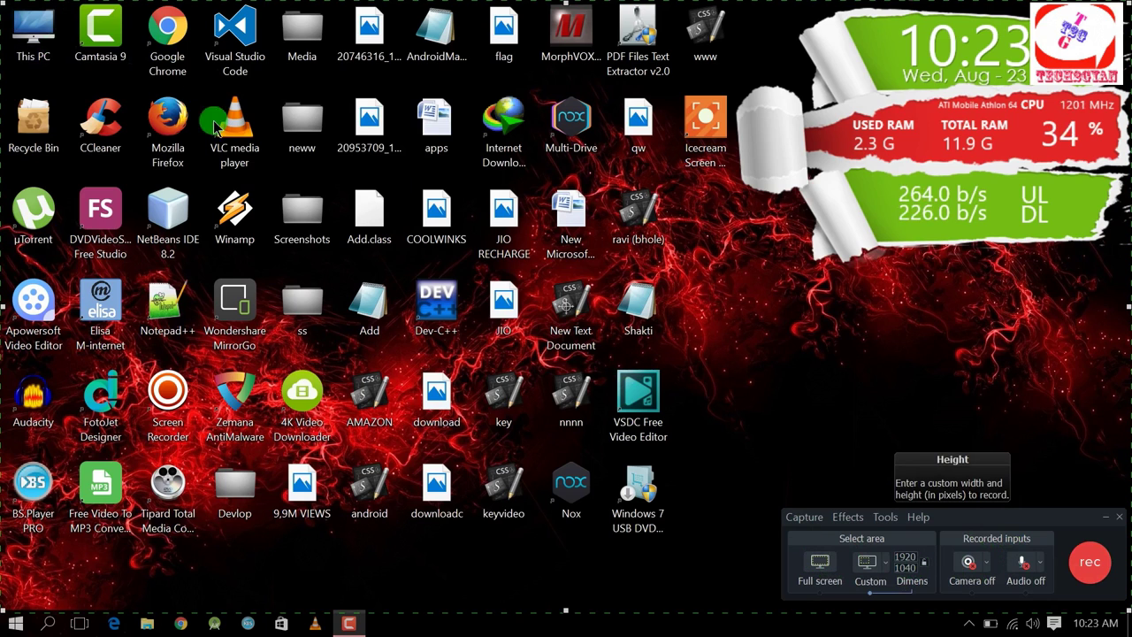
pyautogui.click(925, 566)
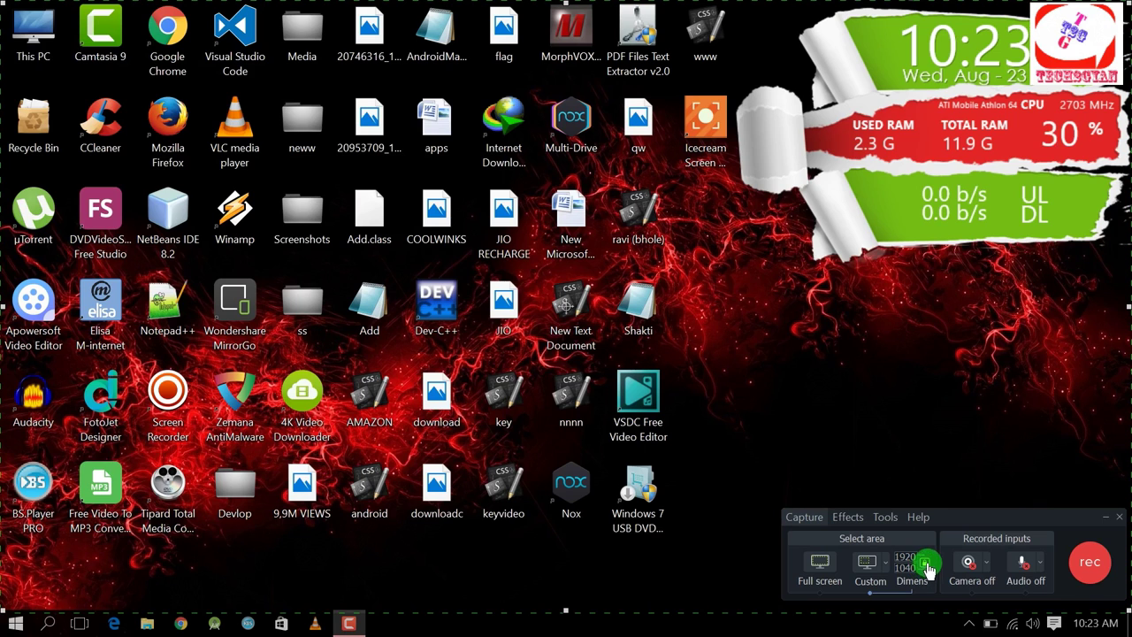
pyautogui.moveTo(4, 3)
pyautogui.mouseDown()
pyautogui.moveTo(23, 42)
pyautogui.moveTo(2, 24)
pyautogui.mouseUp()
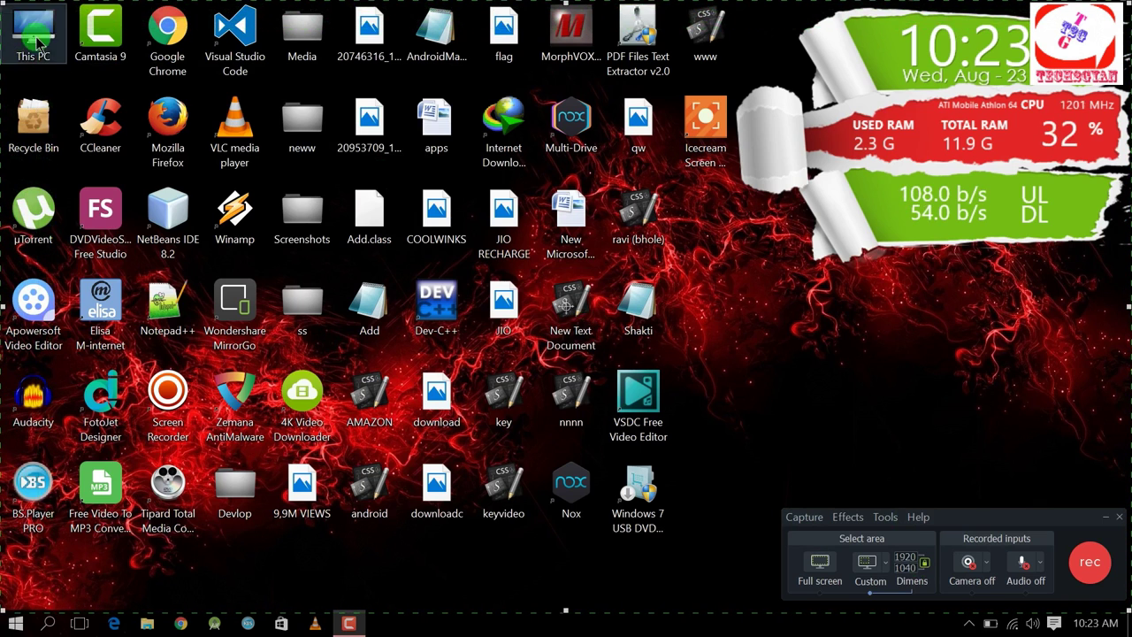
pyautogui.click(925, 563)
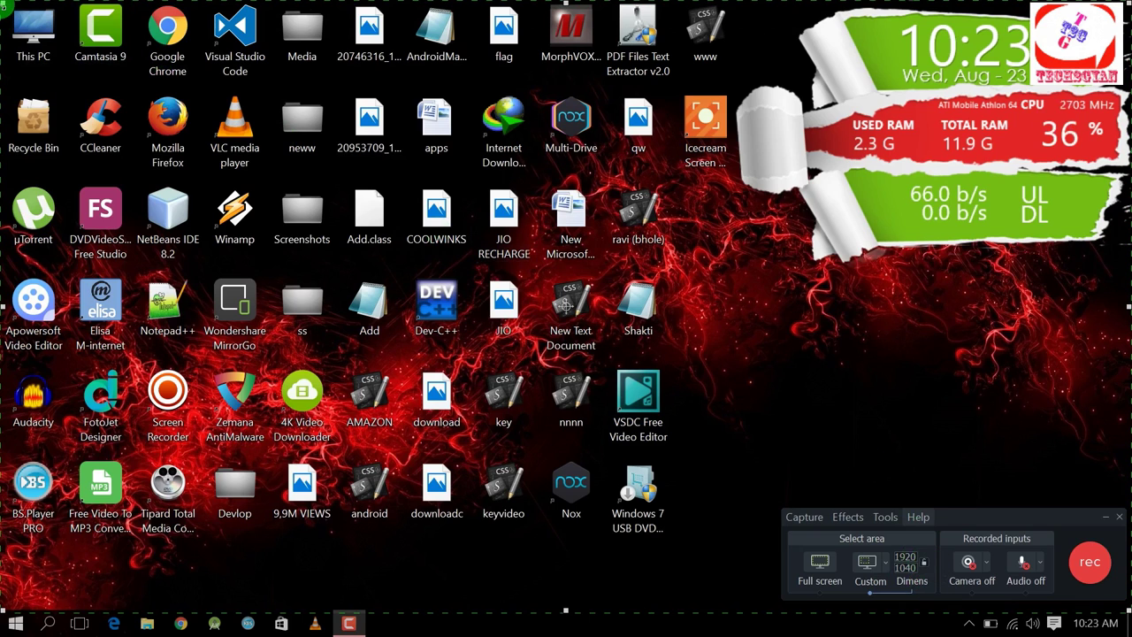
pyautogui.moveTo(4, 4)
pyautogui.mouseDown()
pyautogui.moveTo(102, 80)
pyautogui.moveTo(2, 1)
pyautogui.mouseUp()
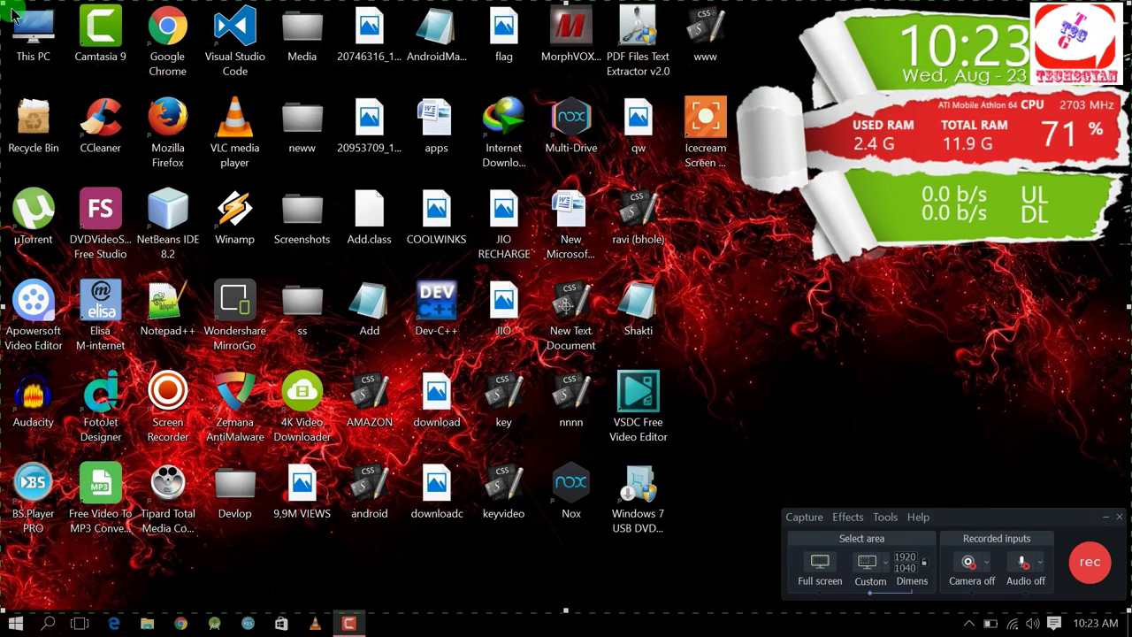
pyautogui.click(924, 563)
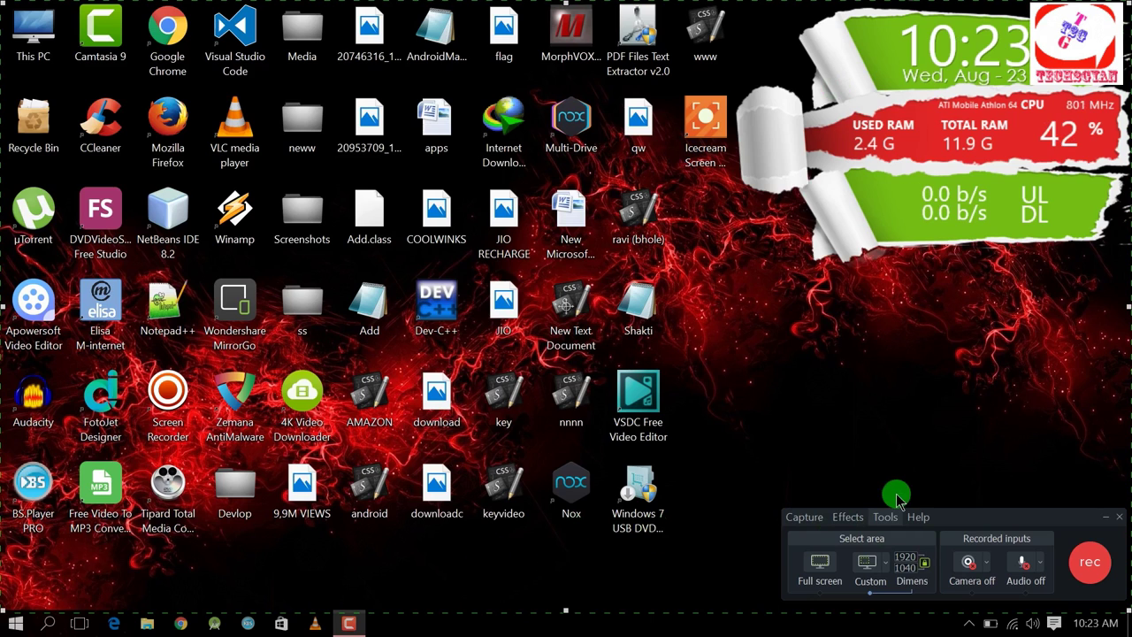
pyautogui.click(925, 566)
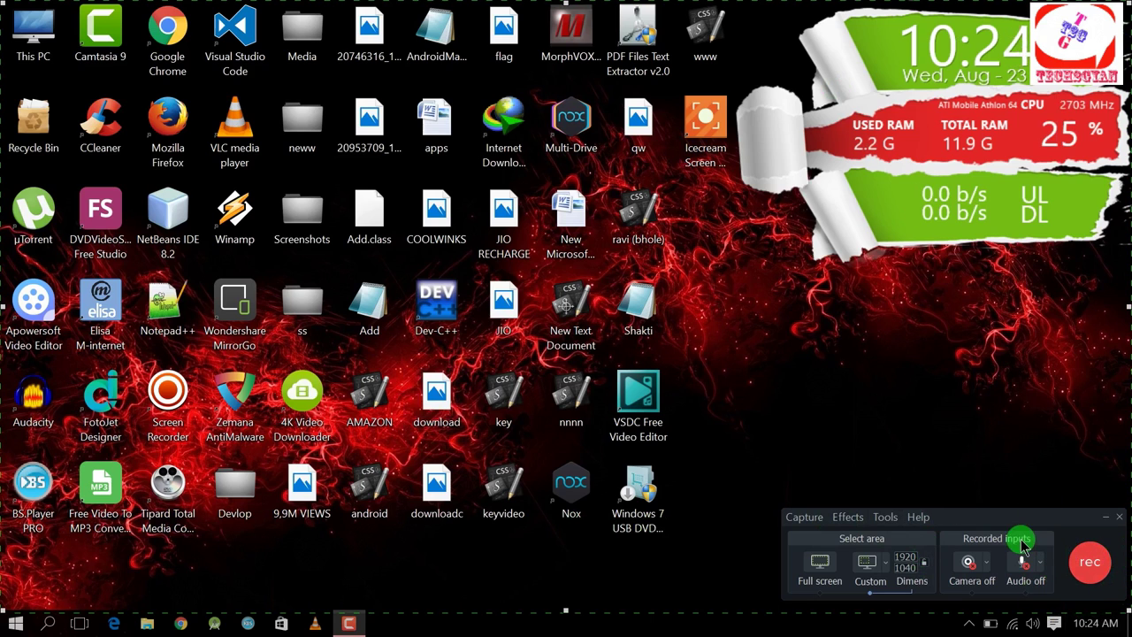
# Step: Review the recorder's hotkey assignments for Record/Pause, Stop, Marker and ScreenDraw in its options
pyautogui.click(886, 518)
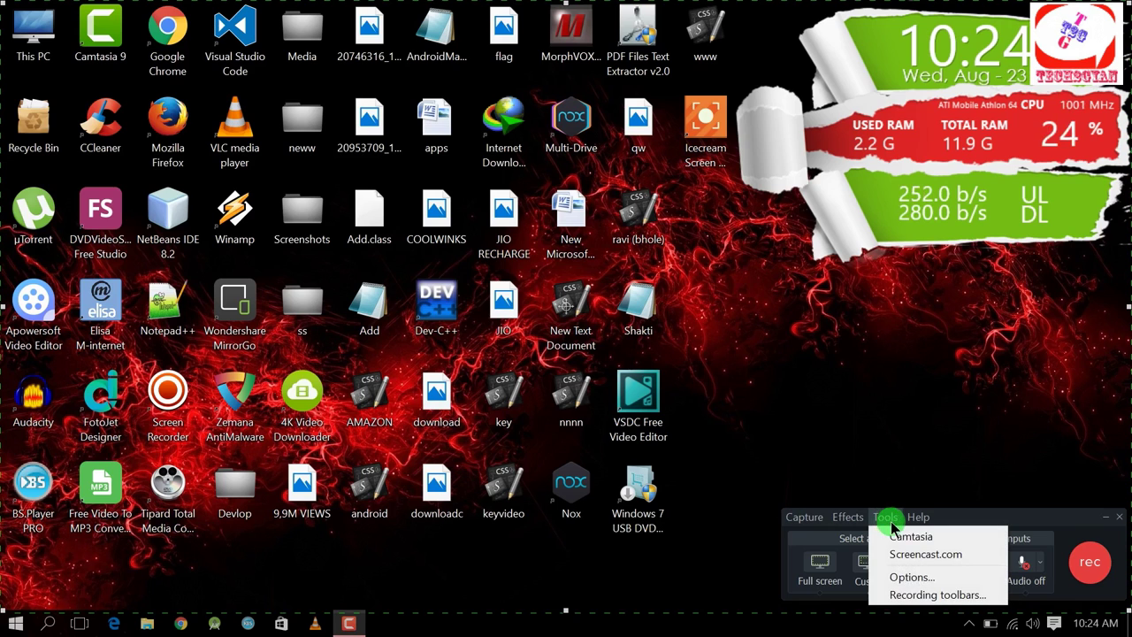
pyautogui.click(928, 578)
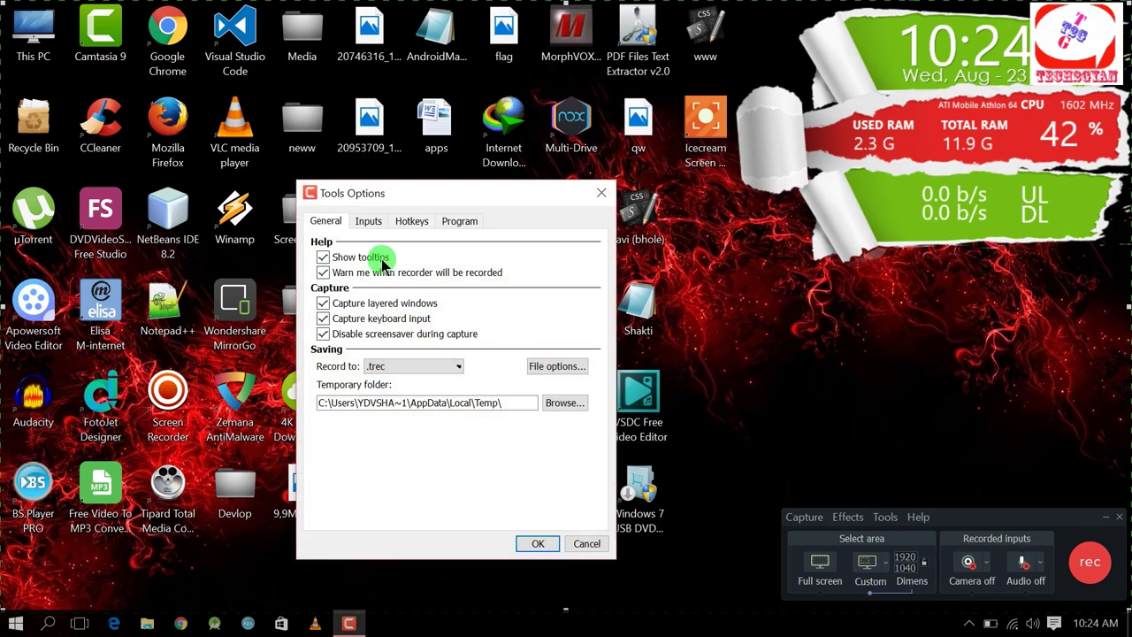
pyautogui.click(407, 221)
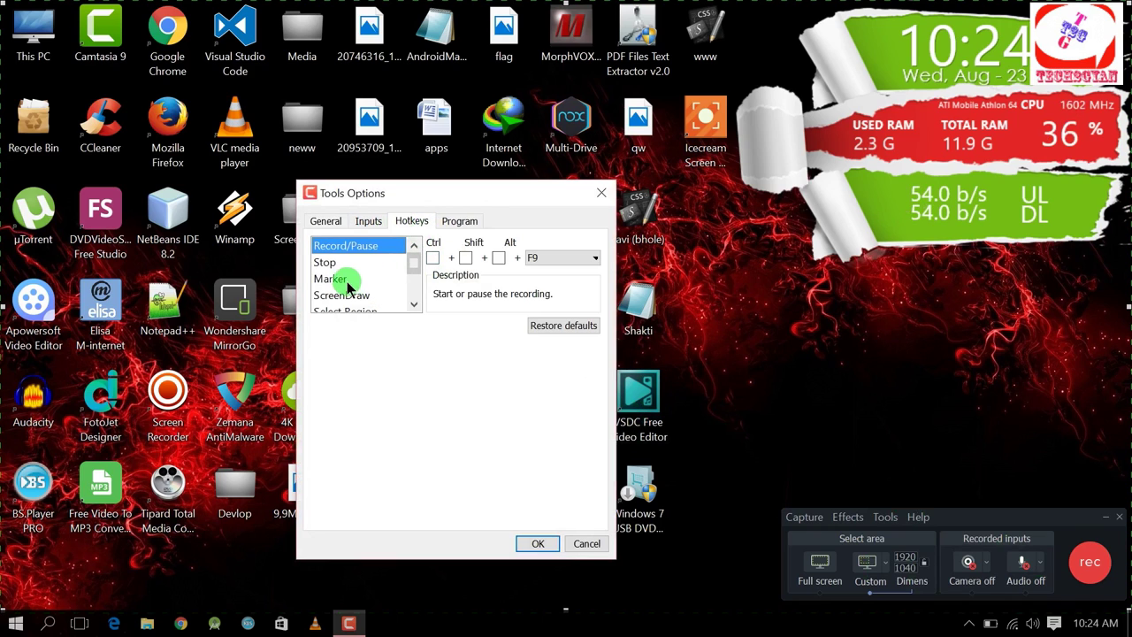
pyautogui.click(329, 263)
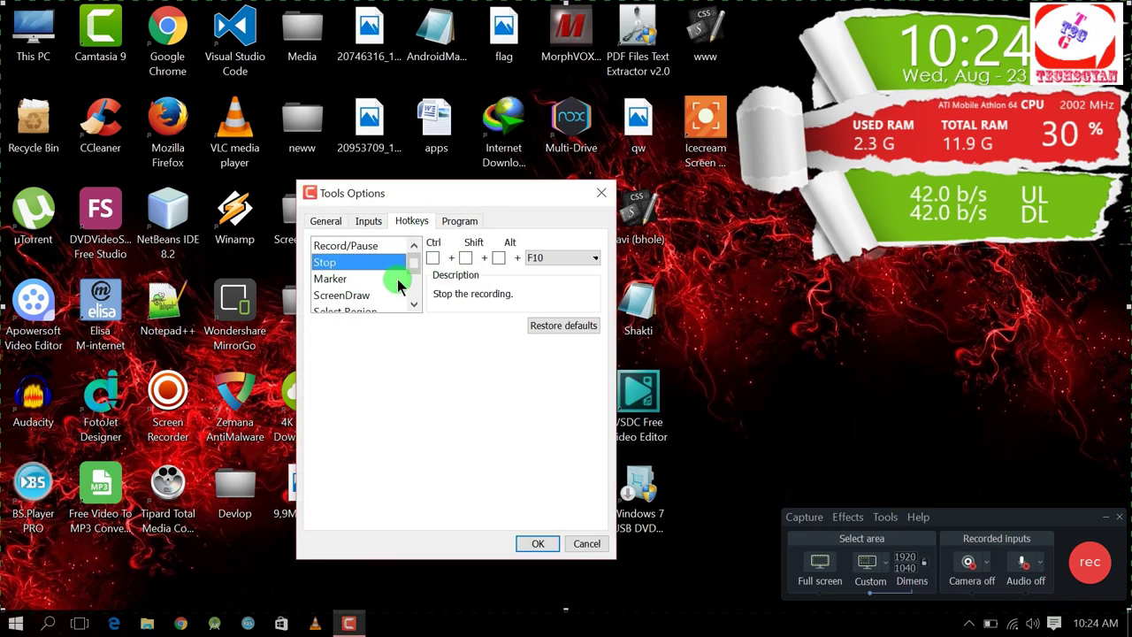
pyautogui.click(341, 278)
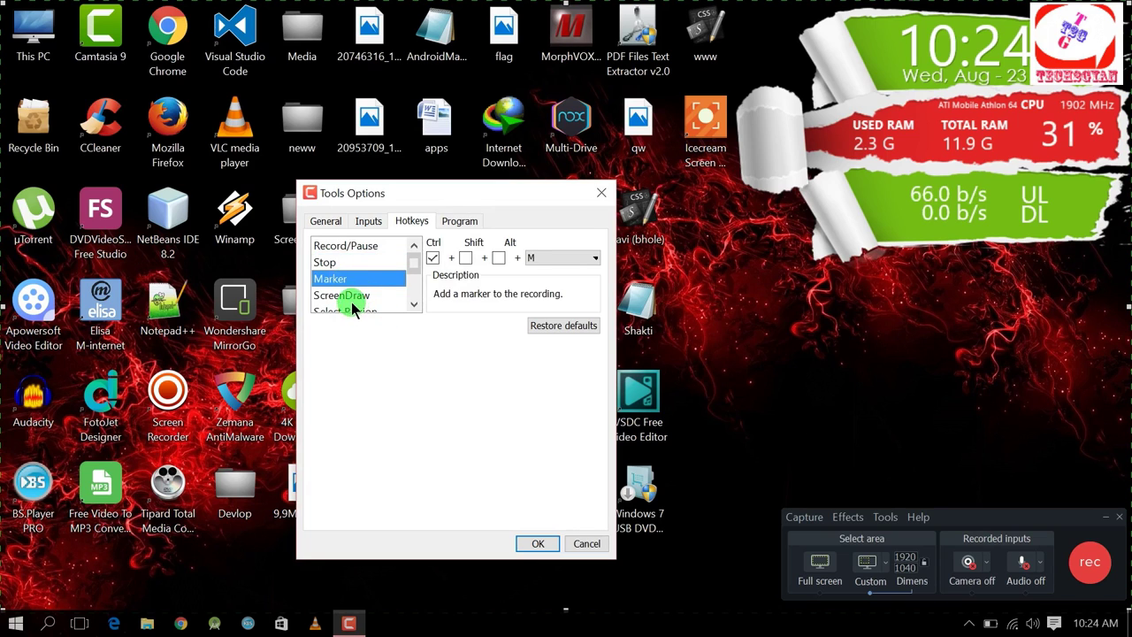
pyautogui.click(364, 295)
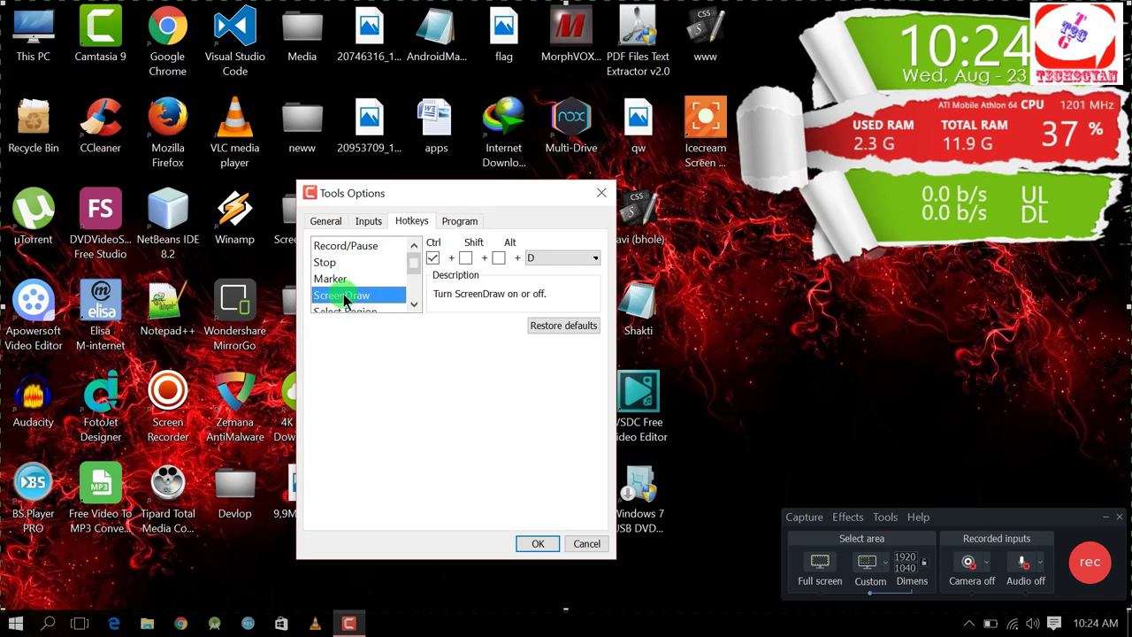
pyautogui.moveTo(412, 274); pyautogui.dragTo(413, 298)
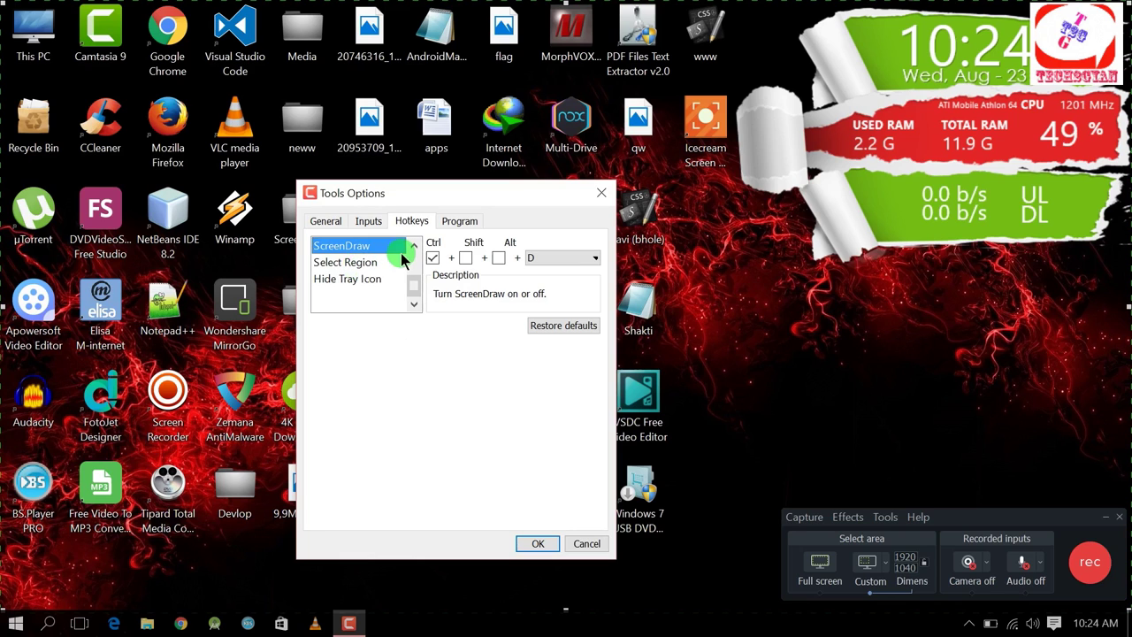
# Step: Review the recorder's Program options, including recording region and workflow, and close the options dialog
pyautogui.click(462, 221)
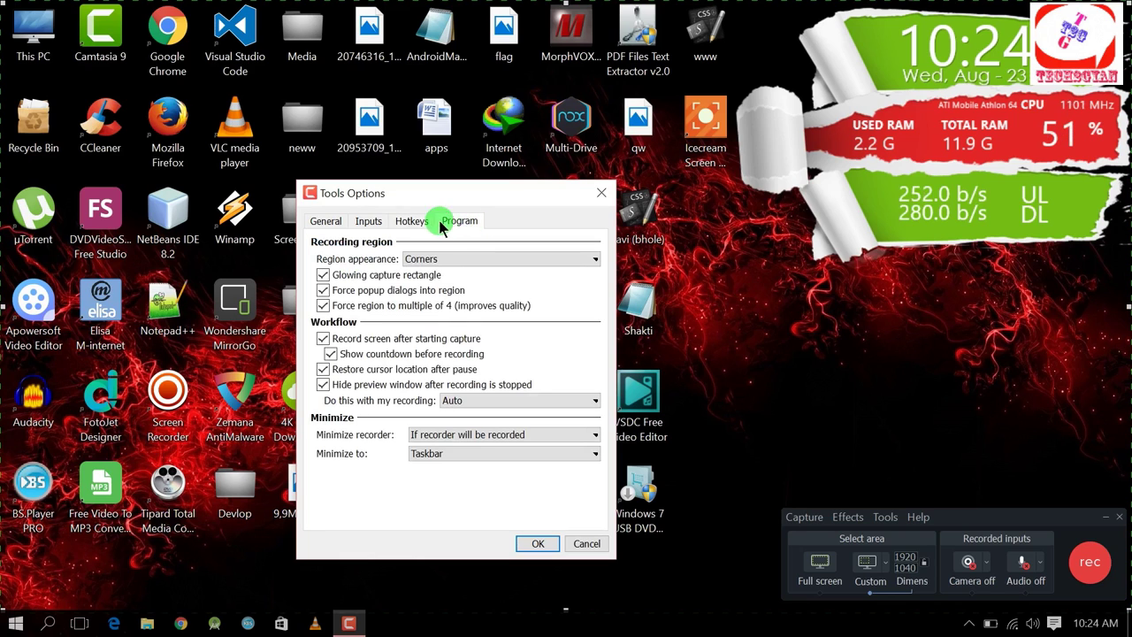
pyautogui.click(602, 192)
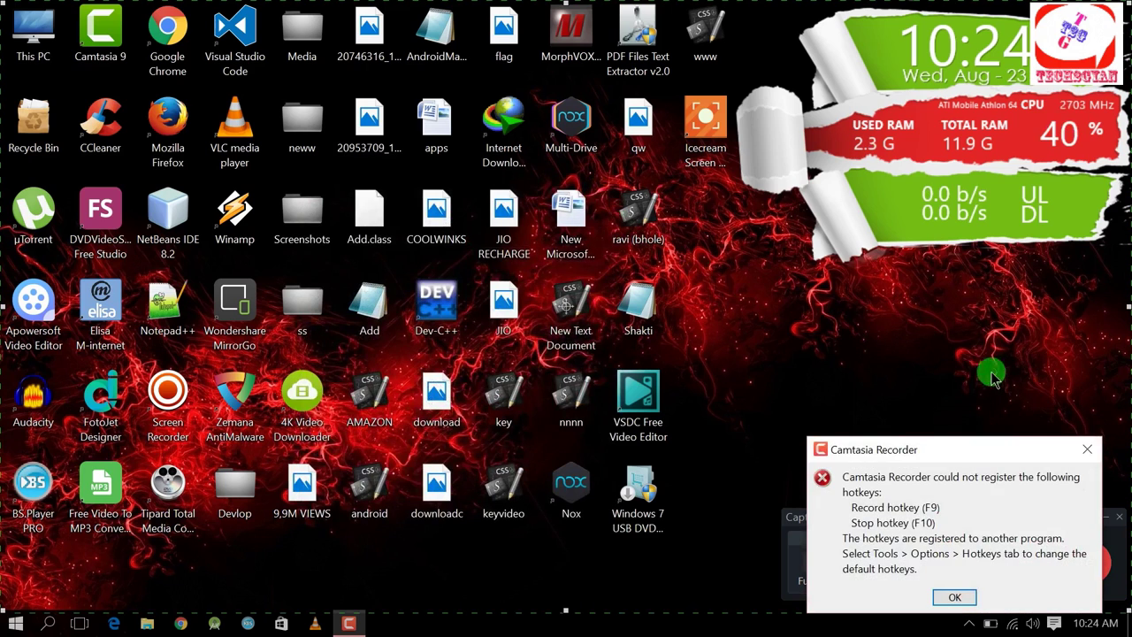
pyautogui.click(966, 597)
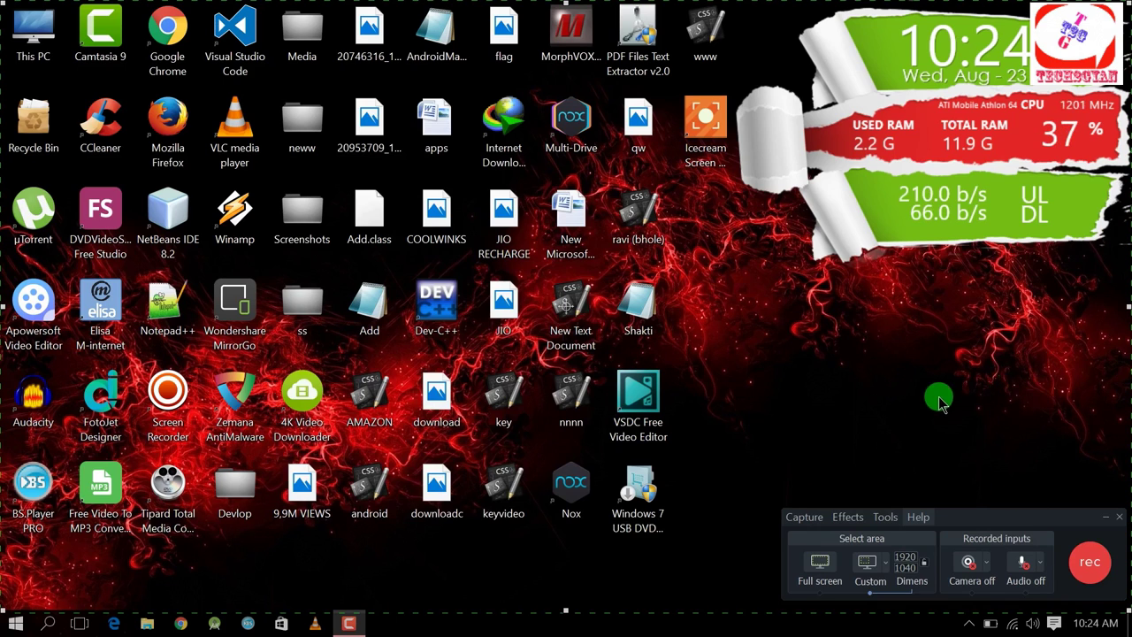
# Step: Close the recorder, launch Camtasia 9 from the desktop and start a new project
pyautogui.click(1124, 520)
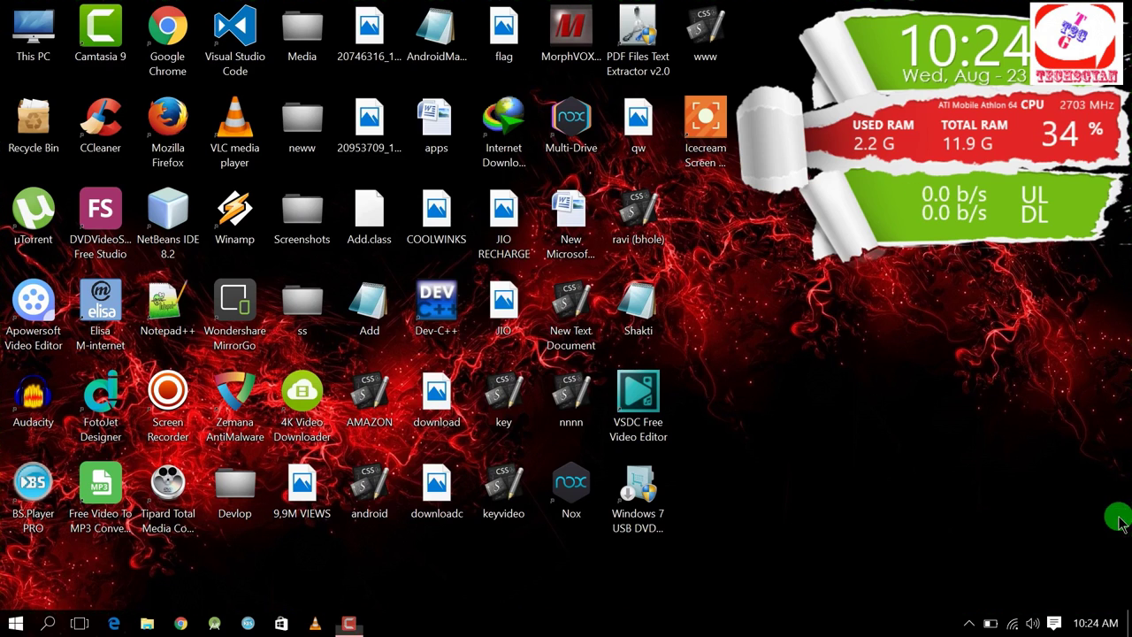
pyautogui.rightClick(800, 305)
pyautogui.click(840, 354)
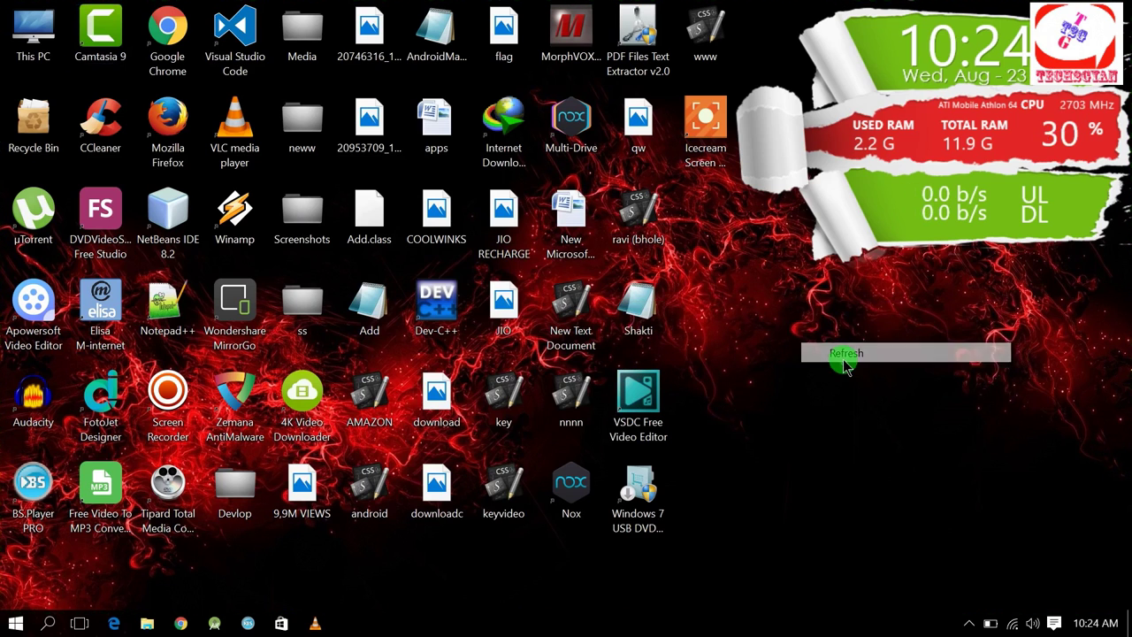
pyautogui.doubleClick(98, 40)
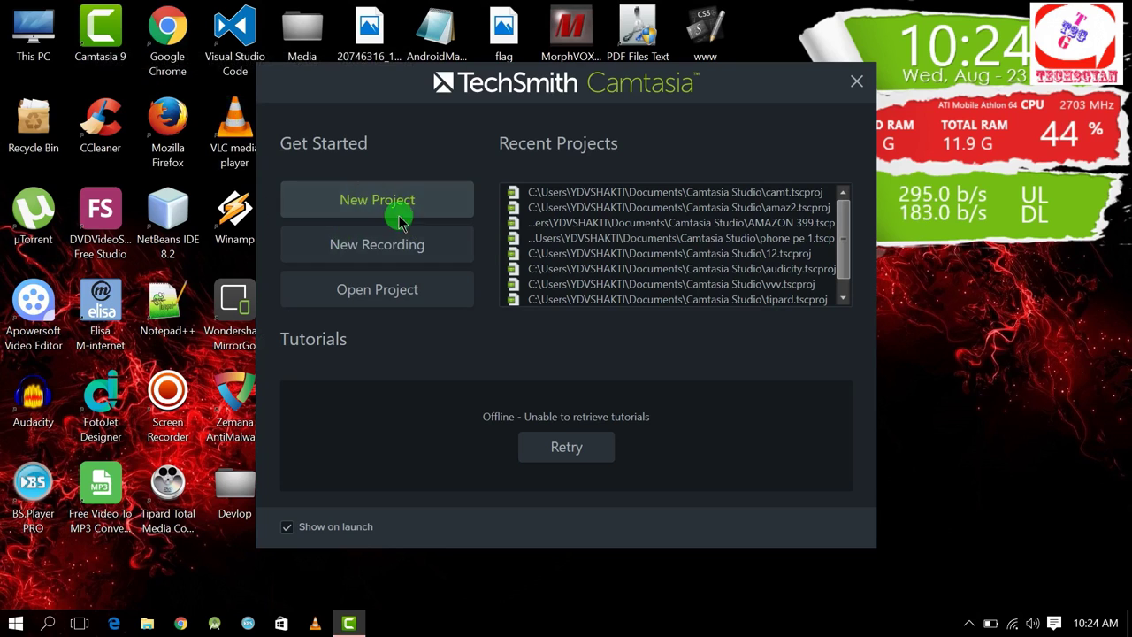
pyautogui.click(353, 212)
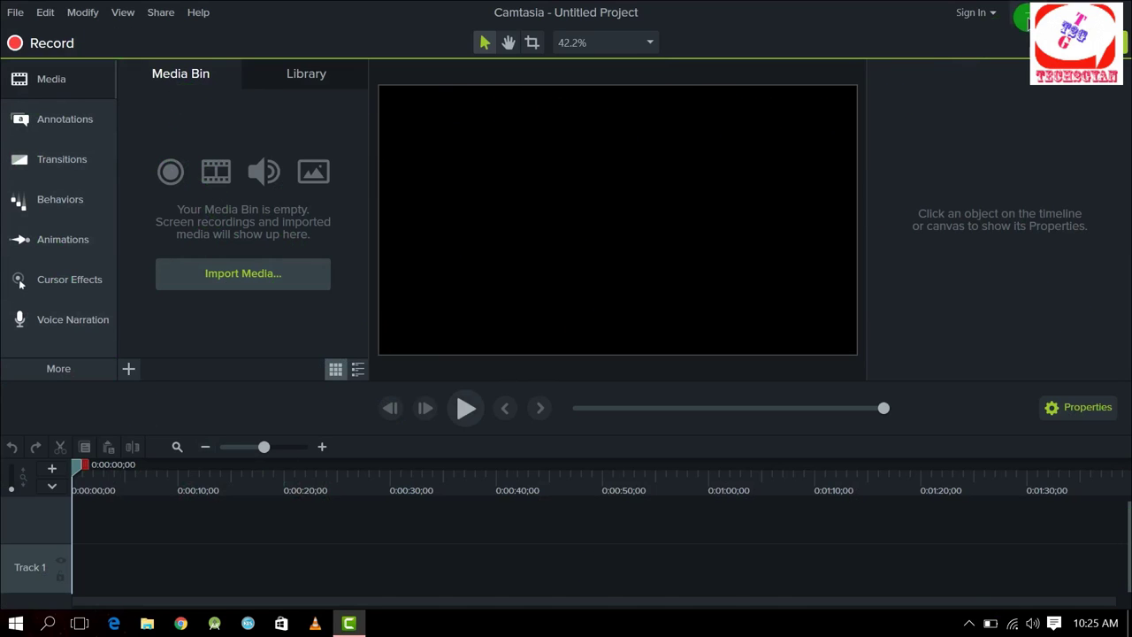
pyautogui.click(1035, 14)
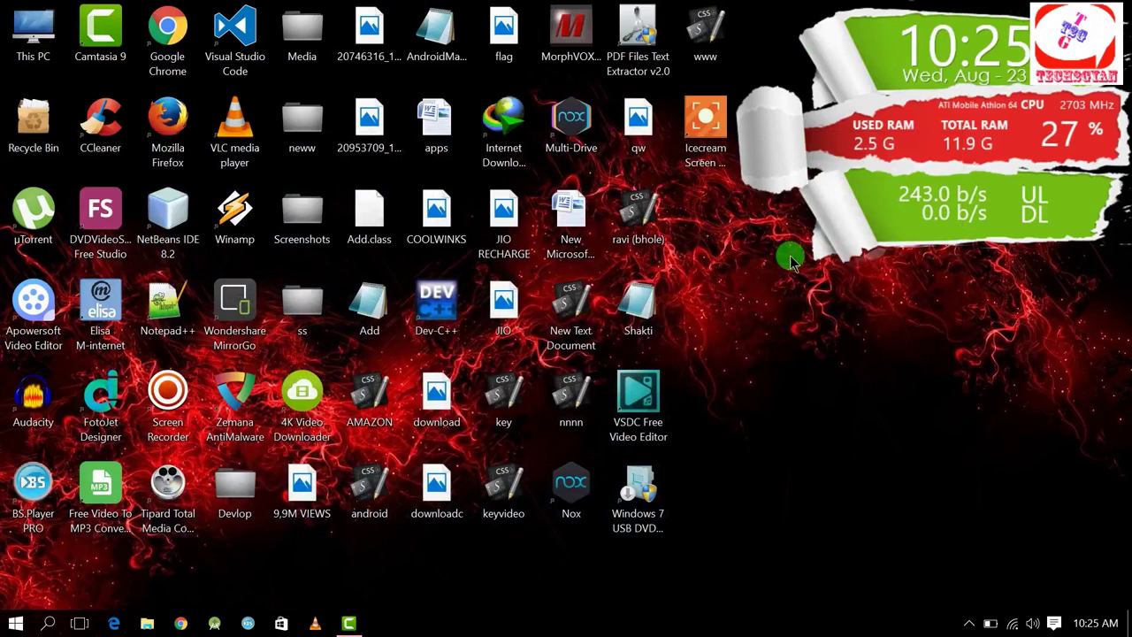
pyautogui.rightClick(707, 250)
pyautogui.click(752, 299)
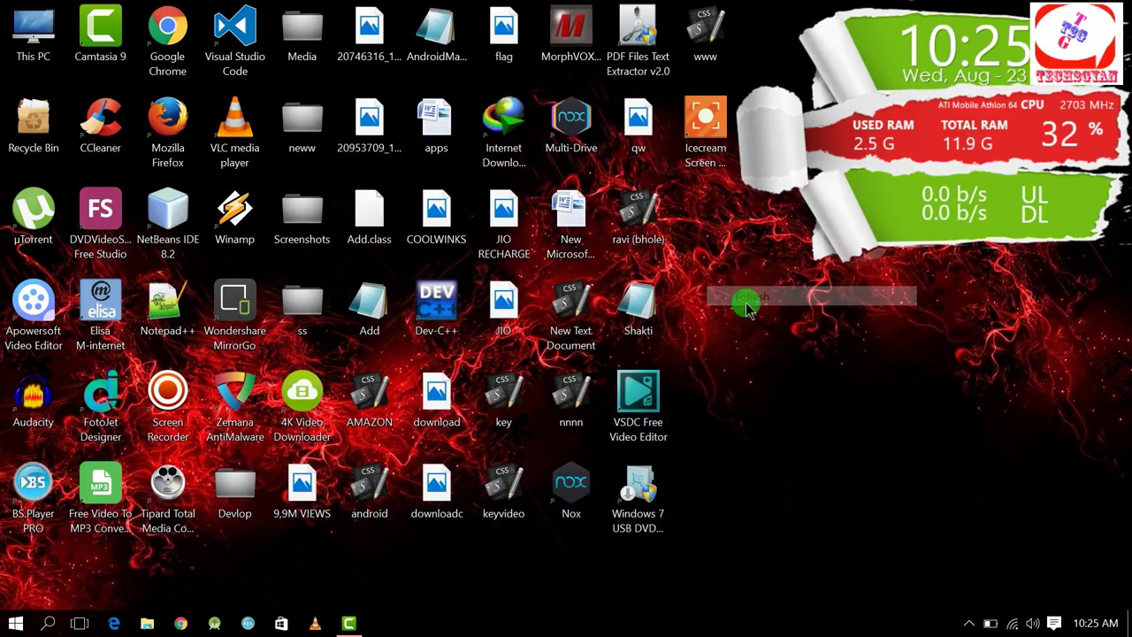
pyautogui.click(347, 619)
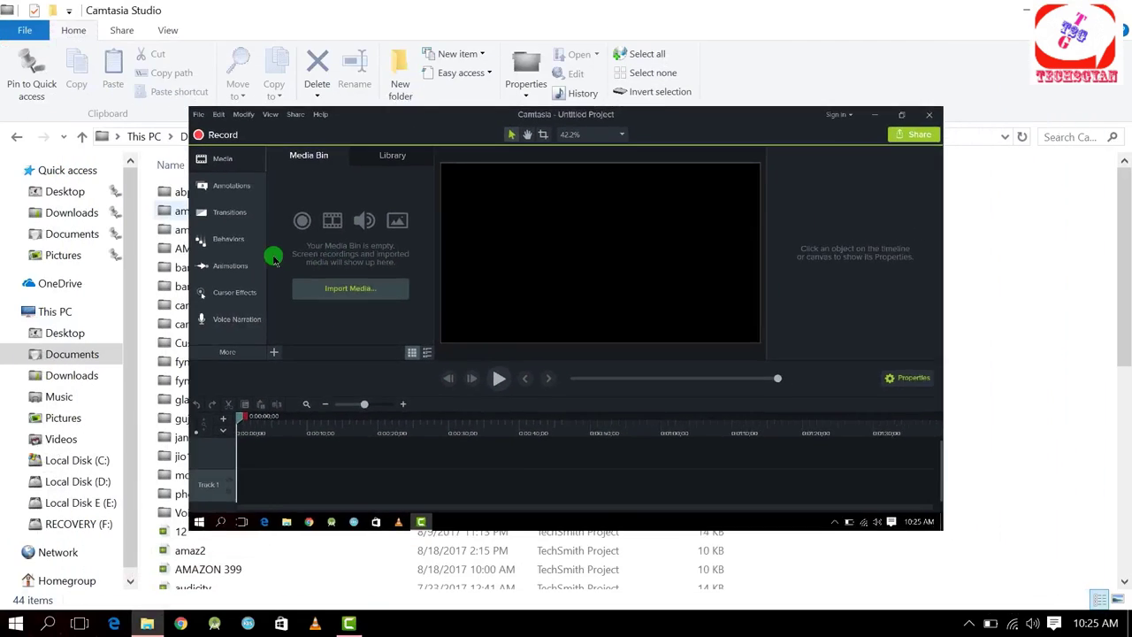
# Step: Open the AMAZON 399 folder in Camtasia Studio documents, preview the AMAZON 399 video and exit the player
pyautogui.doubleClick(275, 246)
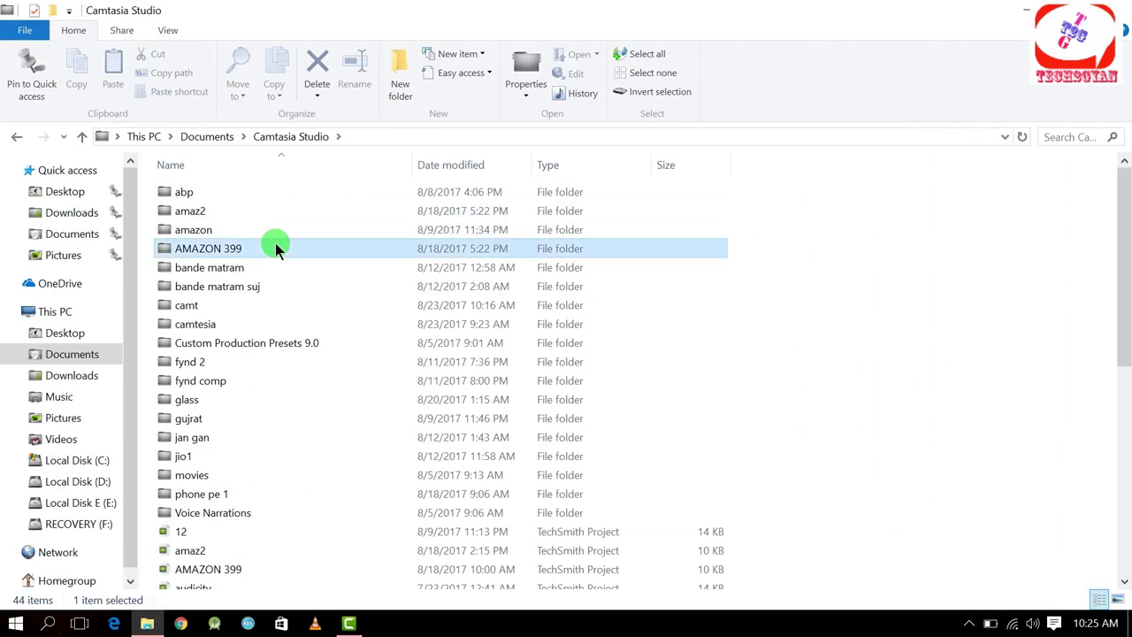
pyautogui.doubleClick(256, 249)
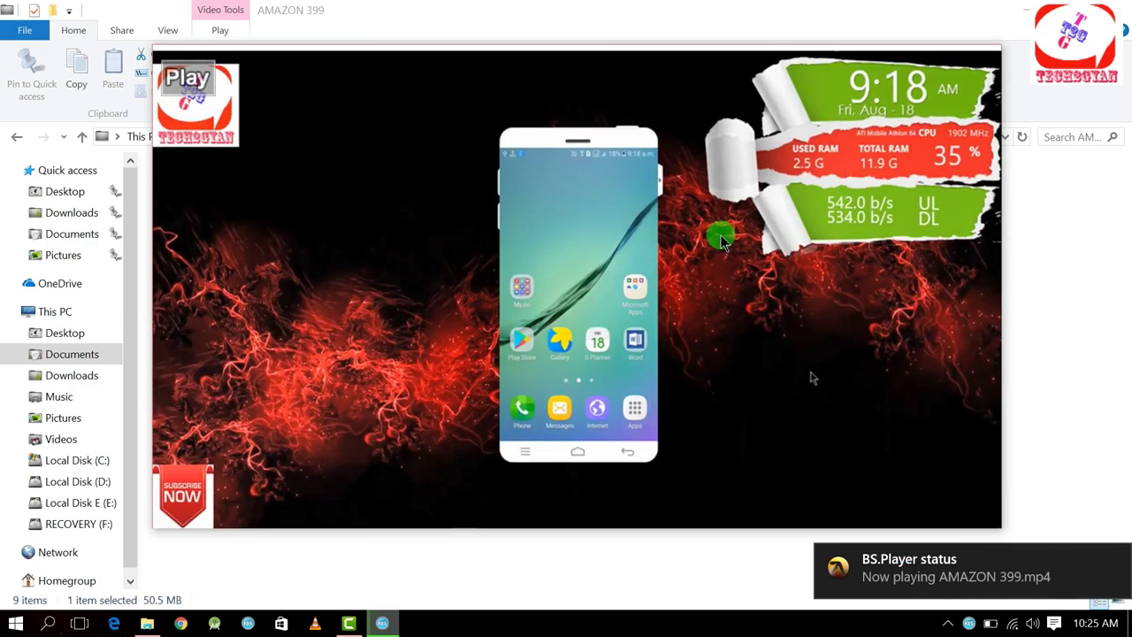
pyautogui.moveTo(812, 377); pyautogui.dragTo(727, 432)
pyautogui.rightClick(603, 232)
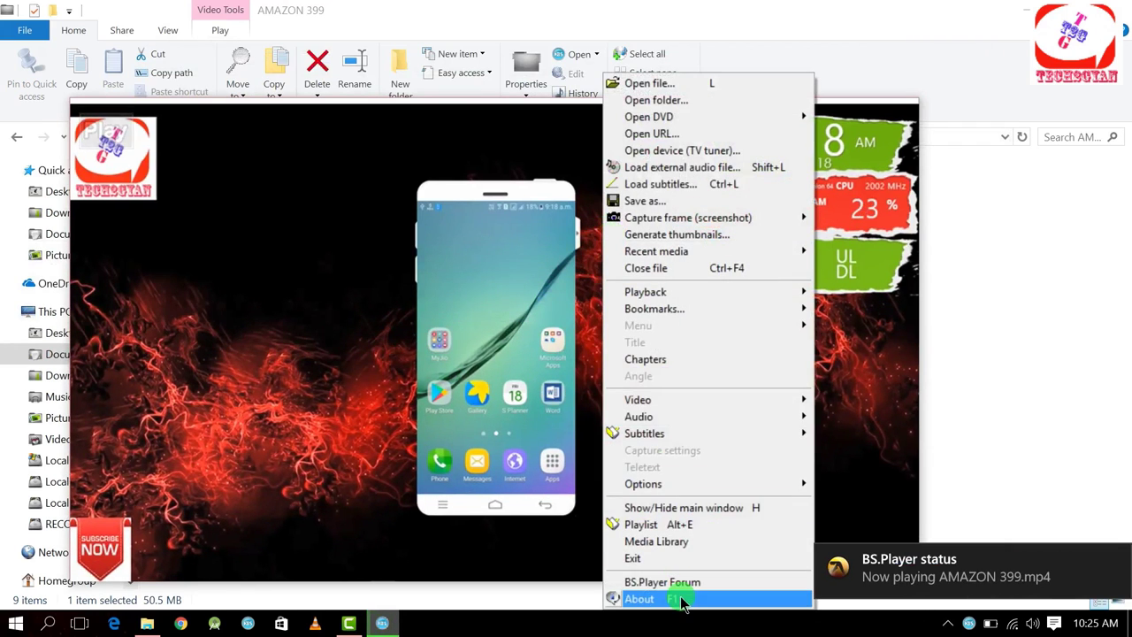
pyautogui.click(673, 558)
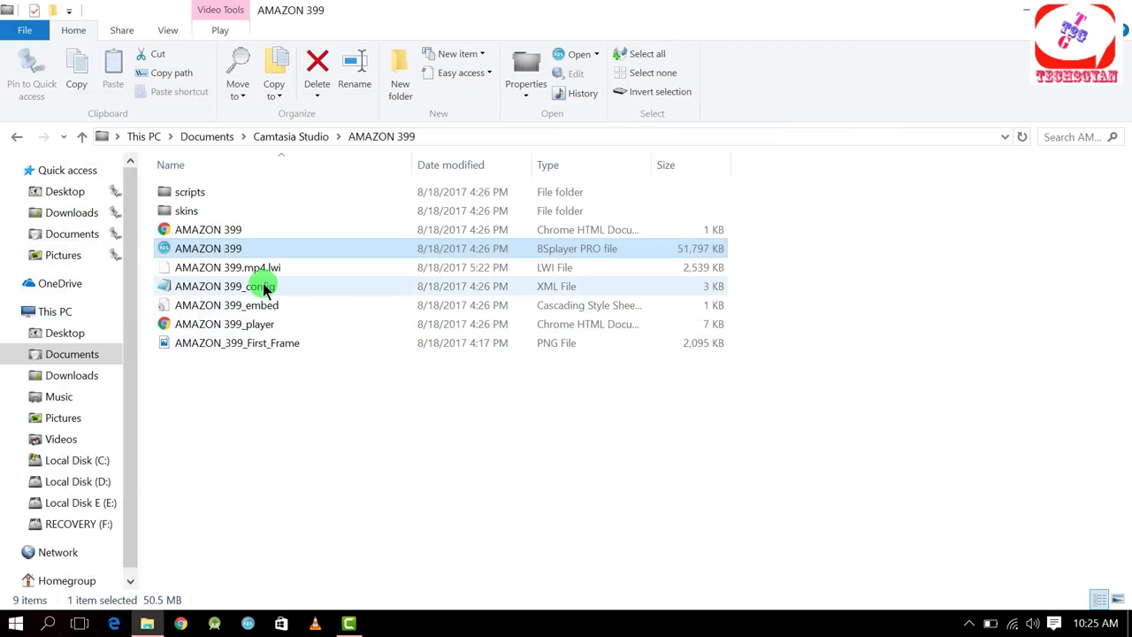
# Step: Import the AMAZON 399 video from its folder window into the Media Bin and close the folder window
pyautogui.doubleClick(846, 12)
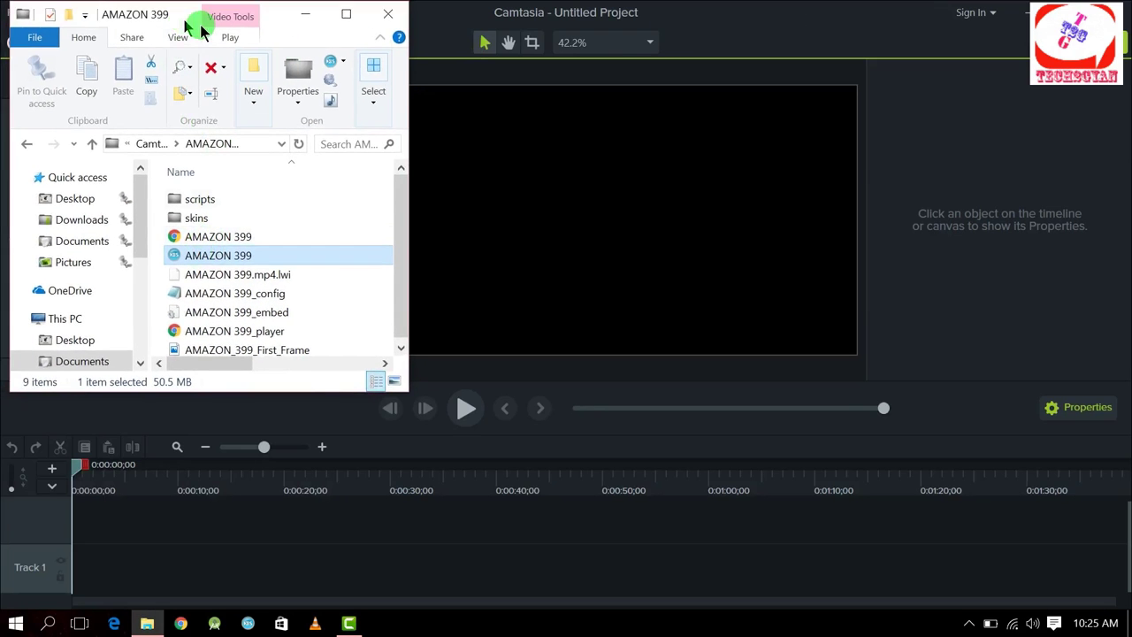
pyautogui.moveTo(180, 16); pyautogui.dragTo(898, 96)
pyautogui.moveTo(942, 339); pyautogui.dragTo(240, 249)
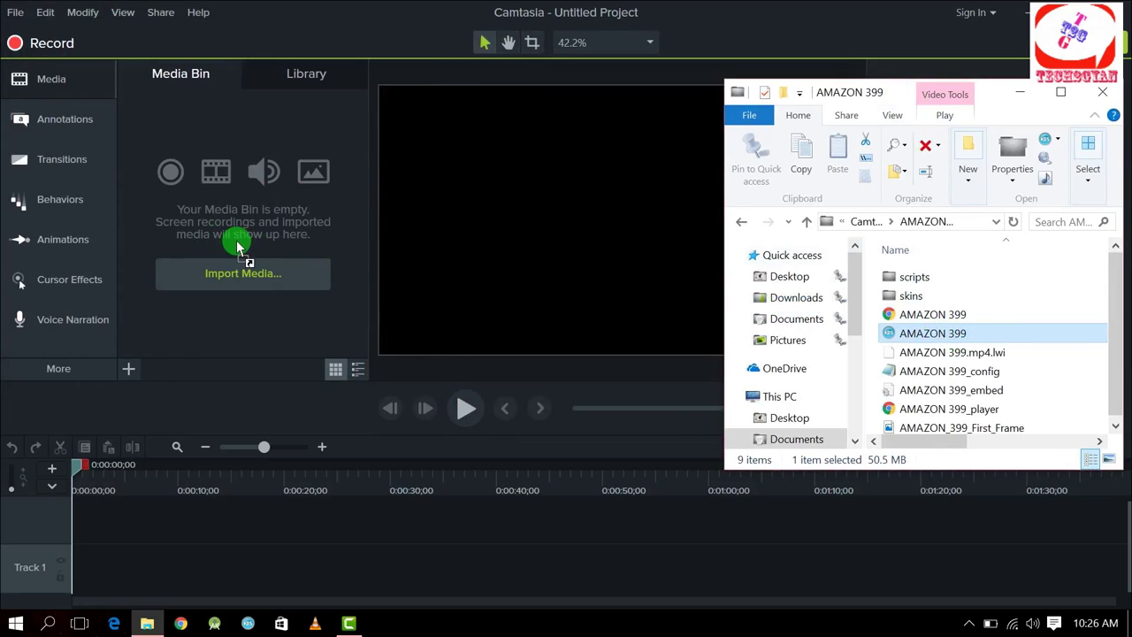
pyautogui.moveTo(236, 247); pyautogui.dragTo(236, 246)
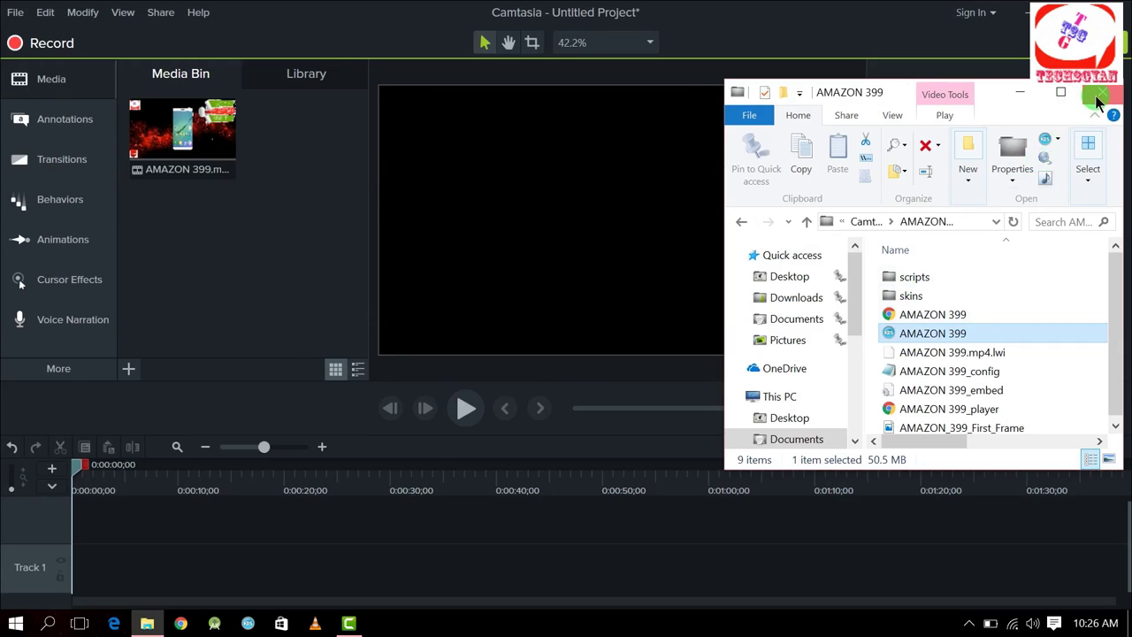
pyautogui.click(1097, 94)
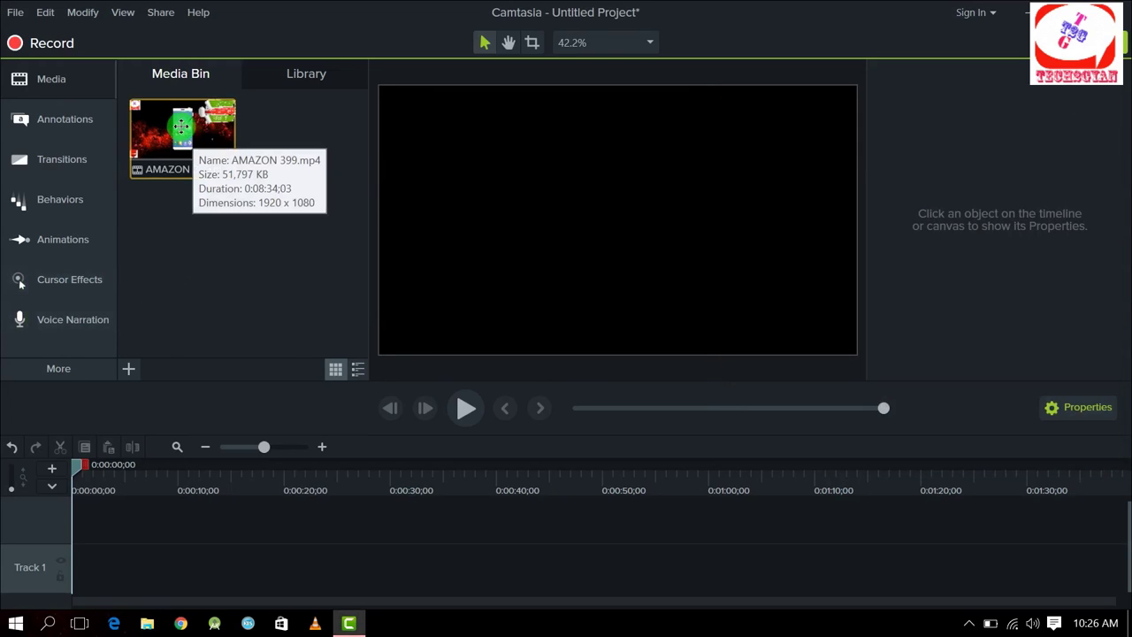
# Step: Place the AMAZON 399 video from the Media Bin at the start of Track 1
pyautogui.moveTo(180, 129); pyautogui.dragTo(81, 570)
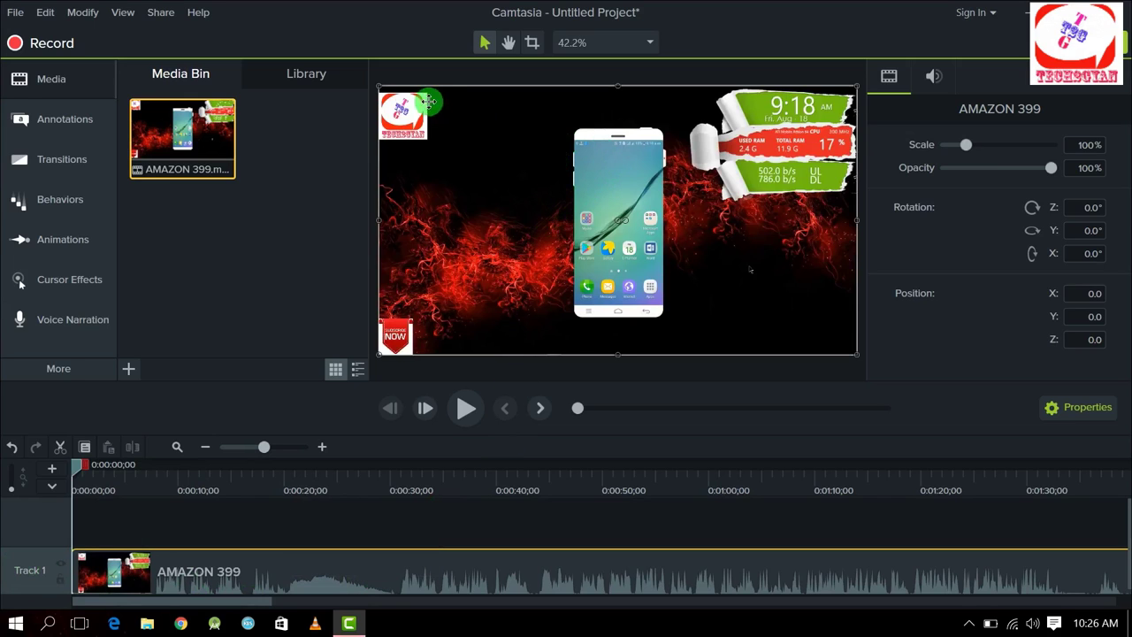
pyautogui.moveTo(383, 89); pyautogui.dragTo(383, 114)
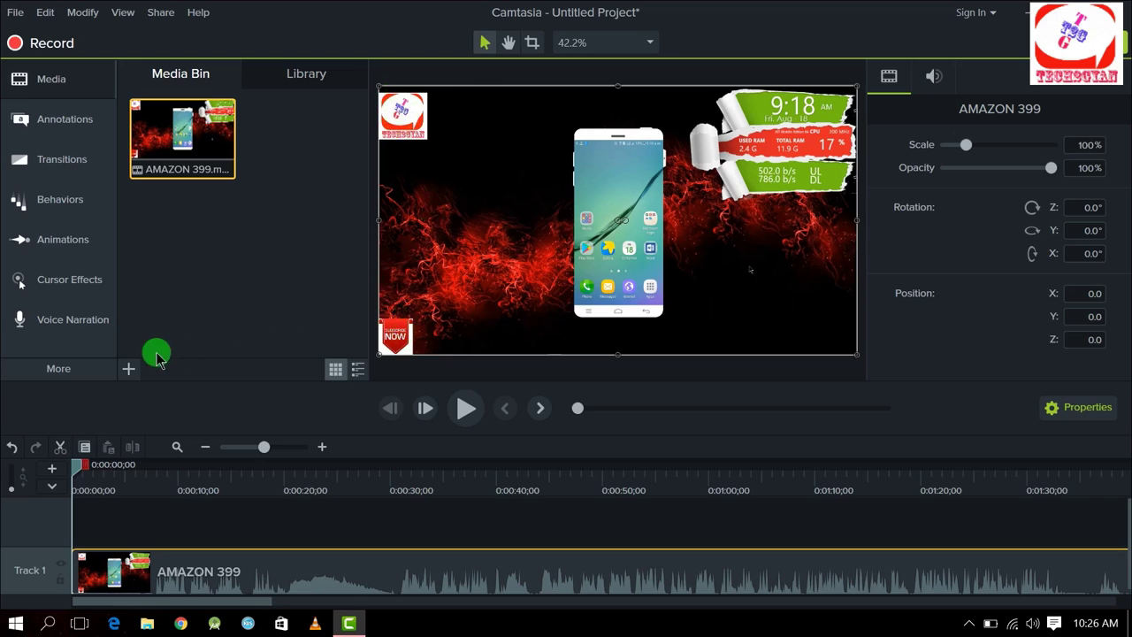
# Step: Import 6598058_3898672_HD, Subscribe, Tech2Gyan, Thanks for Watching and VTS_01_1 from the Local Disk E folder into the Media Bin
pyautogui.click(128, 368)
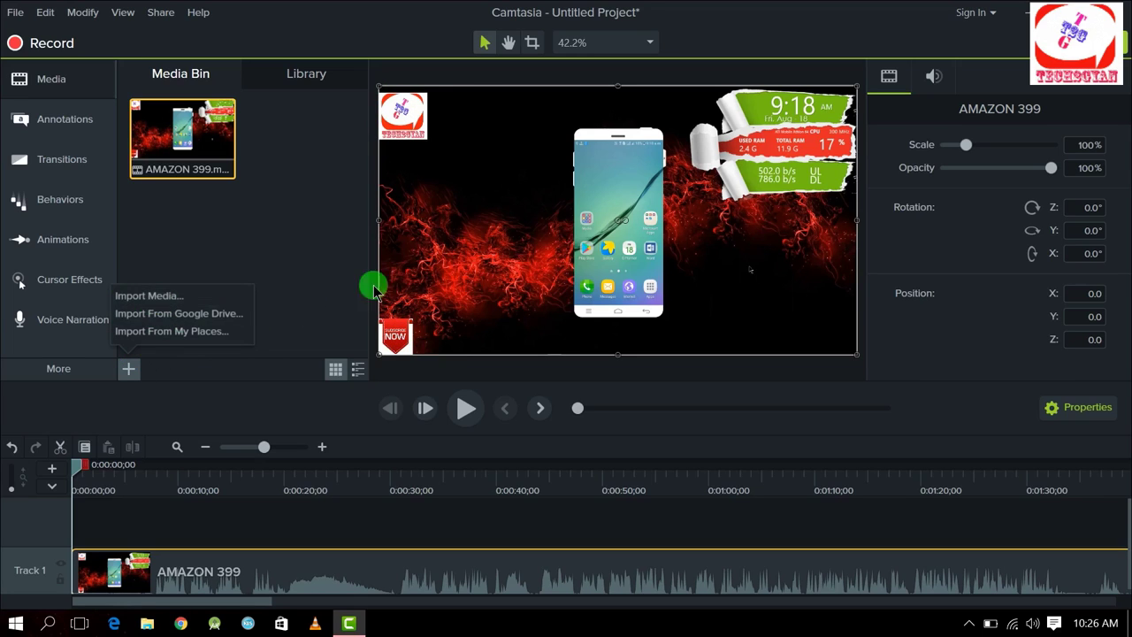
pyautogui.click(286, 221)
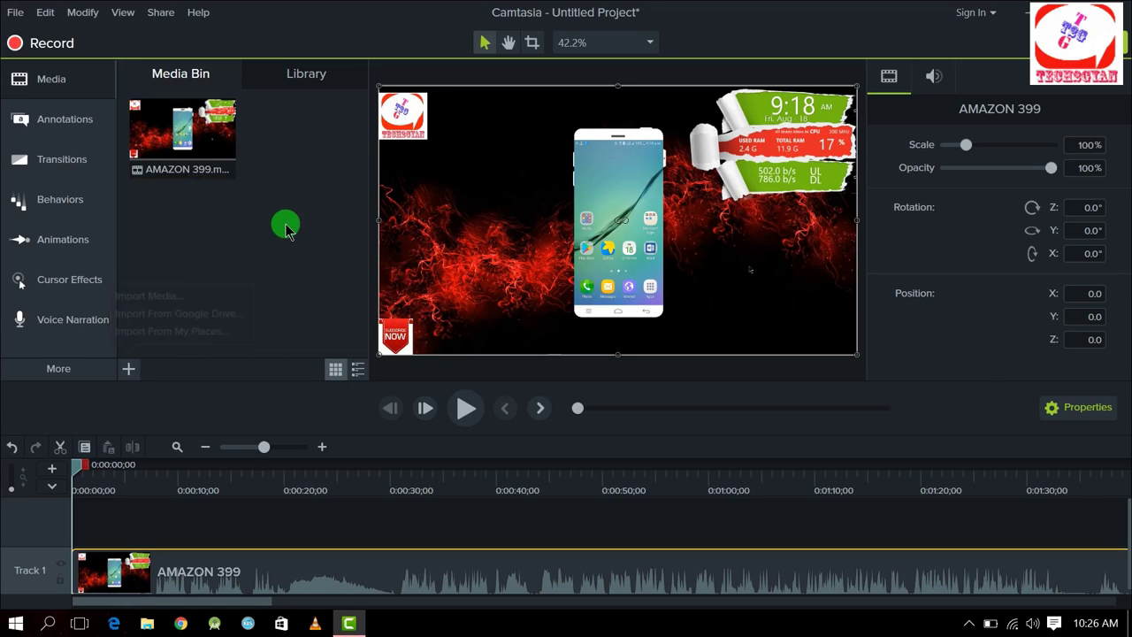
pyautogui.click(130, 369)
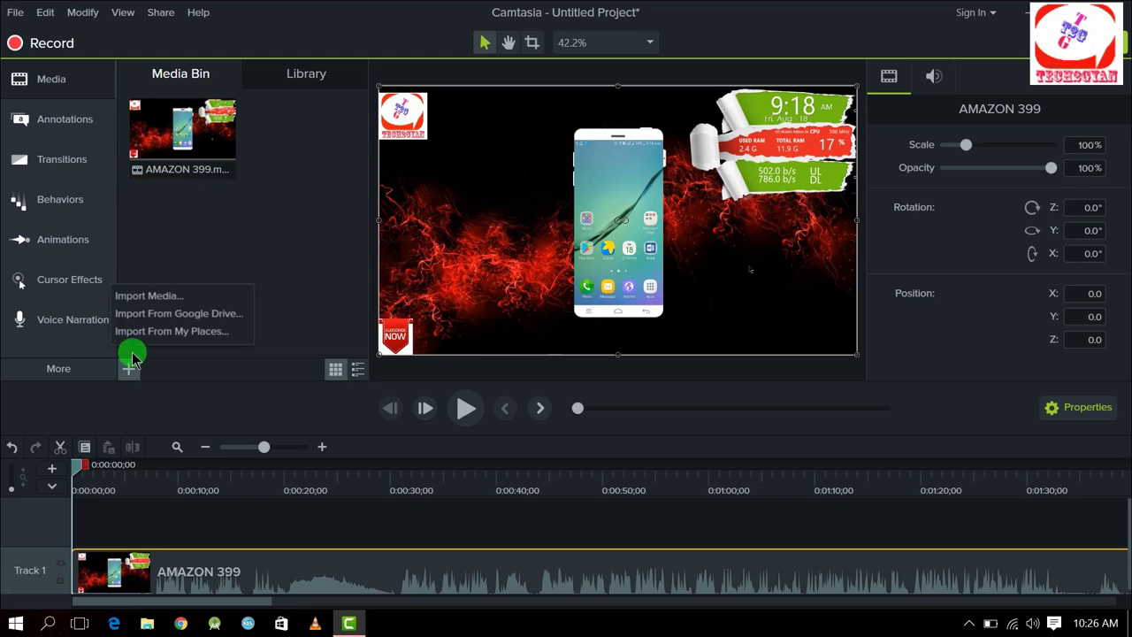
pyautogui.click(141, 297)
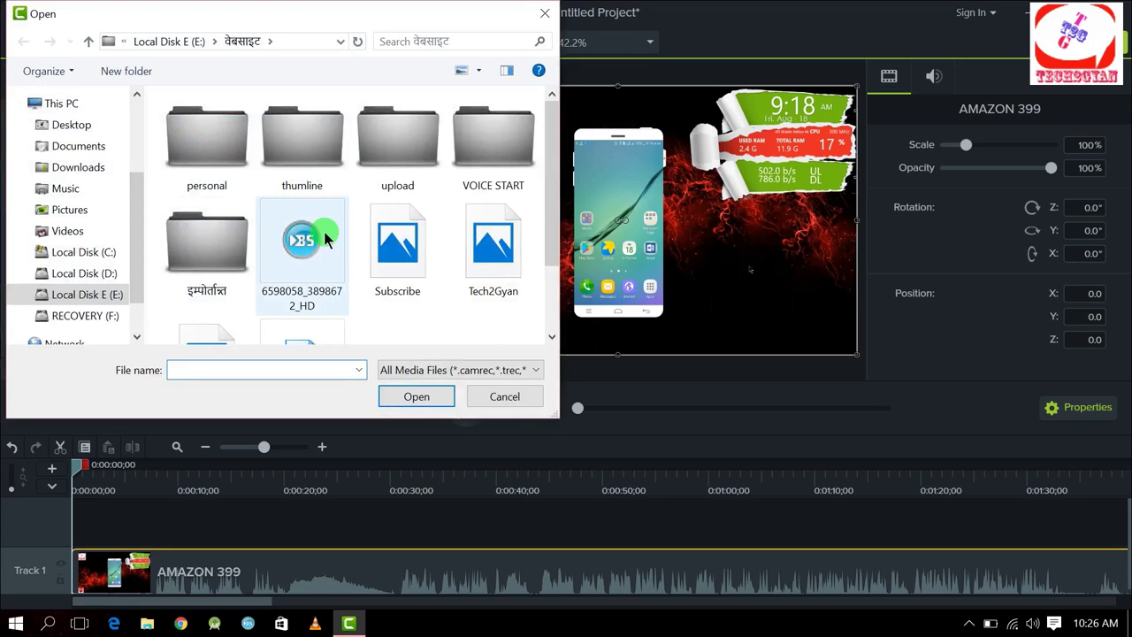
pyautogui.scroll(-1, 458, 325)
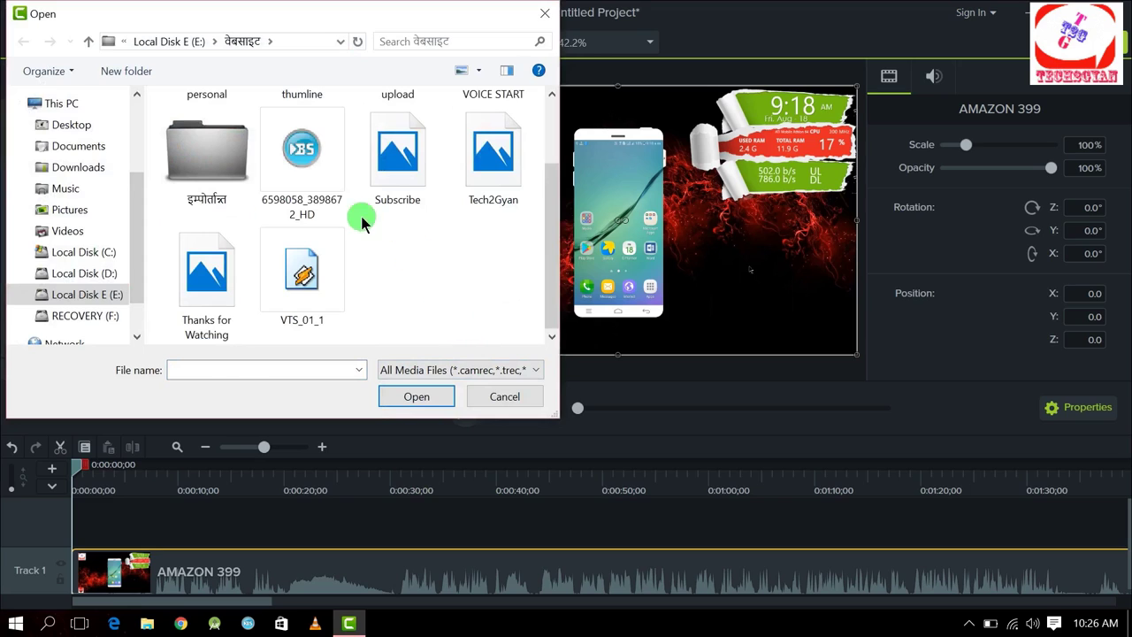
pyautogui.click(334, 172)
pyautogui.keyDown('ctrl'); pyautogui.click(425, 182); pyautogui.keyUp('ctrl')
pyautogui.keyDown('ctrl'); pyautogui.click(472, 183); pyautogui.keyUp('ctrl')
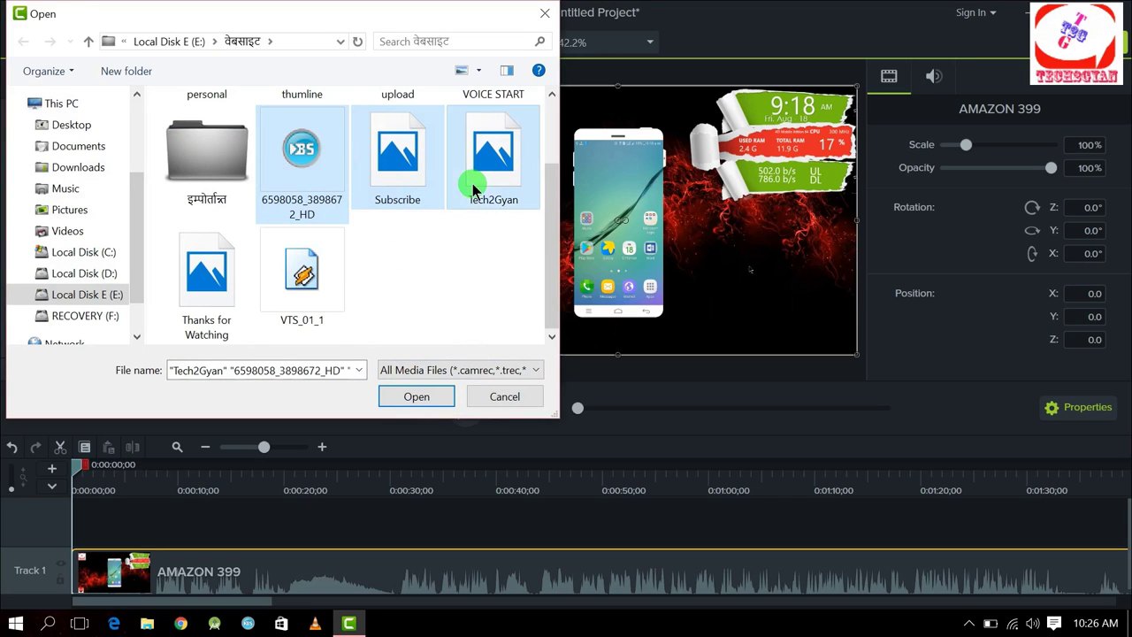
pyautogui.keyDown('ctrl'); pyautogui.click(207, 295); pyautogui.keyUp('ctrl')
pyautogui.keyDown('ctrl'); pyautogui.click(283, 285); pyautogui.keyUp('ctrl')
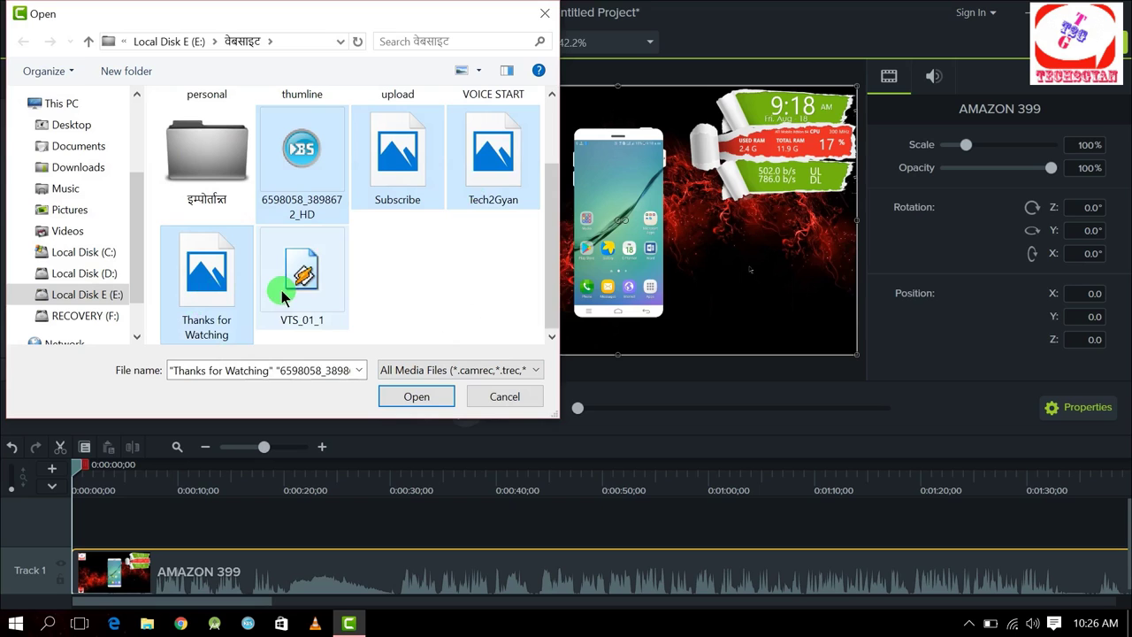
pyautogui.click(416, 396)
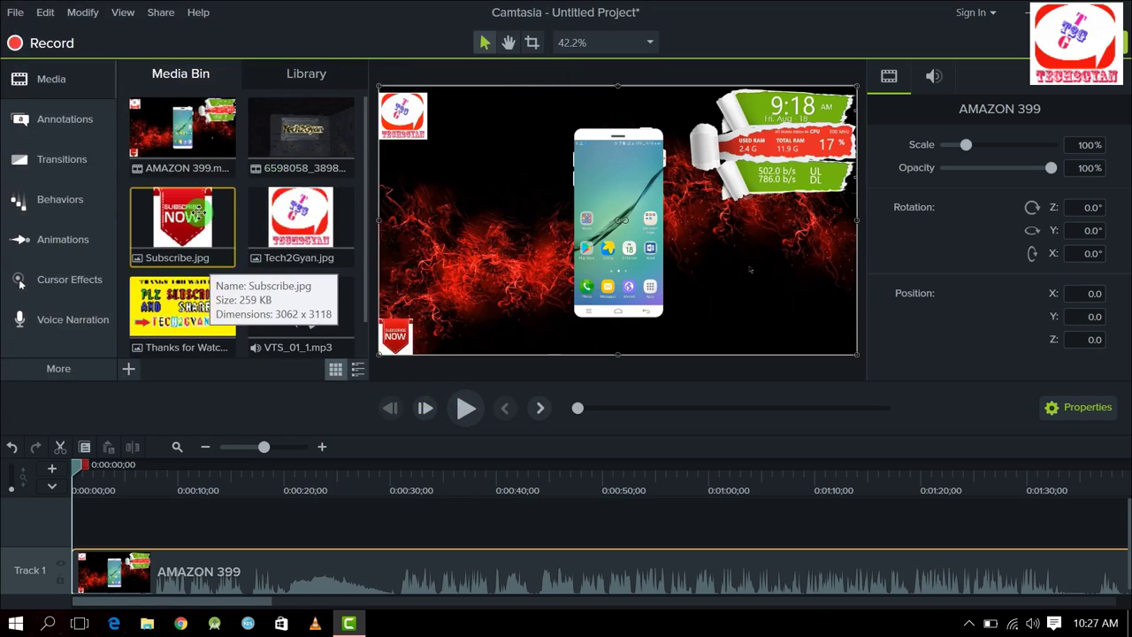
# Step: Add the Subscribe image at the start of Track 2, scaled to about 4.8% in the canvas's lower-right corner and lasting until about 0:01:50
pyautogui.moveTo(194, 229); pyautogui.dragTo(64, 526)
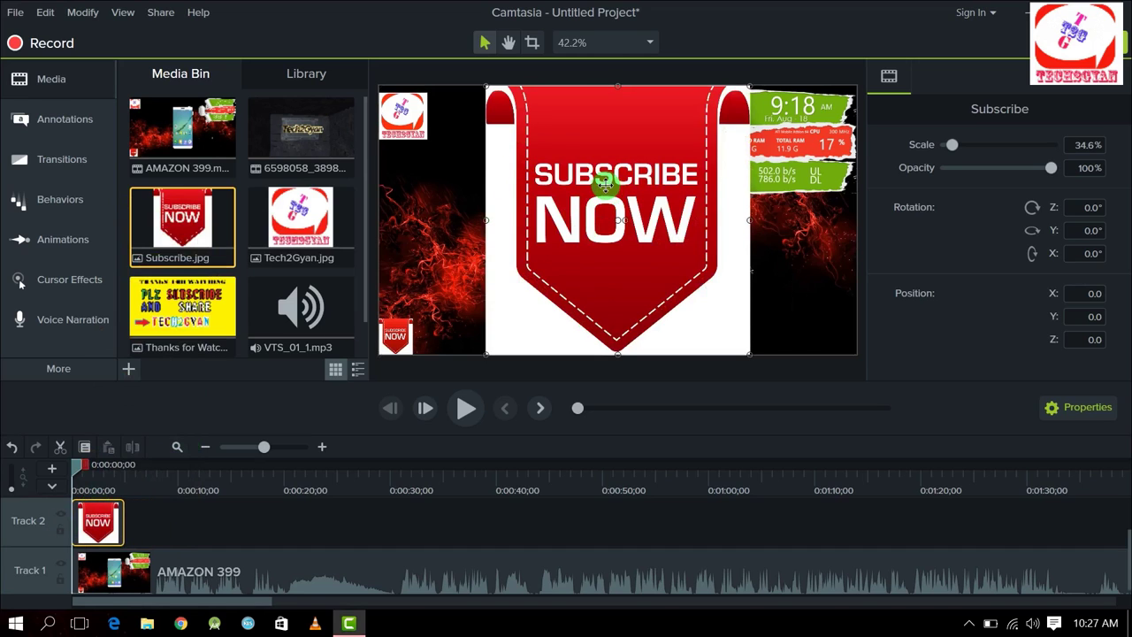
pyautogui.moveTo(486, 87); pyautogui.dragTo(835, 334)
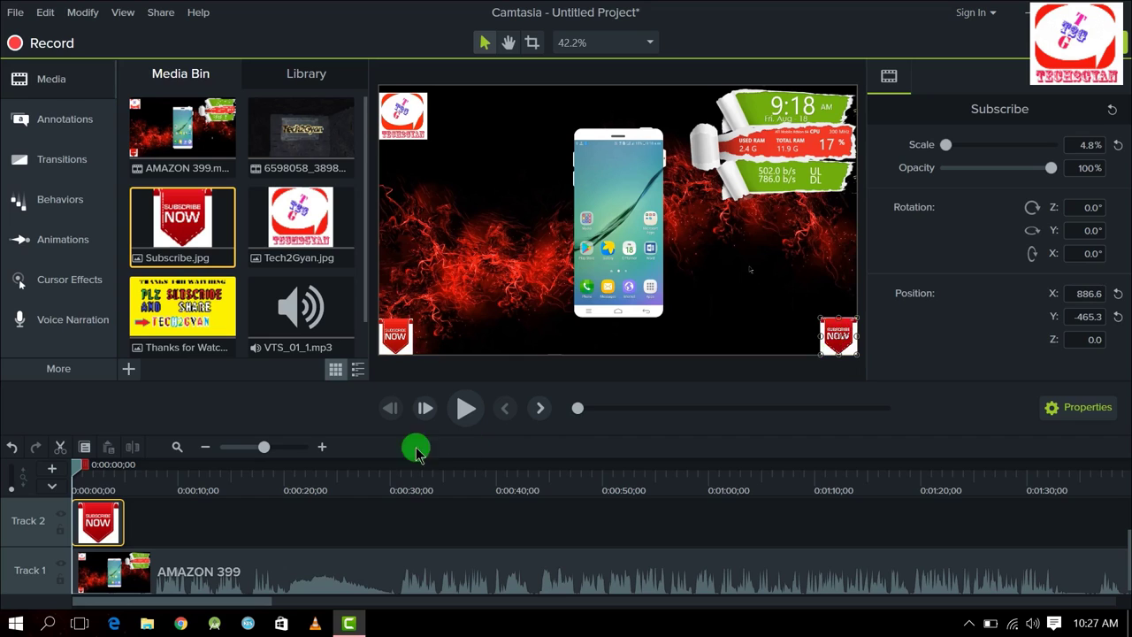
pyautogui.moveTo(265, 449); pyautogui.dragTo(258, 448)
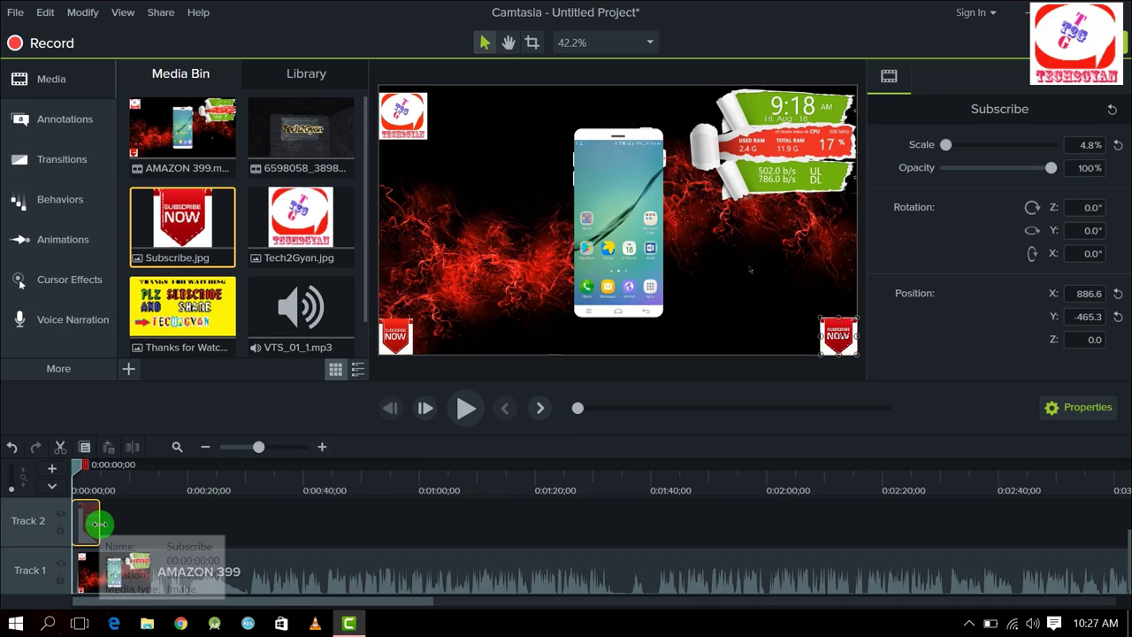
pyautogui.moveTo(98, 526); pyautogui.dragTo(705, 533)
# Step: Preview the timeline up to about 0:00:18 and delete the Subscribe clip from Track 2
pyautogui.click(464, 409)
pyautogui.moveTo(78, 472); pyautogui.dragTo(177, 470)
pyautogui.rightClick(270, 508)
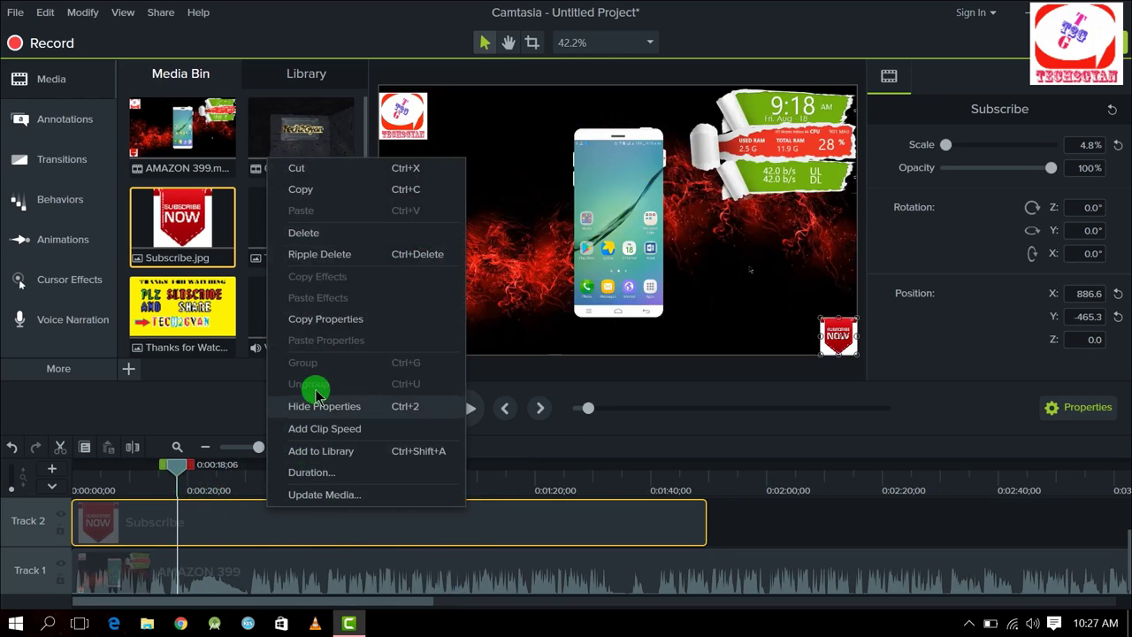
pyautogui.click(329, 230)
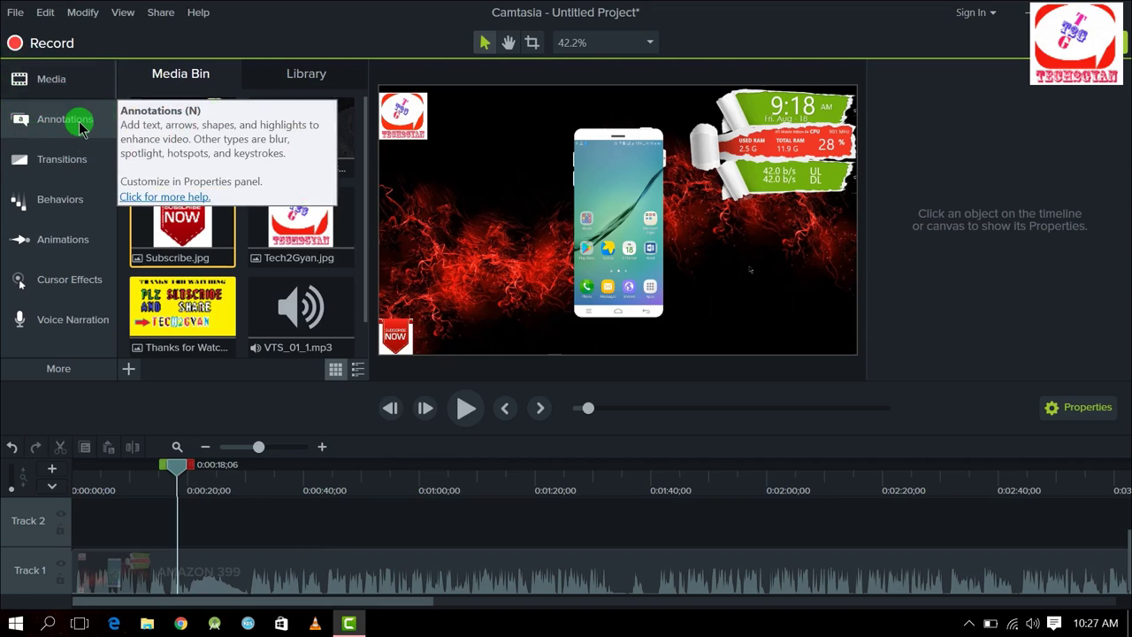
# Step: Add the red speech bubble callout from the Basic style over the phone on the canvas, with its tail towards the phone's lower-right icon
pyautogui.click(42, 119)
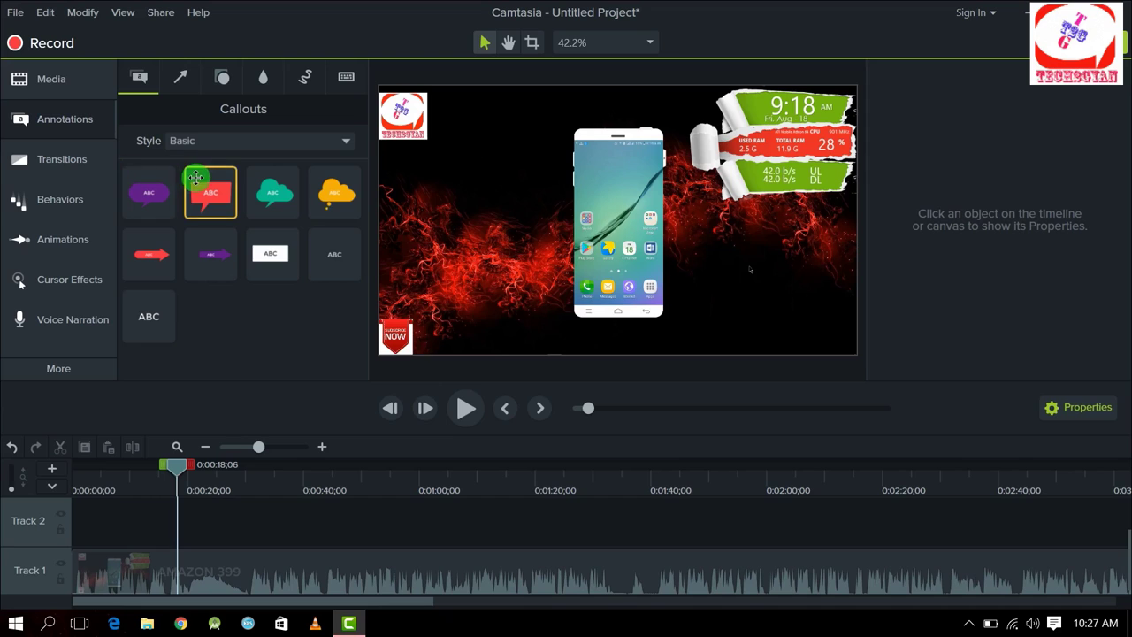
pyautogui.click(202, 189)
pyautogui.moveTo(575, 222); pyautogui.dragTo(670, 224)
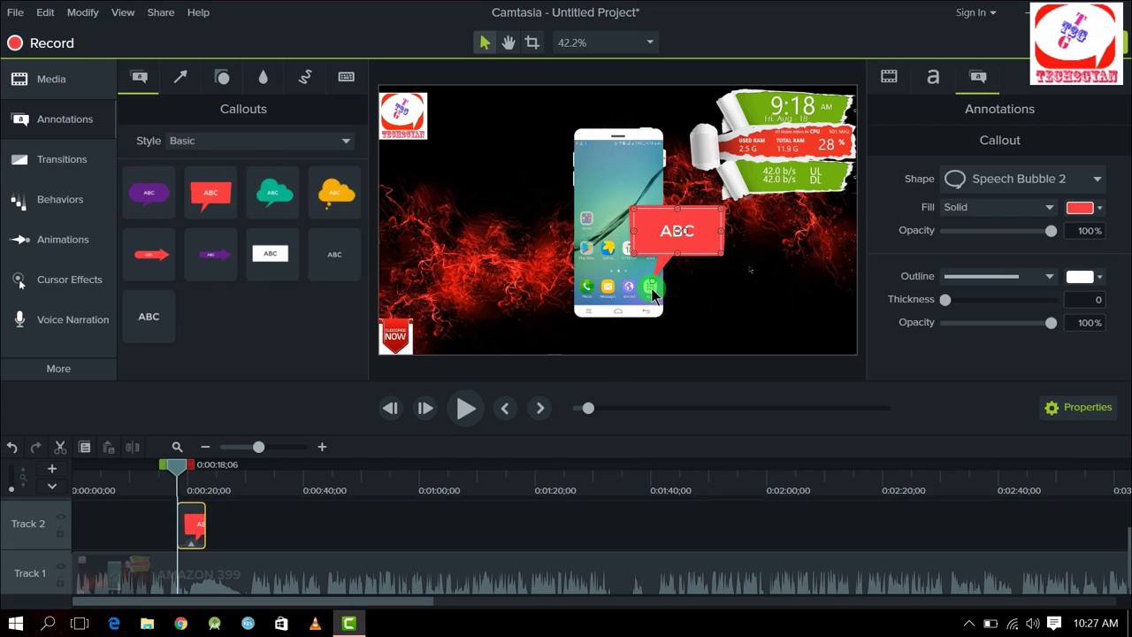
# Step: Replace the red speech bubble's text with "menu"
pyautogui.doubleClick(681, 232)
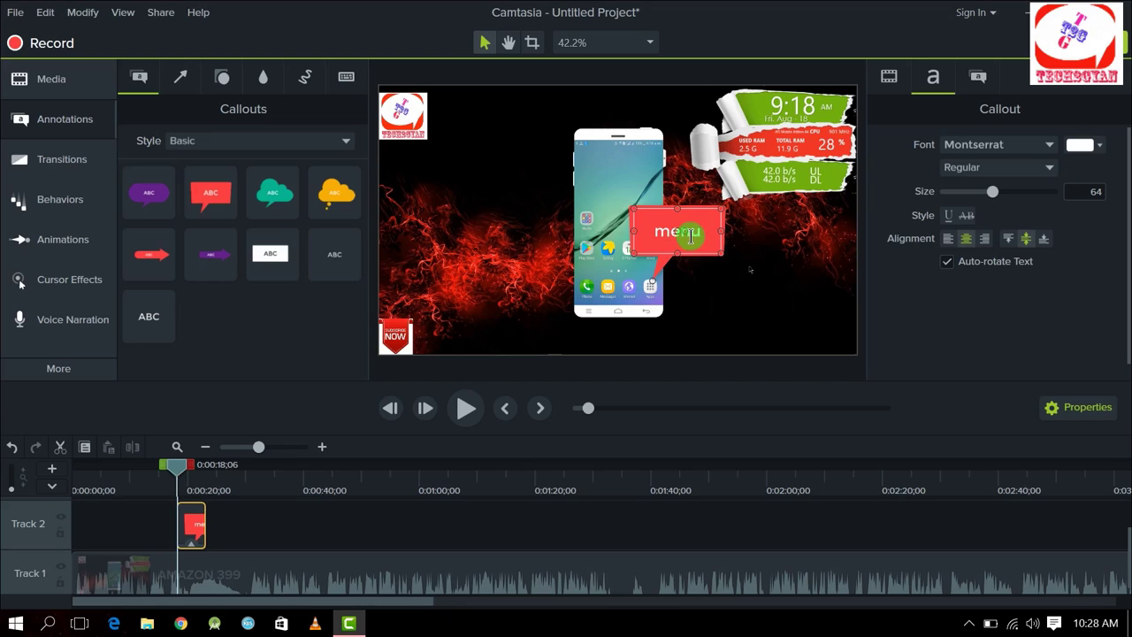
pyautogui.click(771, 254)
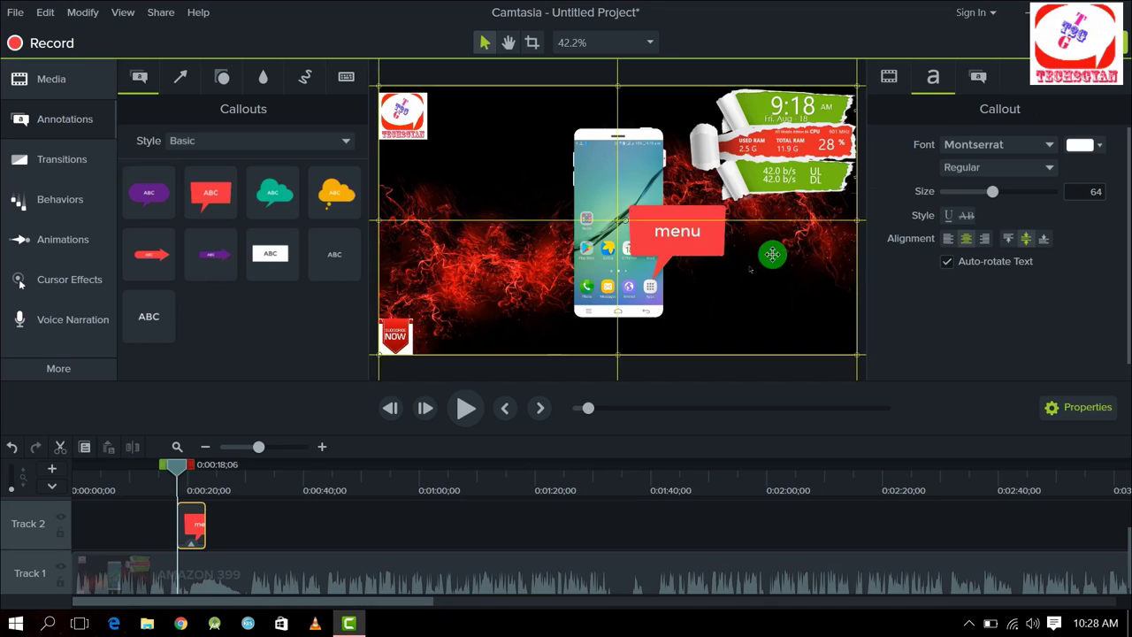
pyautogui.click(688, 231)
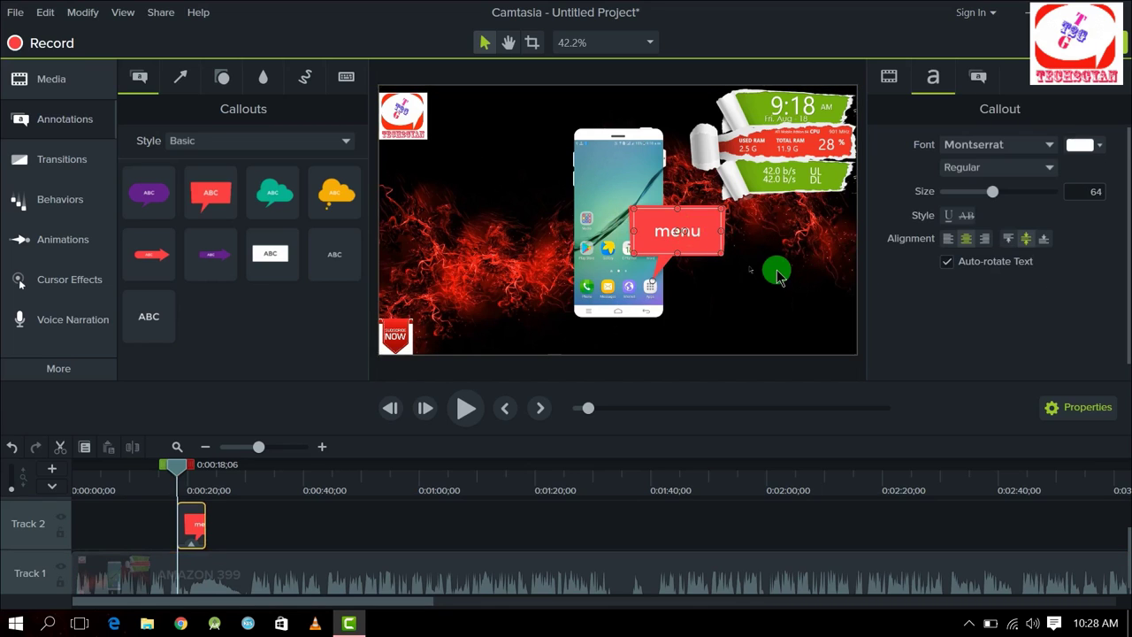
pyautogui.click(766, 268)
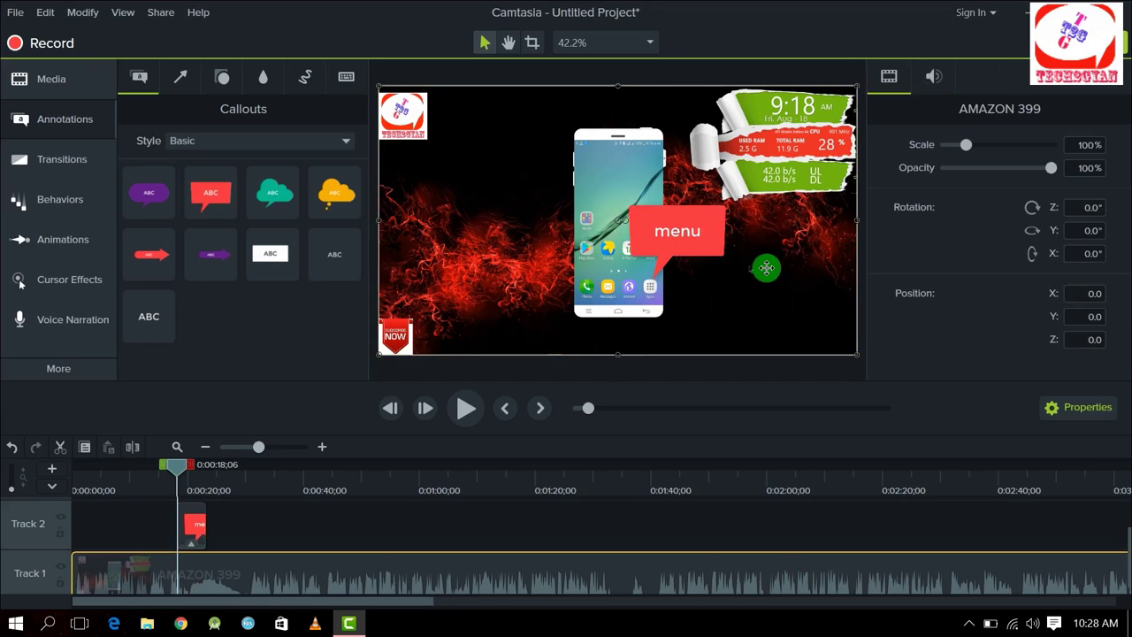
# Step: Move the menu callout's tail tip left along the phone's bottom icons and resize the bubble to be wider and shorter
pyautogui.click(725, 248)
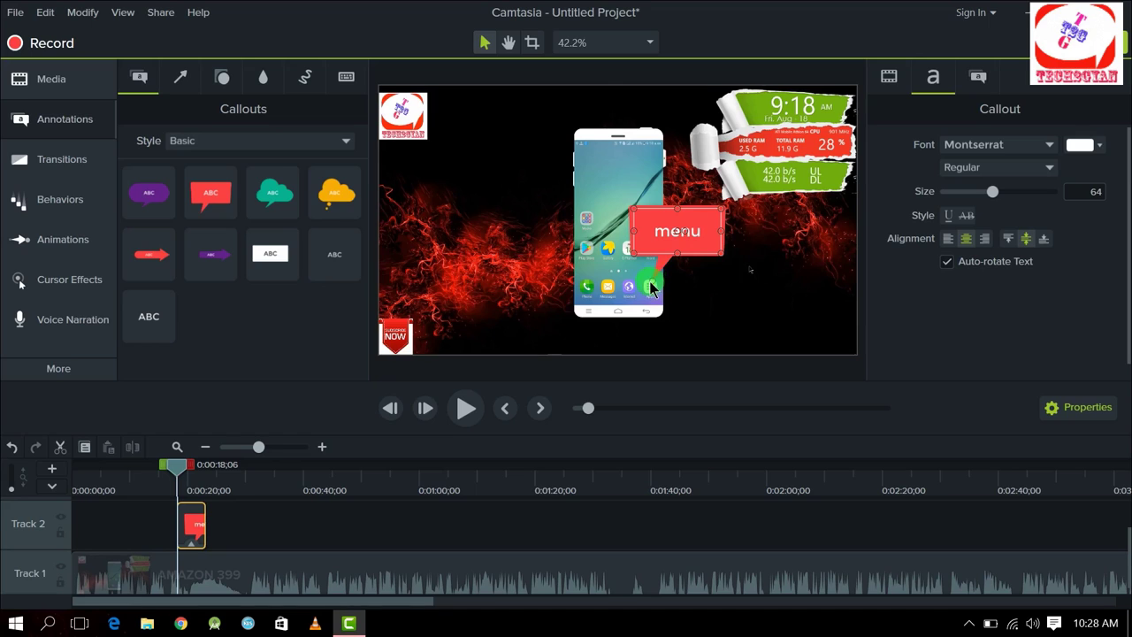
pyautogui.moveTo(684, 285); pyautogui.dragTo(635, 282)
pyautogui.click(659, 234)
pyautogui.click(636, 205)
pyautogui.moveTo(633, 207); pyautogui.dragTo(599, 226)
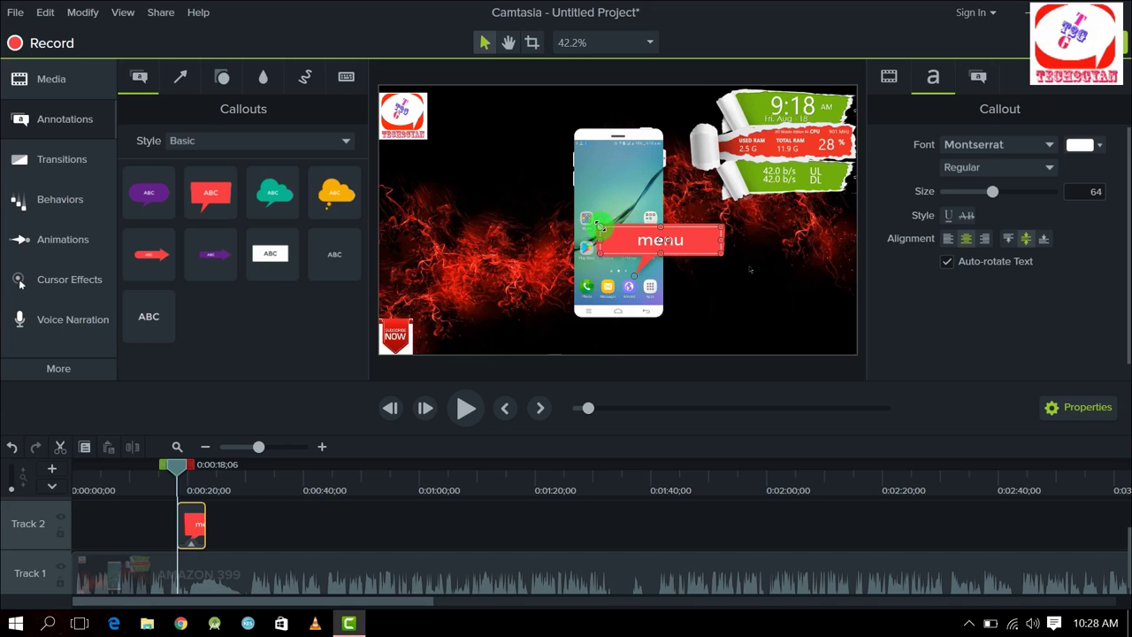
# Step: Delete the menu callout from the canvas
pyautogui.rightClick(689, 241)
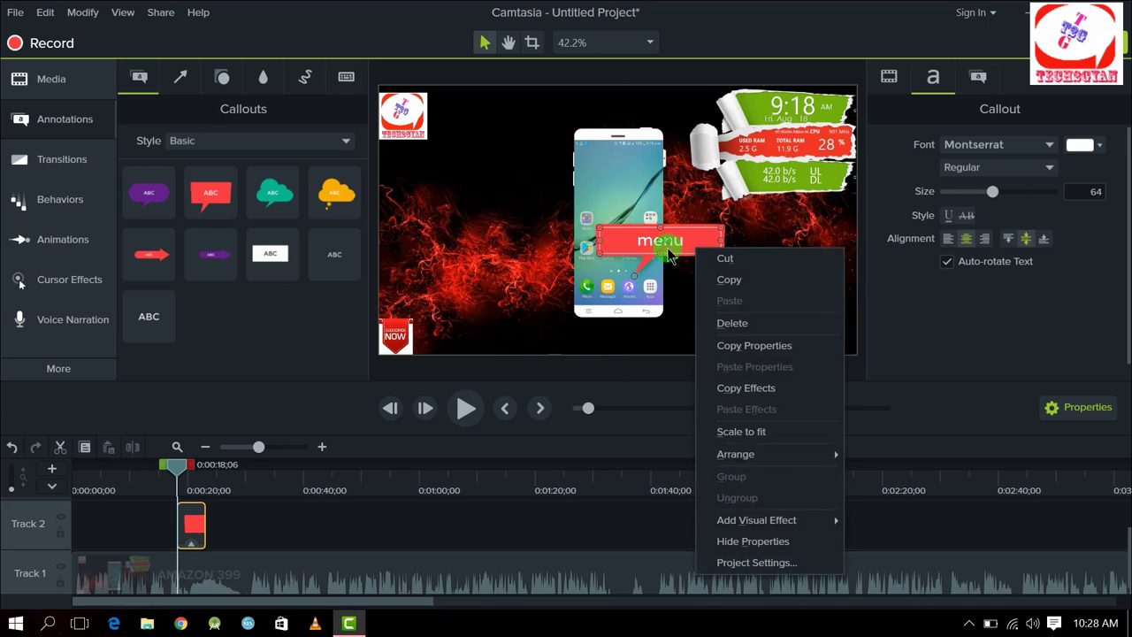
pyautogui.click(745, 323)
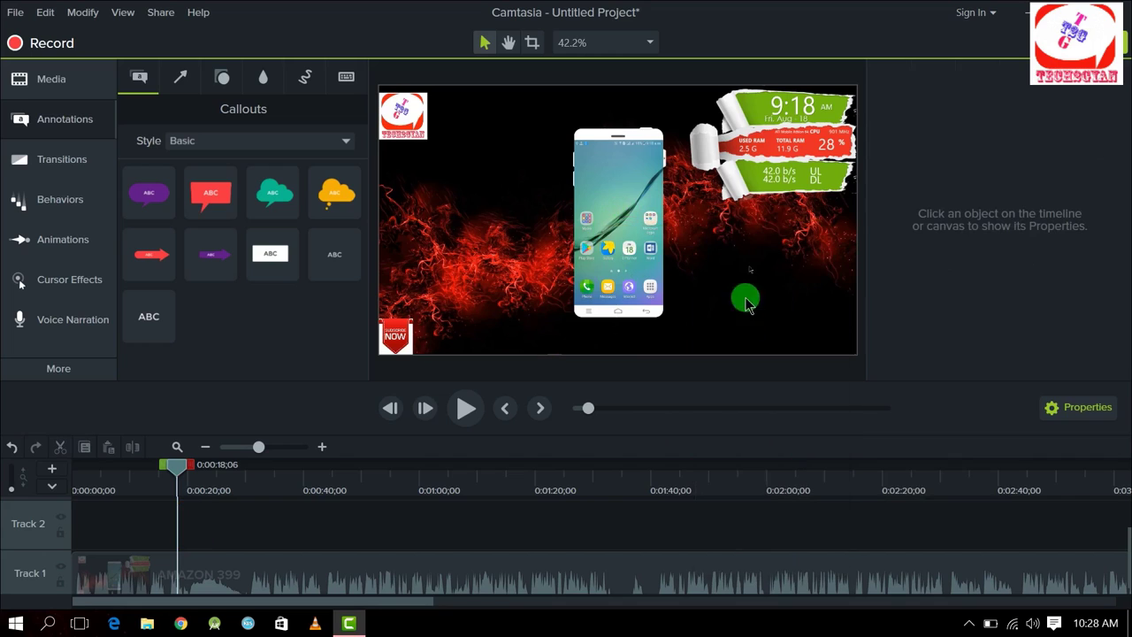
# Step: Add the solid green arrow from the Basic Arrows & Lines annotations, pointing at the phone's left edge
pyautogui.click(186, 78)
pyautogui.click(212, 198)
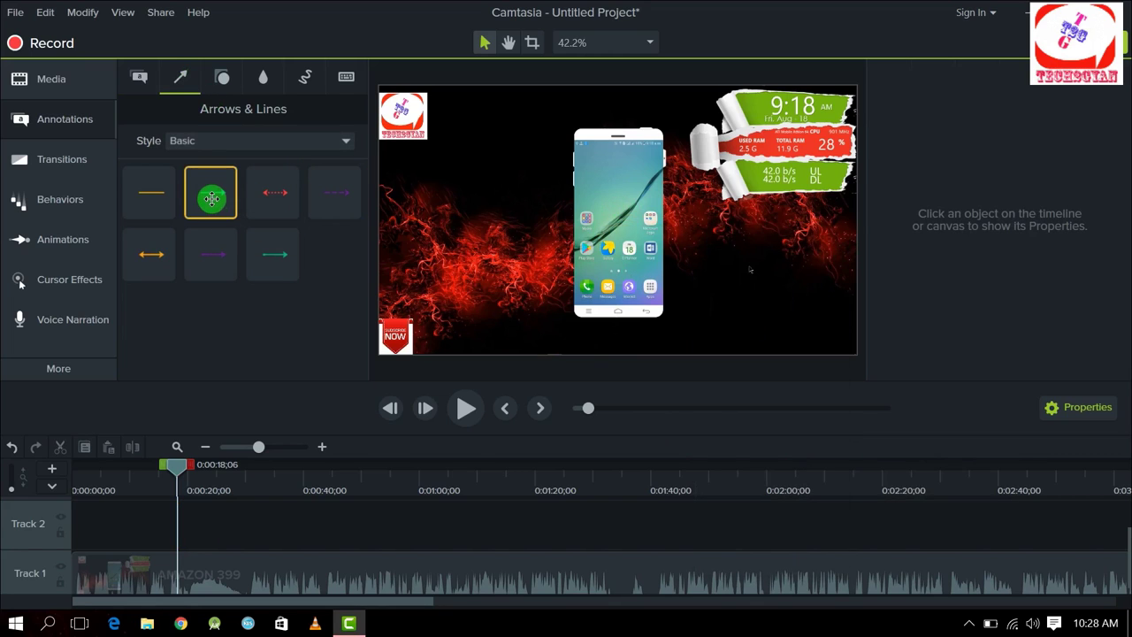
pyautogui.moveTo(334, 194); pyautogui.dragTo(520, 228)
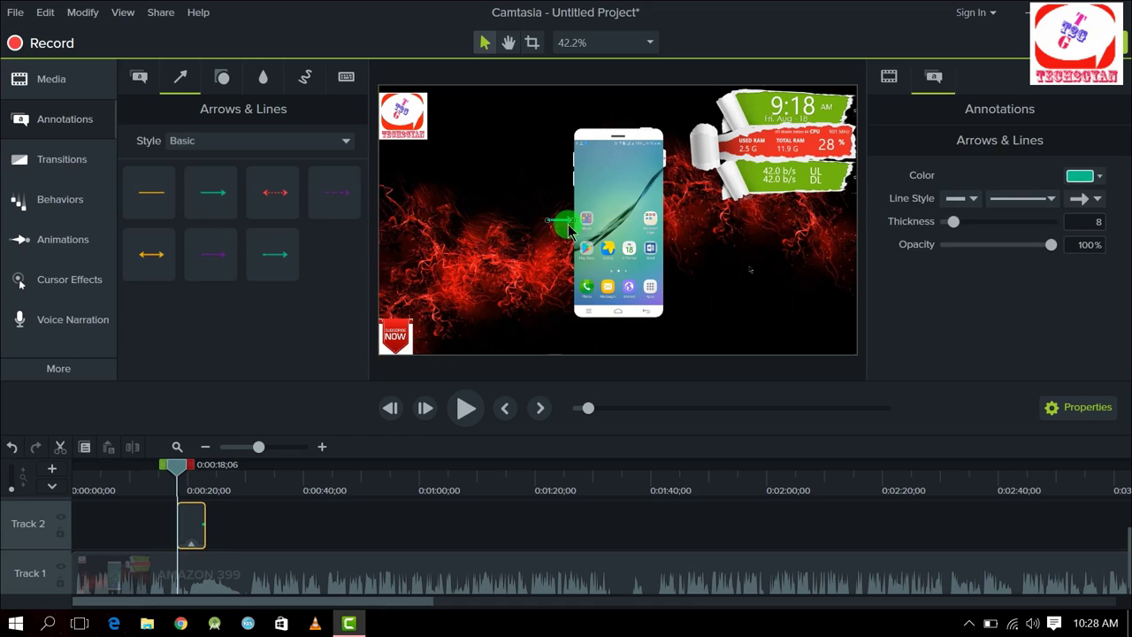
# Step: Play back the section with the green arrow and delete the arrow clip from Track 2
pyautogui.moveTo(180, 468); pyautogui.dragTo(174, 467)
pyautogui.click(462, 413)
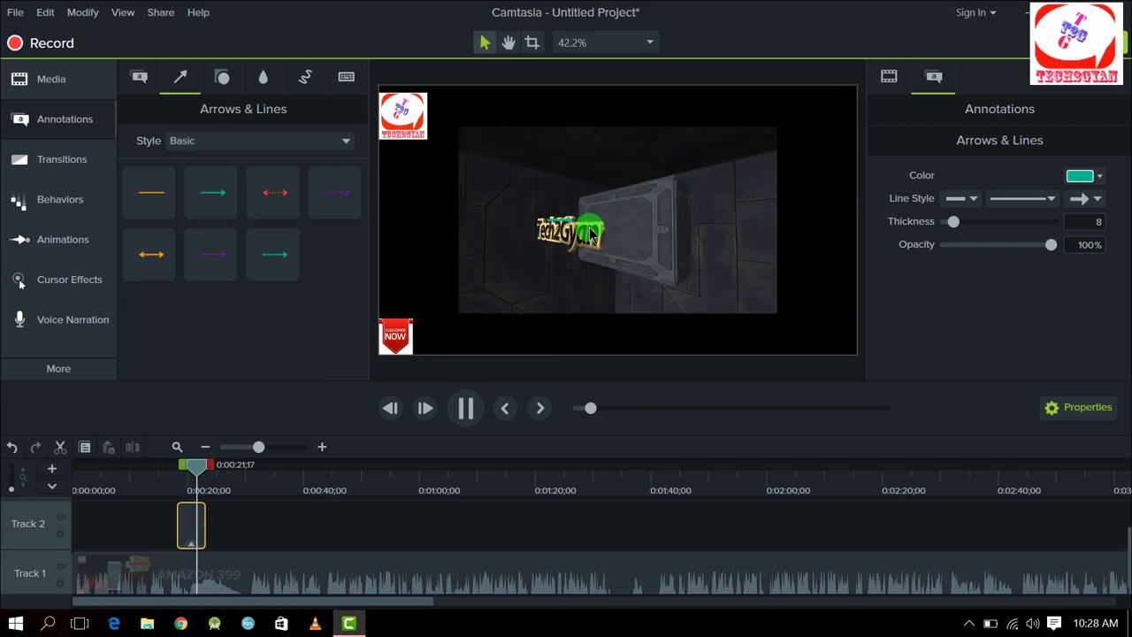
pyautogui.click(464, 408)
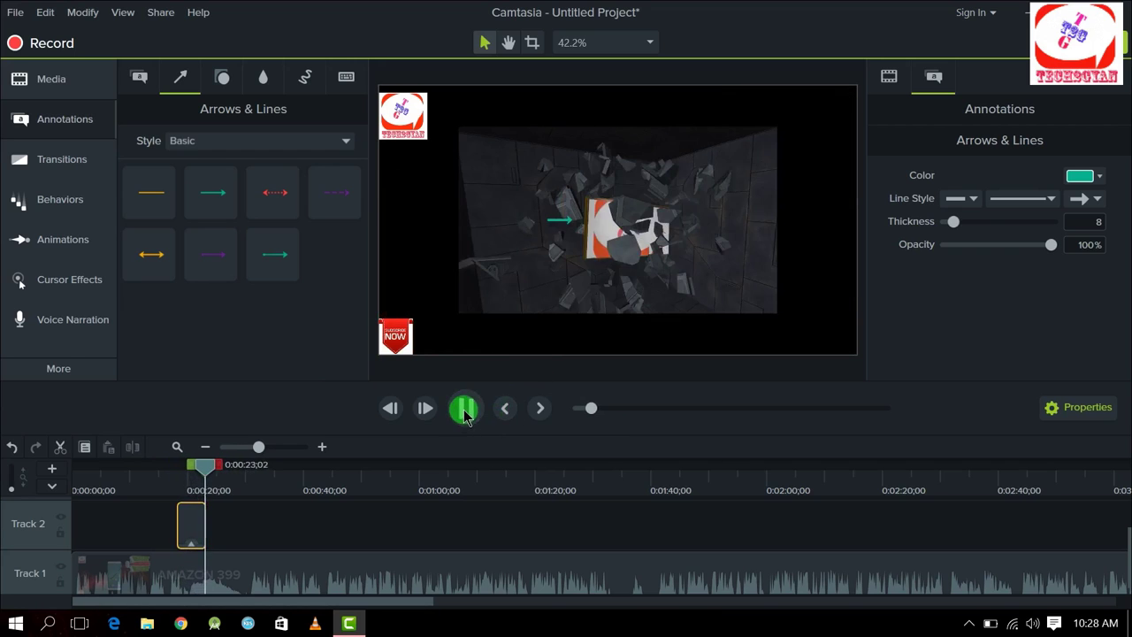
pyautogui.rightClick(196, 517)
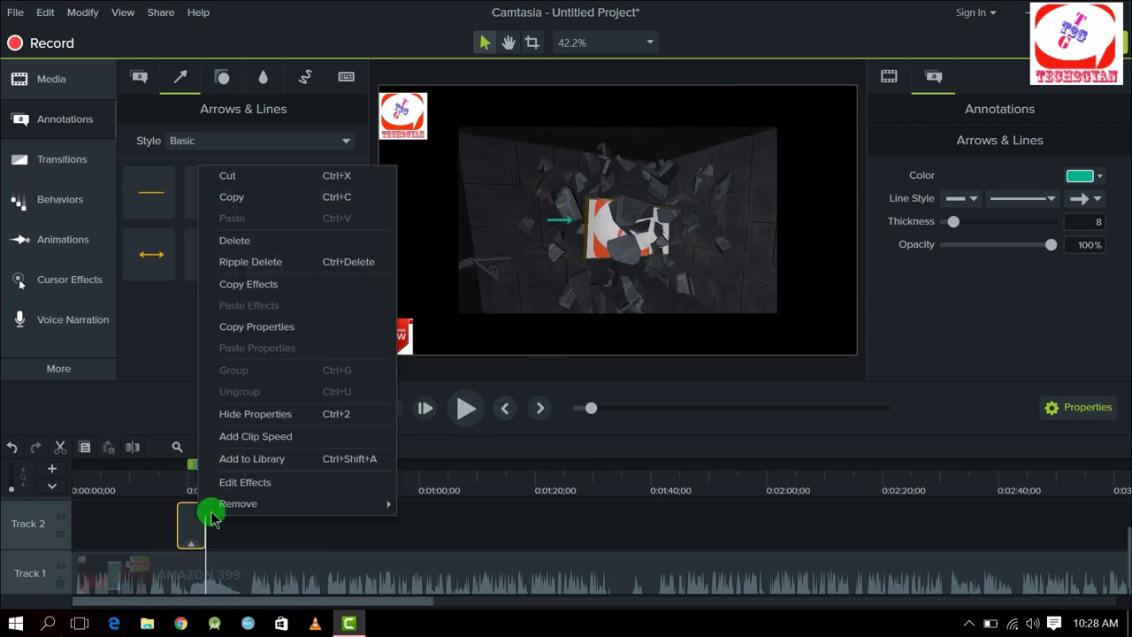
pyautogui.click(276, 240)
# Step: Look through the Basic shapes available among the annotations
pyautogui.click(227, 78)
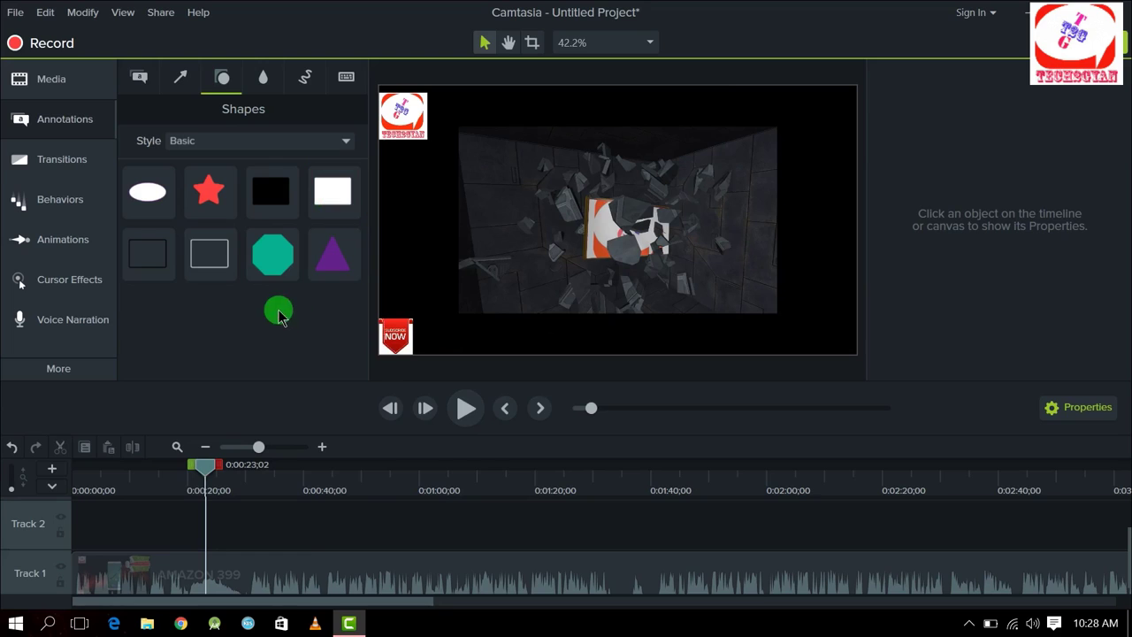
pyautogui.moveTo(333, 241); pyautogui.dragTo(501, 309)
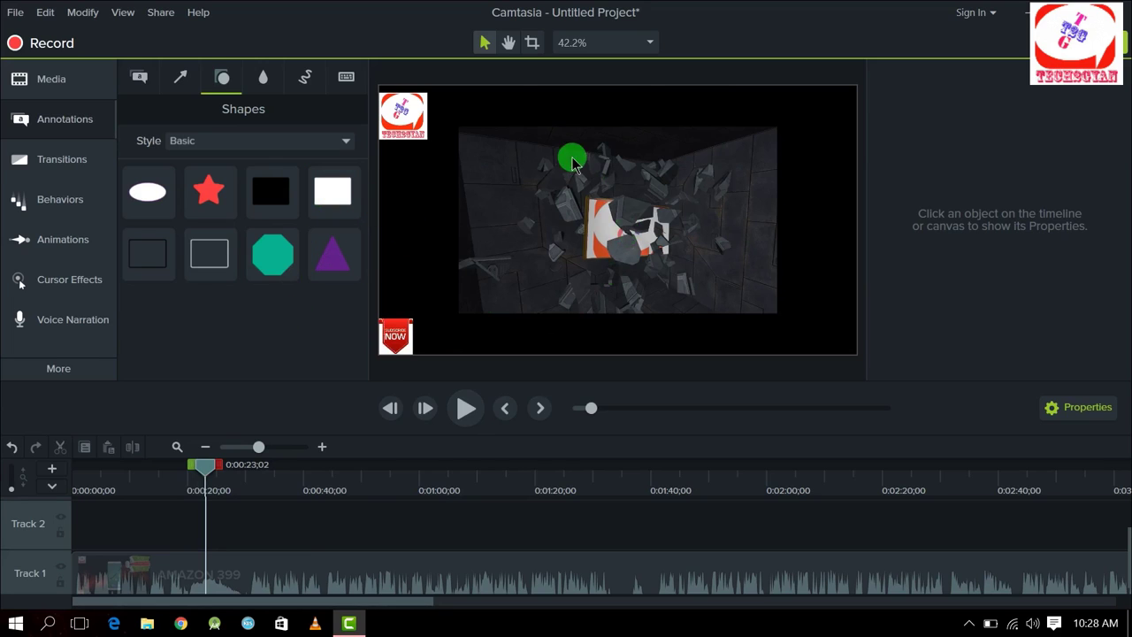
# Step: Add a Blur annotation over the Amazon cashback banner at 0:01:53;08, widen it to cover the pictured phone's left part, and play it back
pyautogui.click(272, 79)
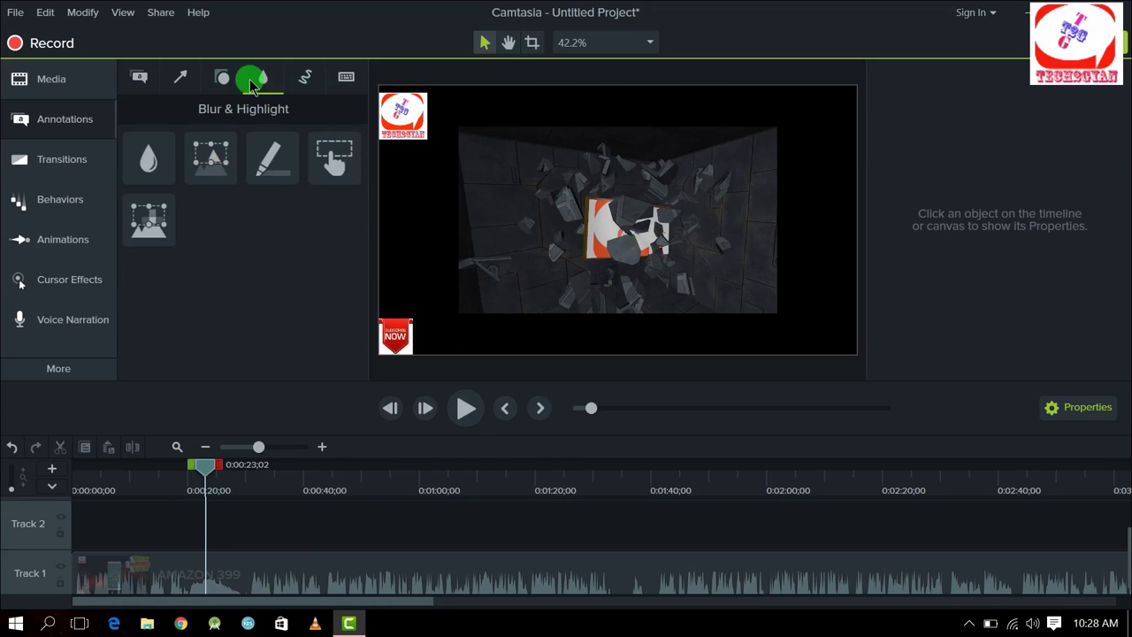
pyautogui.moveTo(202, 466); pyautogui.dragTo(723, 523)
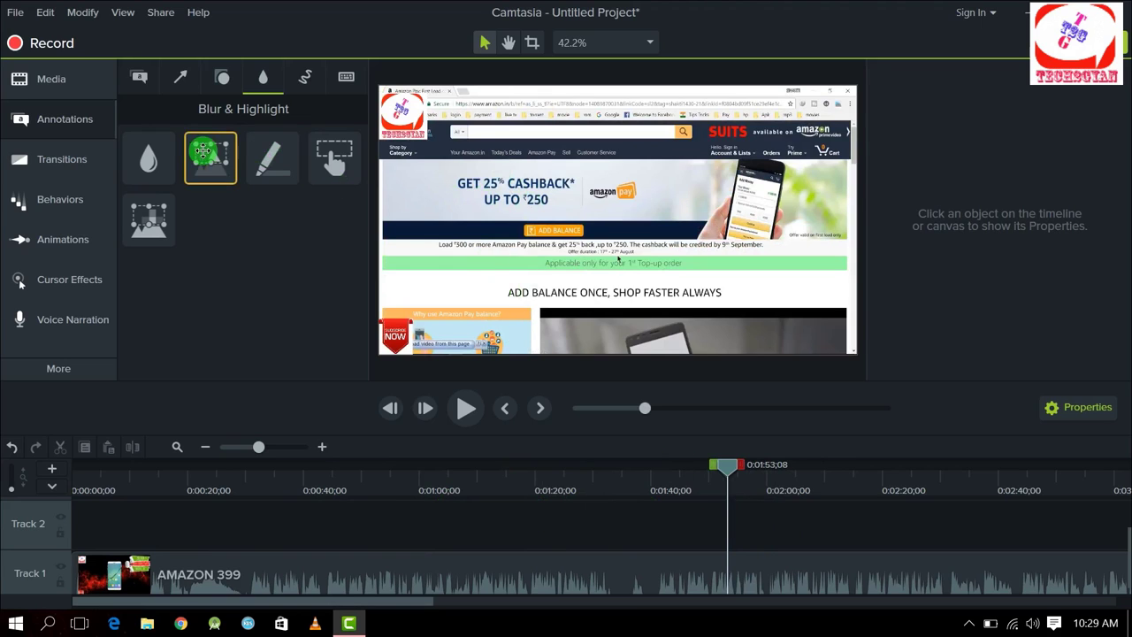
pyautogui.moveTo(150, 158); pyautogui.dragTo(526, 202)
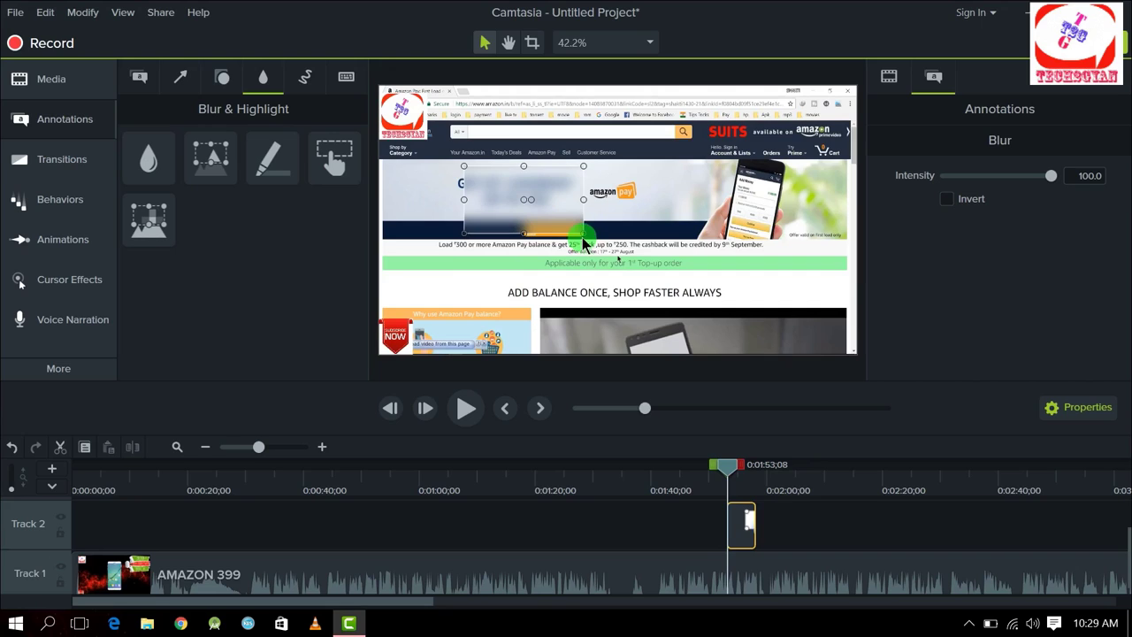
pyautogui.moveTo(583, 232); pyautogui.dragTo(760, 244)
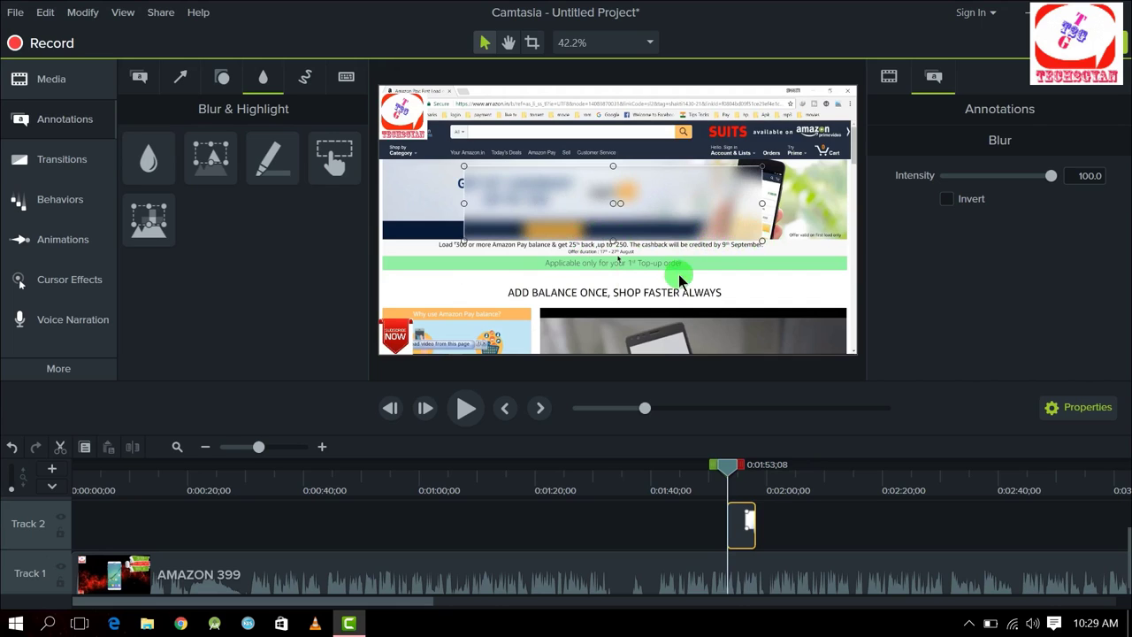
pyautogui.click(465, 407)
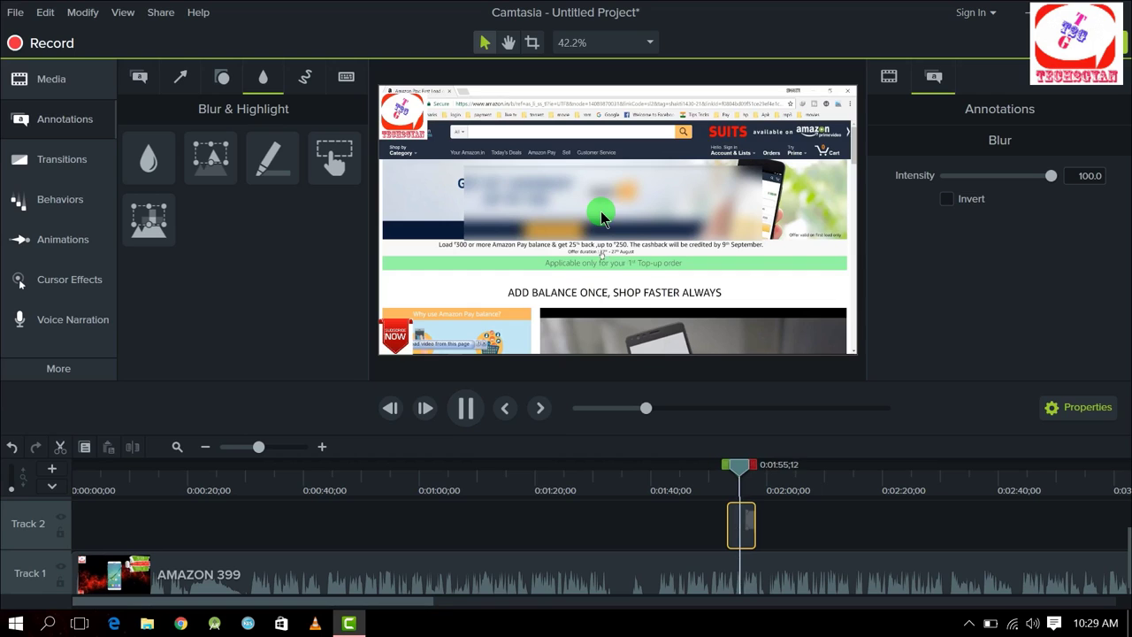
# Step: Pause the playback and delete the Blur clip from Track 2
pyautogui.click(466, 408)
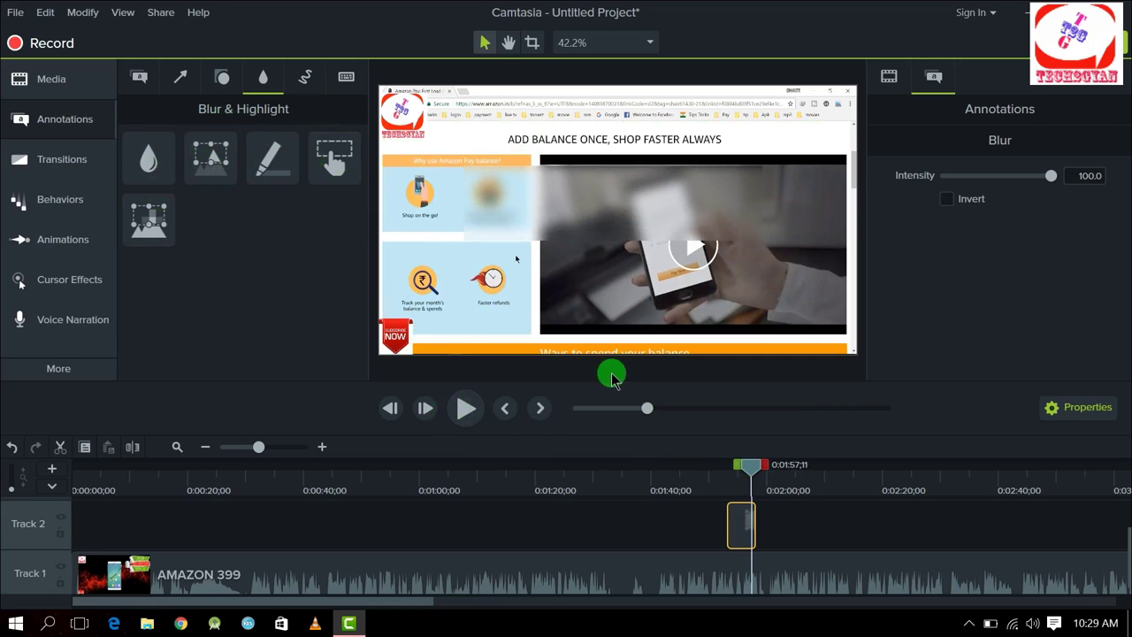
pyautogui.rightClick(743, 525)
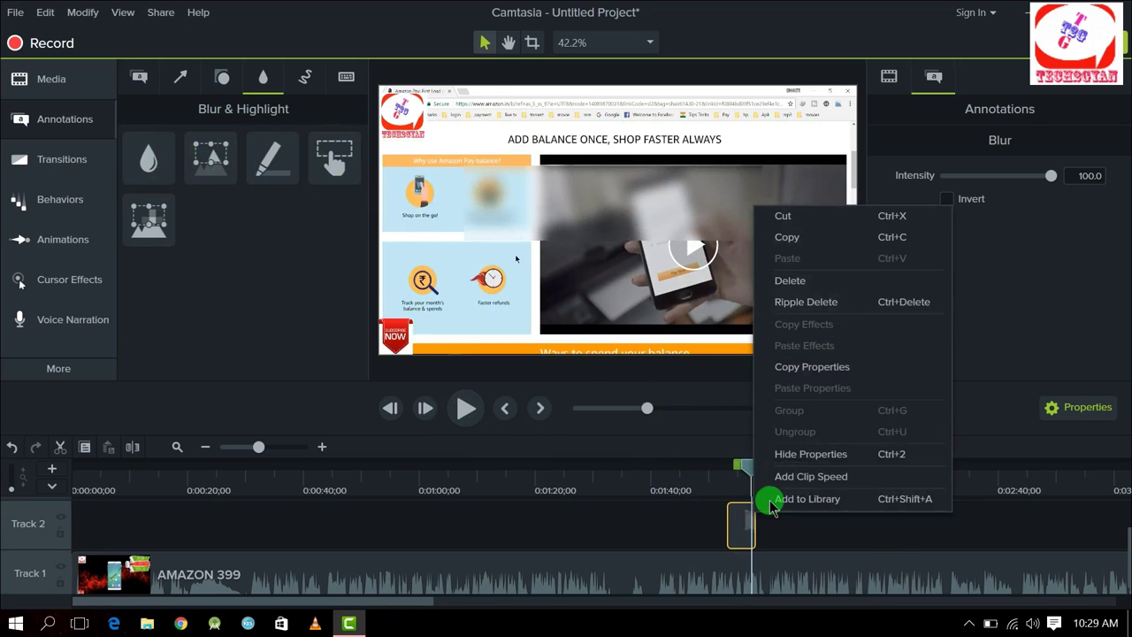
pyautogui.click(818, 280)
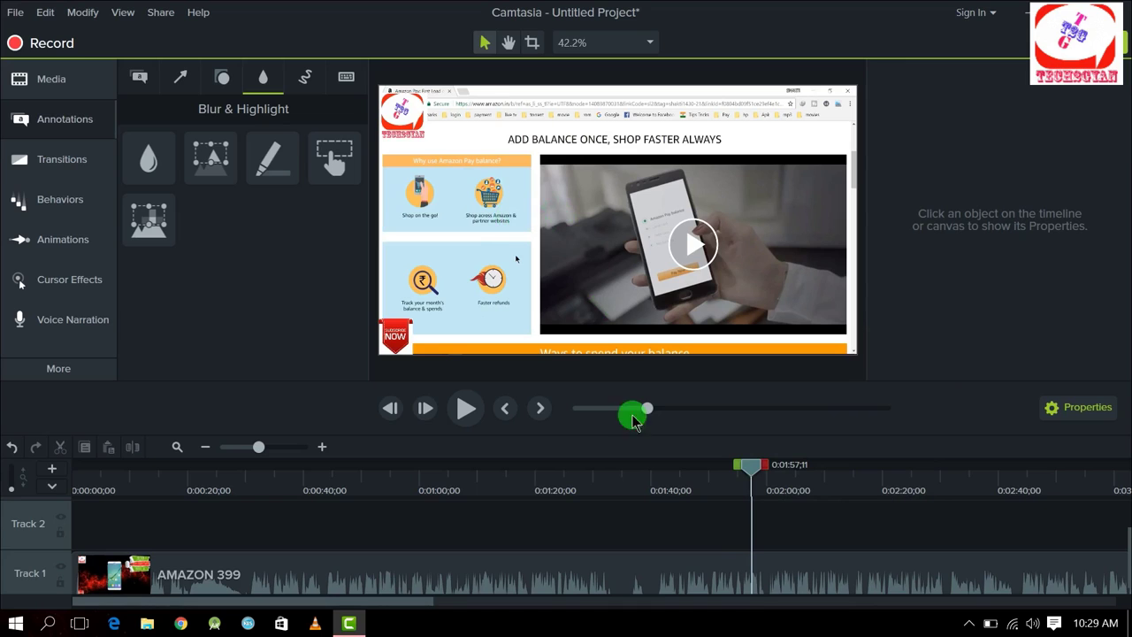
# Step: Add a Spotlight annotation over the banner's cashback text at 0:01:53;24 and extend its upper edge to the banner's top
pyautogui.moveTo(749, 478); pyautogui.dragTo(730, 476)
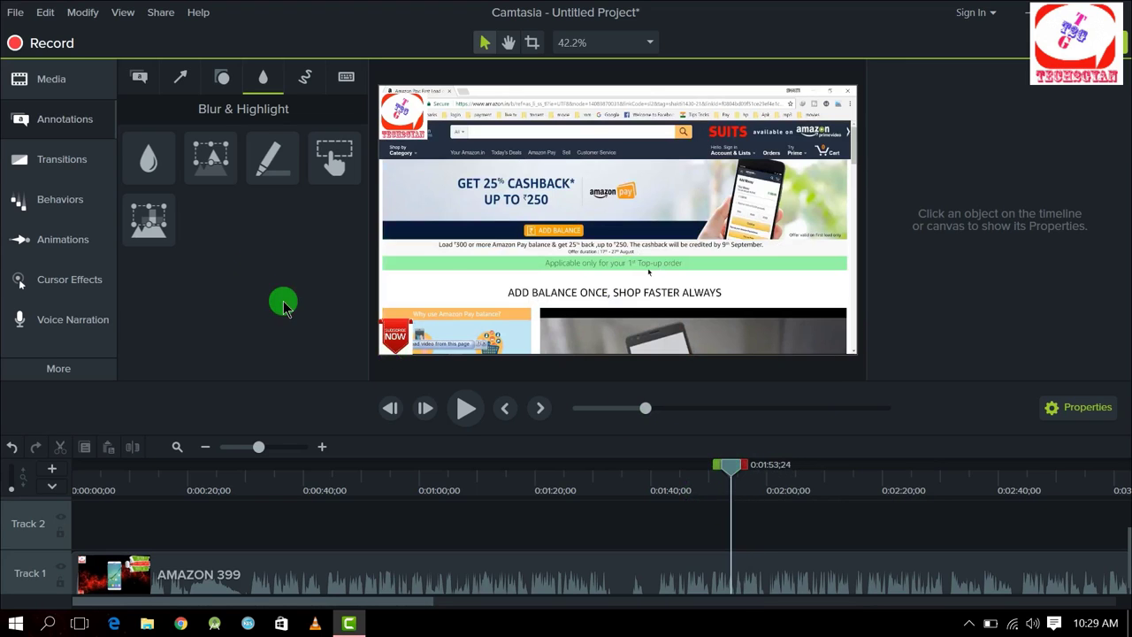
pyautogui.moveTo(210, 157); pyautogui.dragTo(436, 188)
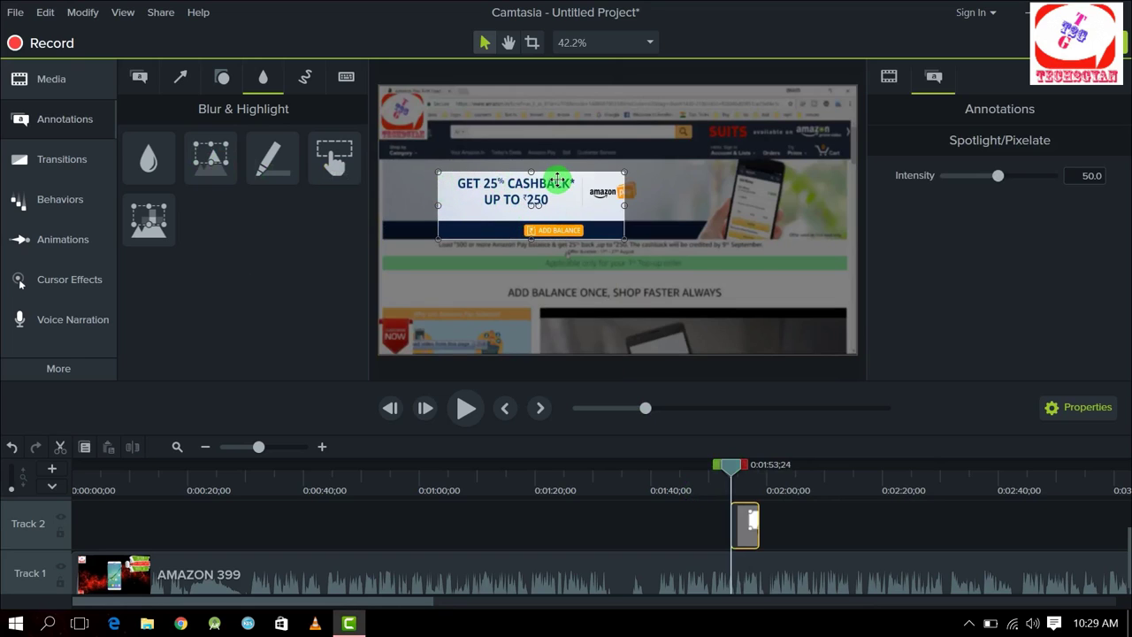
pyautogui.moveTo(531, 170); pyautogui.dragTo(530, 159)
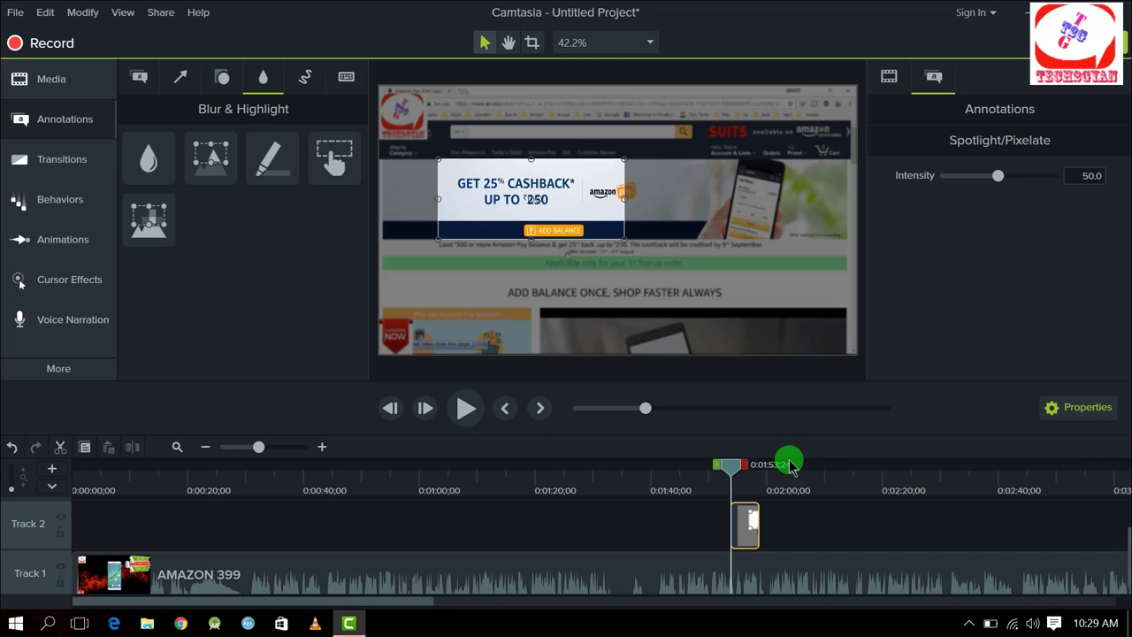
# Step: Play back the spotlight section from 0:01:50;04 and delete the spotlight clip from Track 2
pyautogui.moveTo(732, 469); pyautogui.dragTo(709, 462)
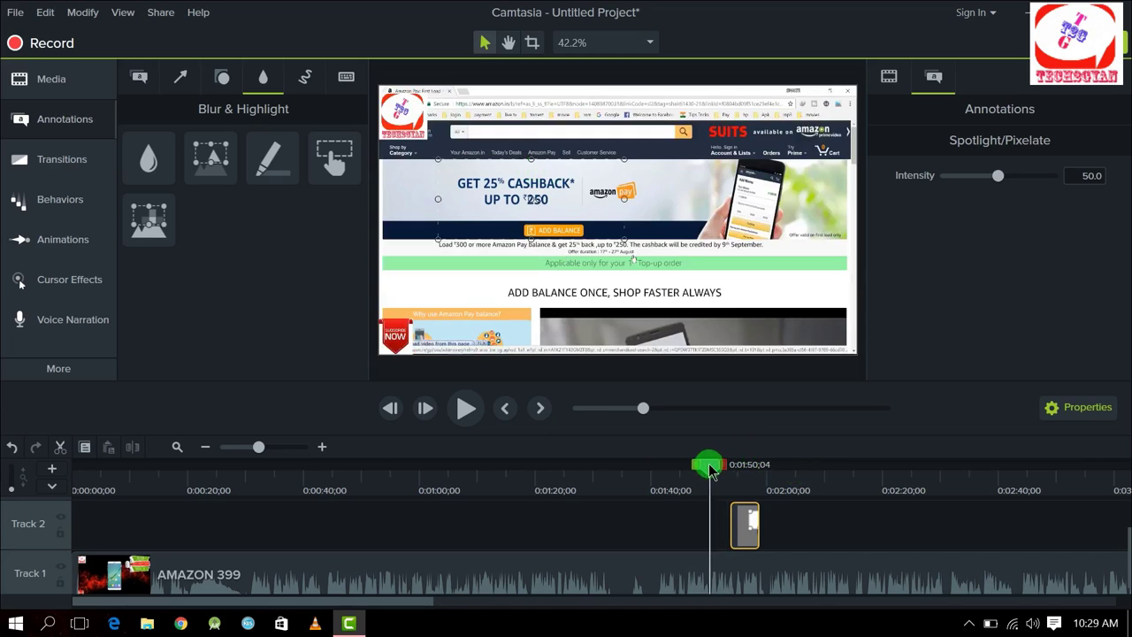
pyautogui.click(468, 411)
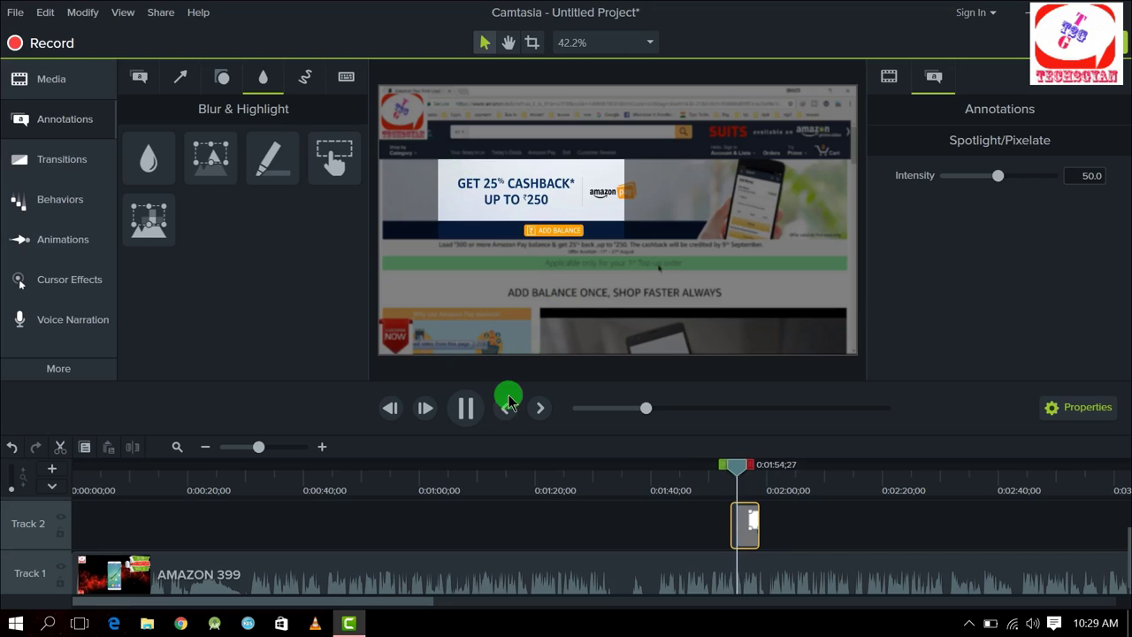
pyautogui.click(478, 419)
pyautogui.click(555, 173)
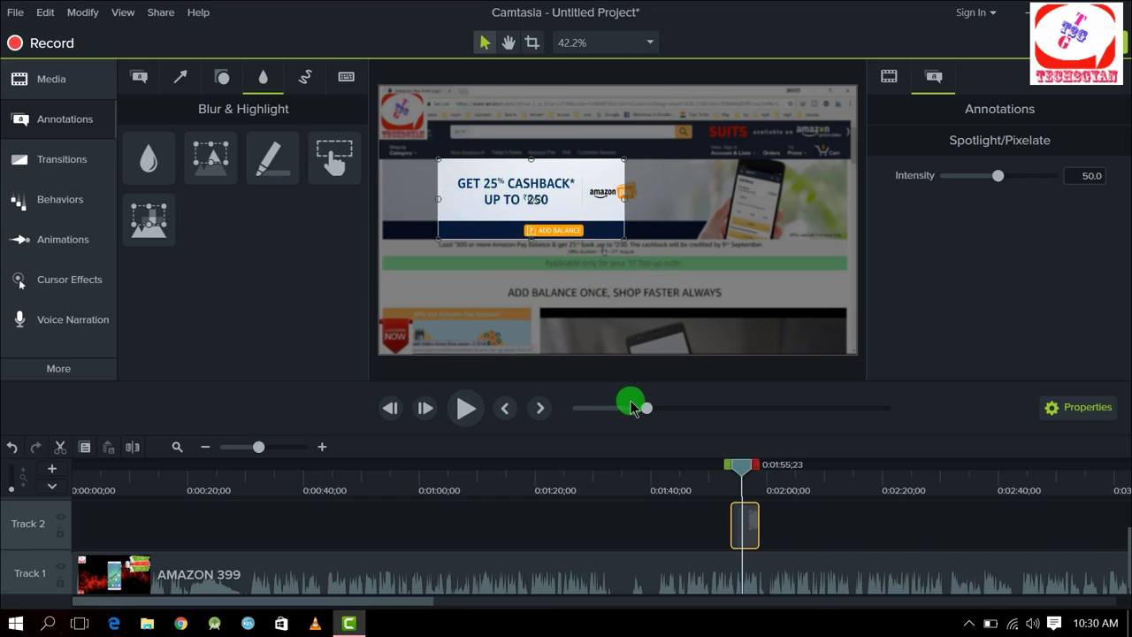
pyautogui.rightClick(744, 531)
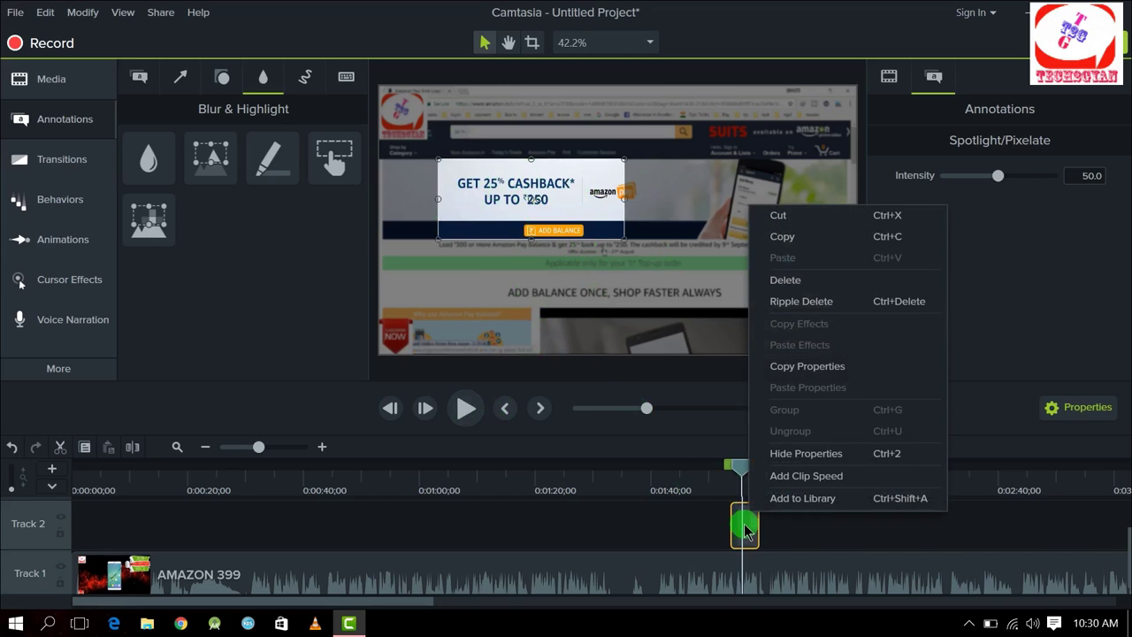
pyautogui.click(809, 280)
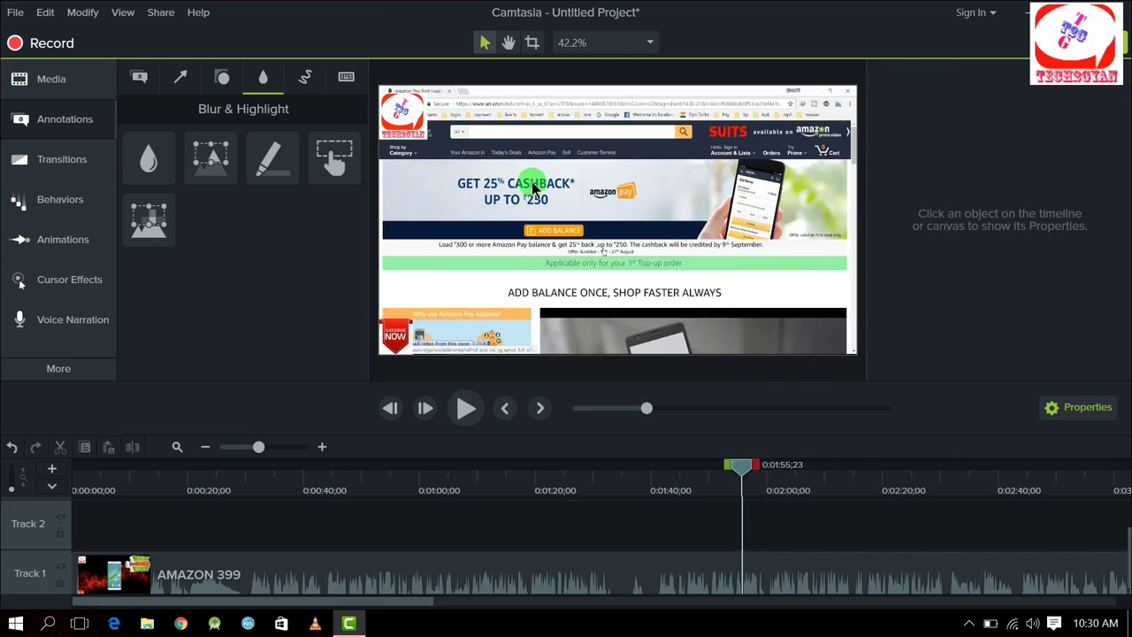
# Step: Fit a yellow Highlighter annotation over the banner's cashback text at 0:01:55;23 and delete it again
pyautogui.doubleClick(267, 168)
pyautogui.moveTo(267, 167); pyautogui.dragTo(650, 292)
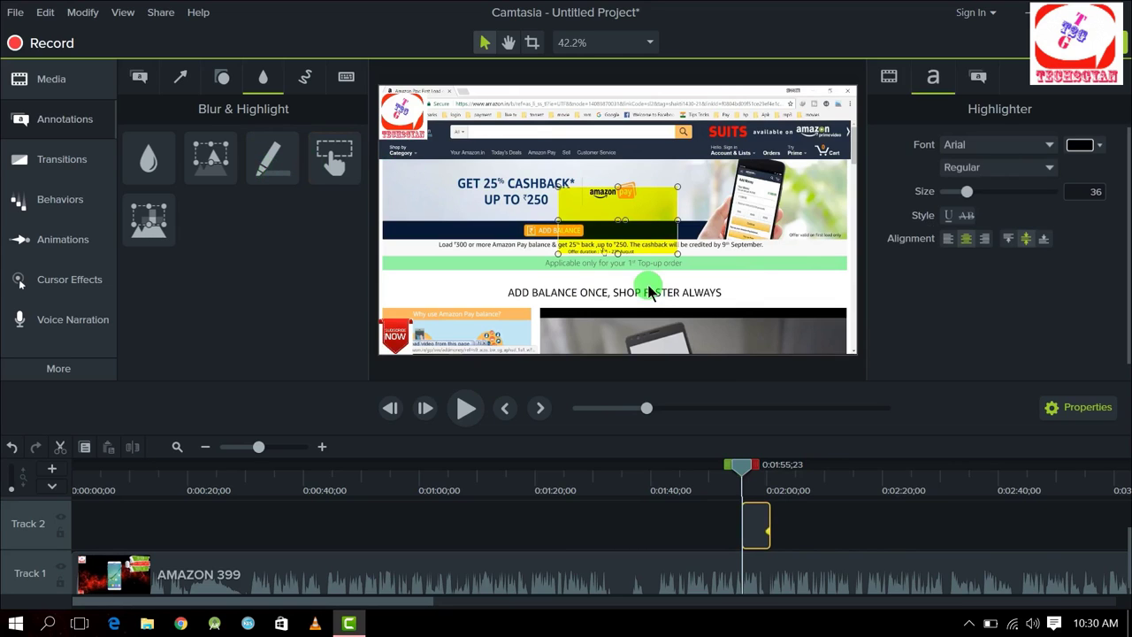
pyautogui.moveTo(614, 221); pyautogui.dragTo(525, 198)
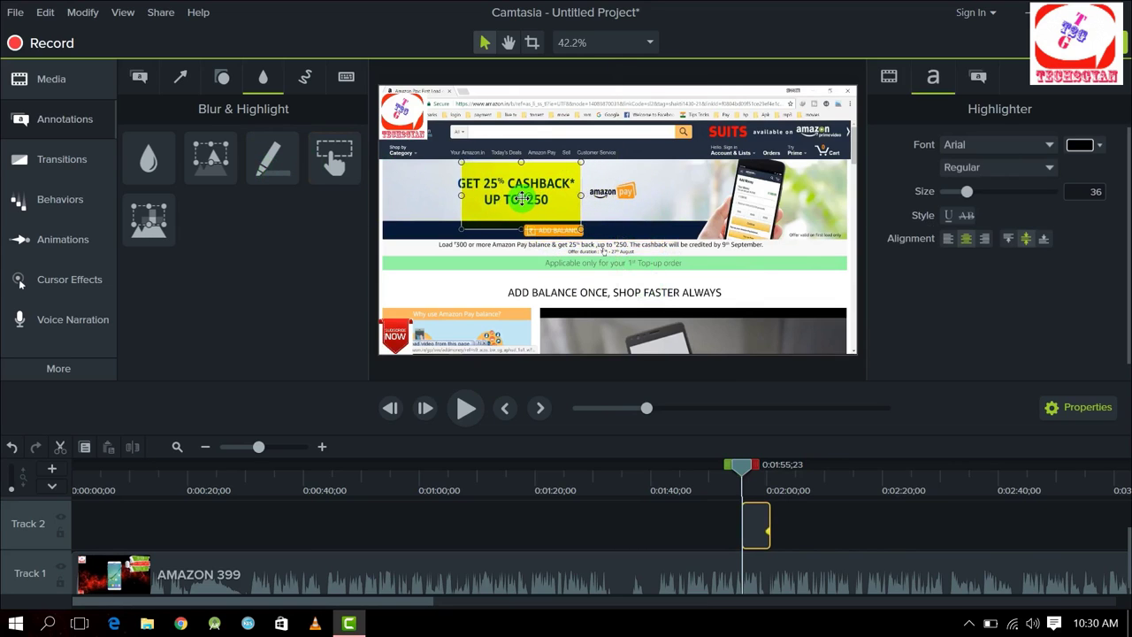
pyautogui.moveTo(580, 230); pyautogui.dragTo(595, 229)
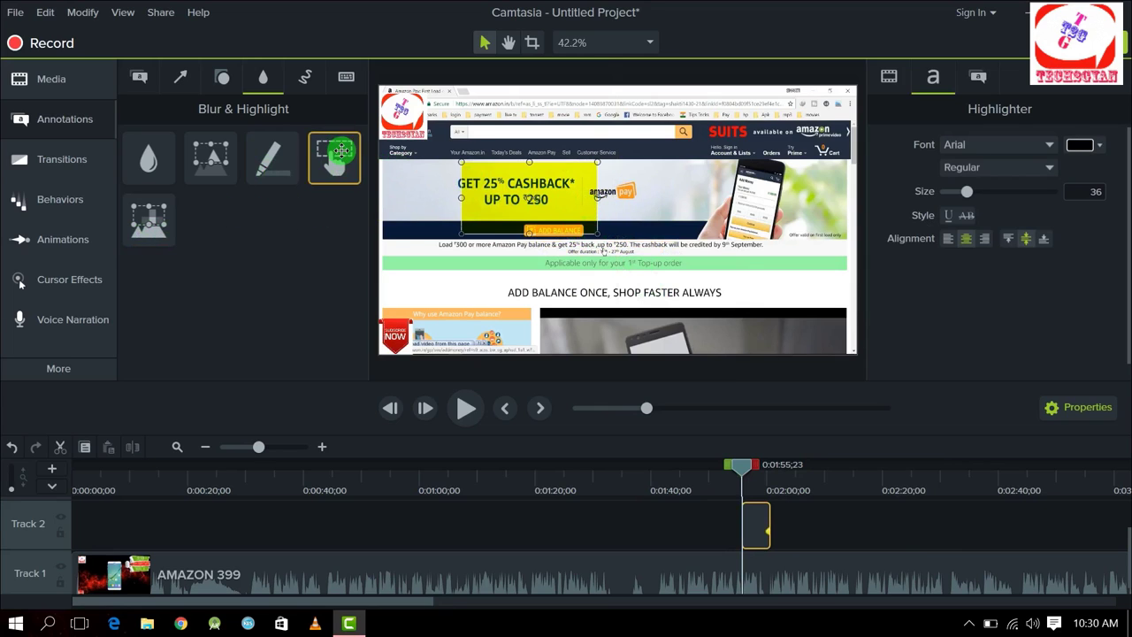
pyautogui.rightClick(507, 182)
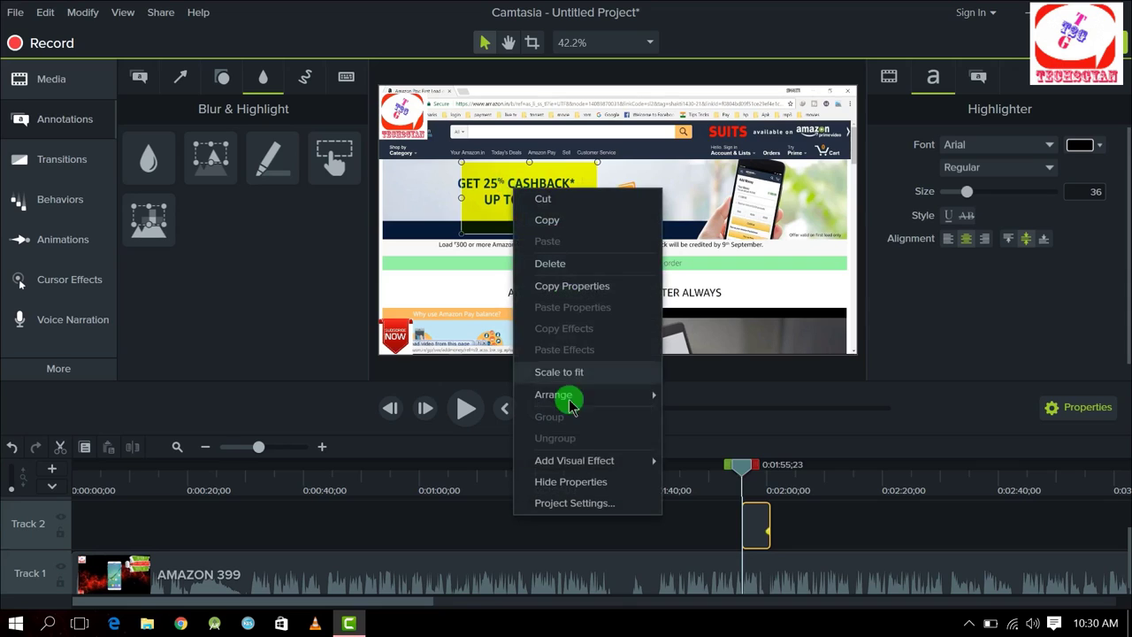
pyautogui.click(574, 260)
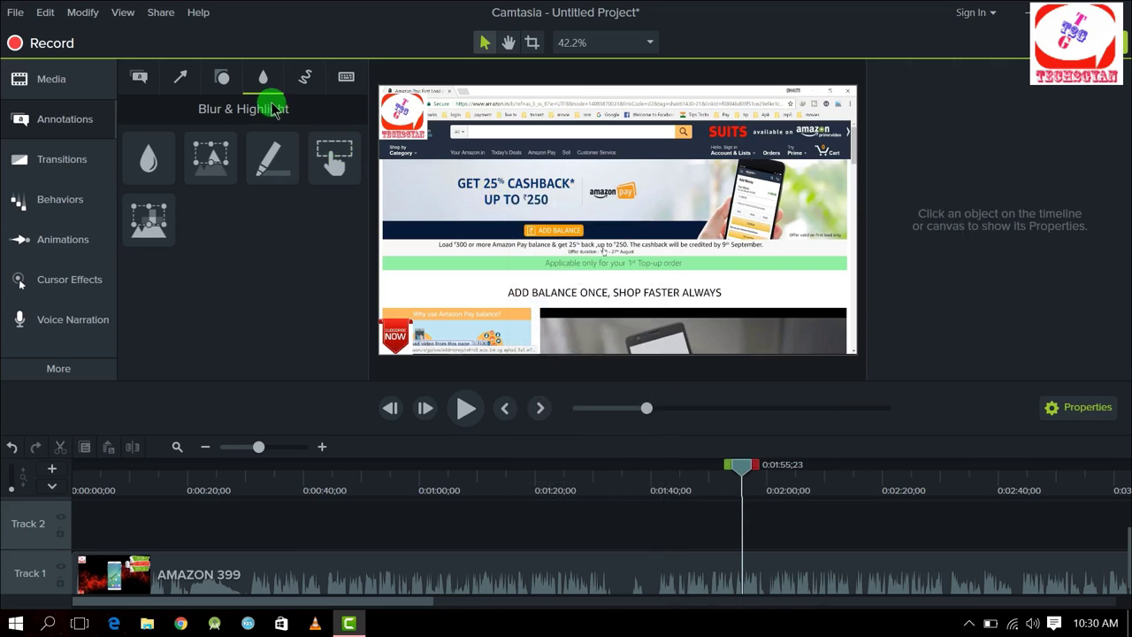
# Step: Add the red Sketch Motion arrow over the left part of the cashback banner at 0:01:44;08
pyautogui.click(305, 81)
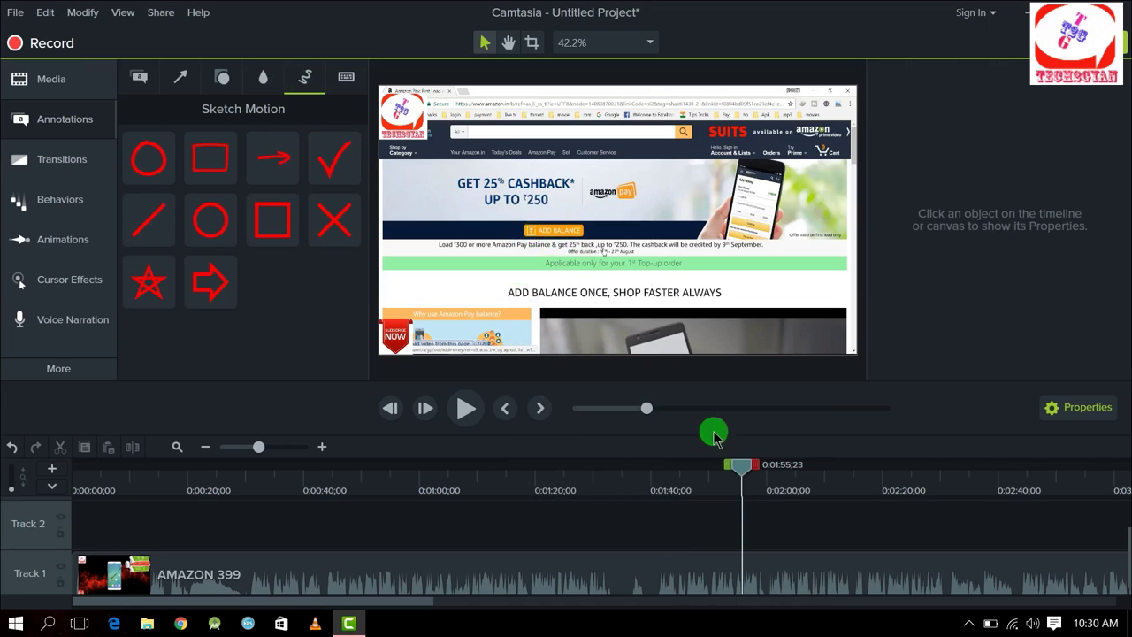
pyautogui.moveTo(752, 471); pyautogui.dragTo(688, 475)
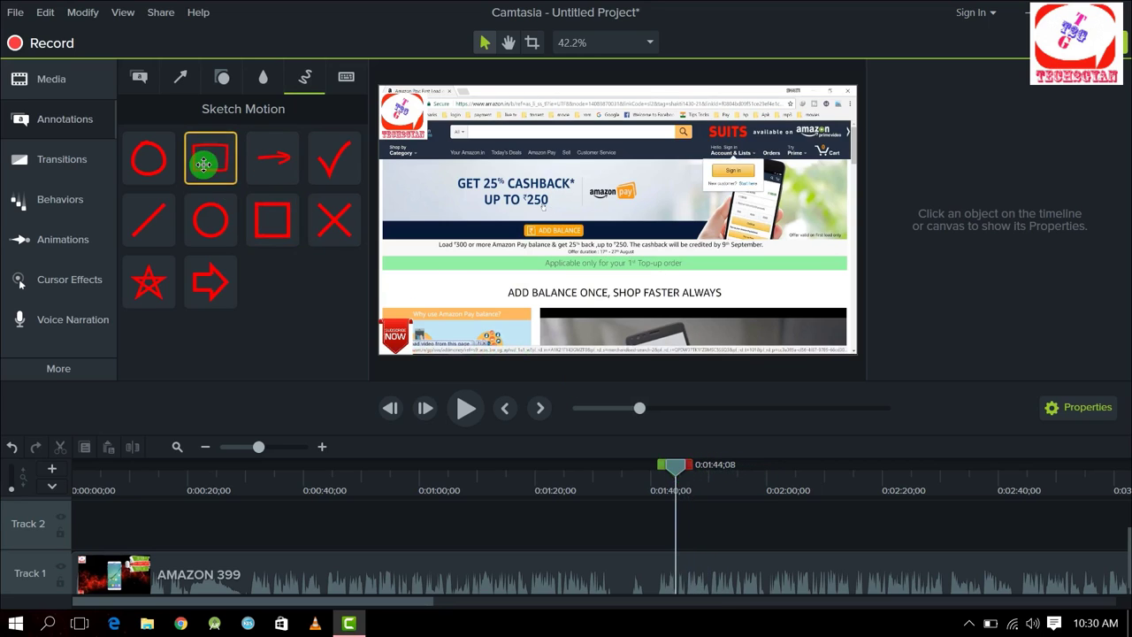
pyautogui.moveTo(308, 171); pyautogui.dragTo(456, 252)
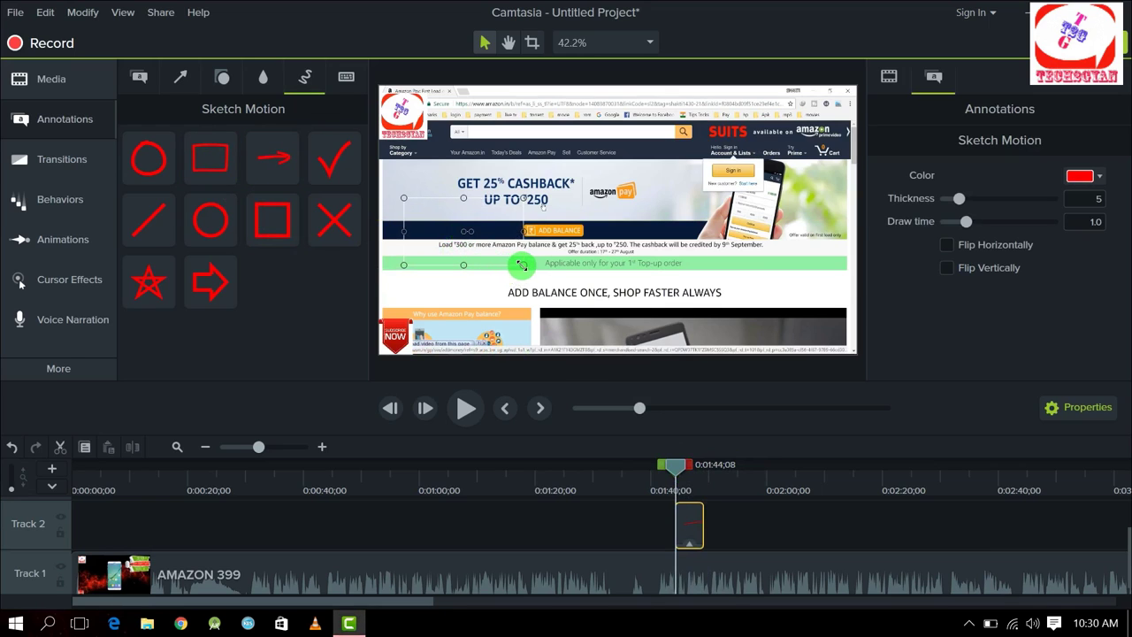
# Step: Play back the section with the sketched arrow and delete the arrow clip from Track 2
pyautogui.moveTo(677, 462); pyautogui.dragTo(691, 468)
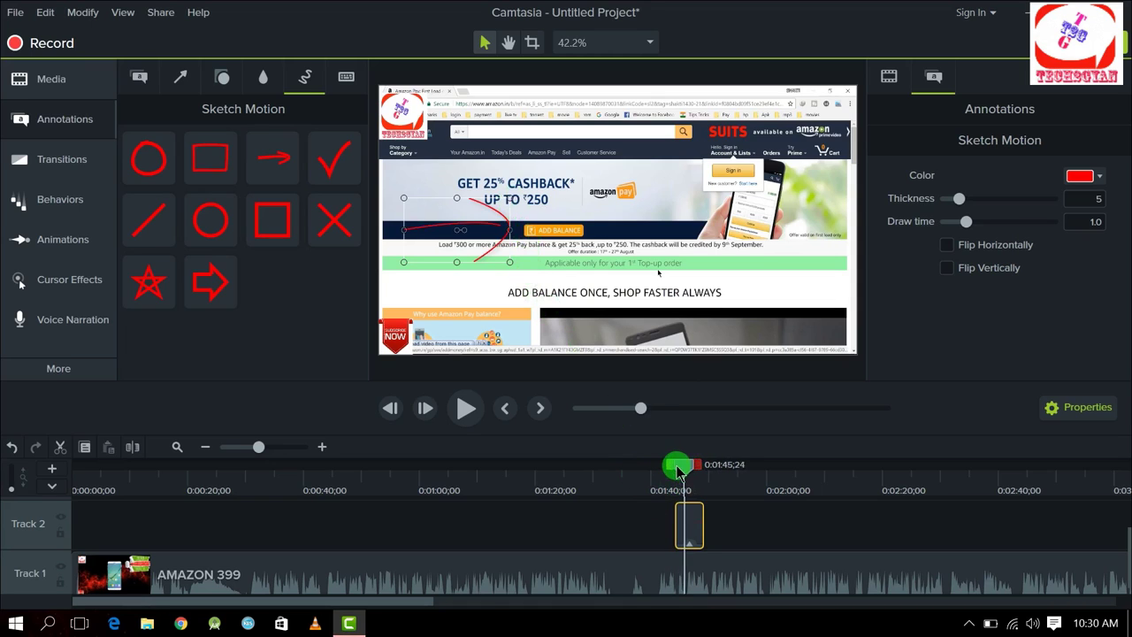
pyautogui.moveTo(678, 468); pyautogui.dragTo(651, 462)
pyautogui.click(466, 408)
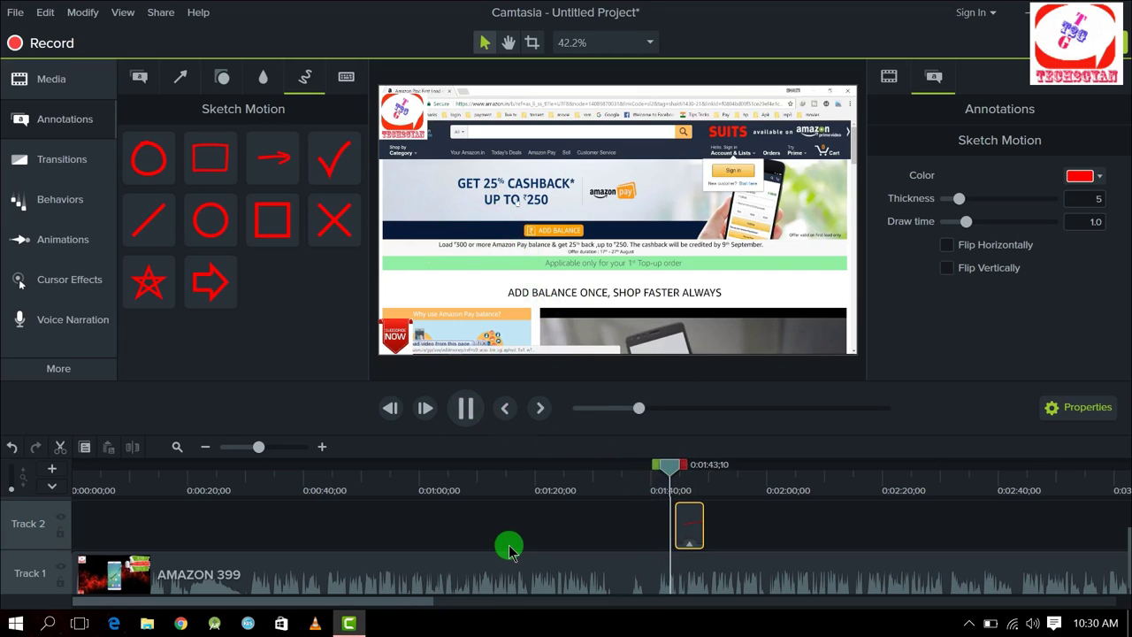
pyautogui.click(466, 408)
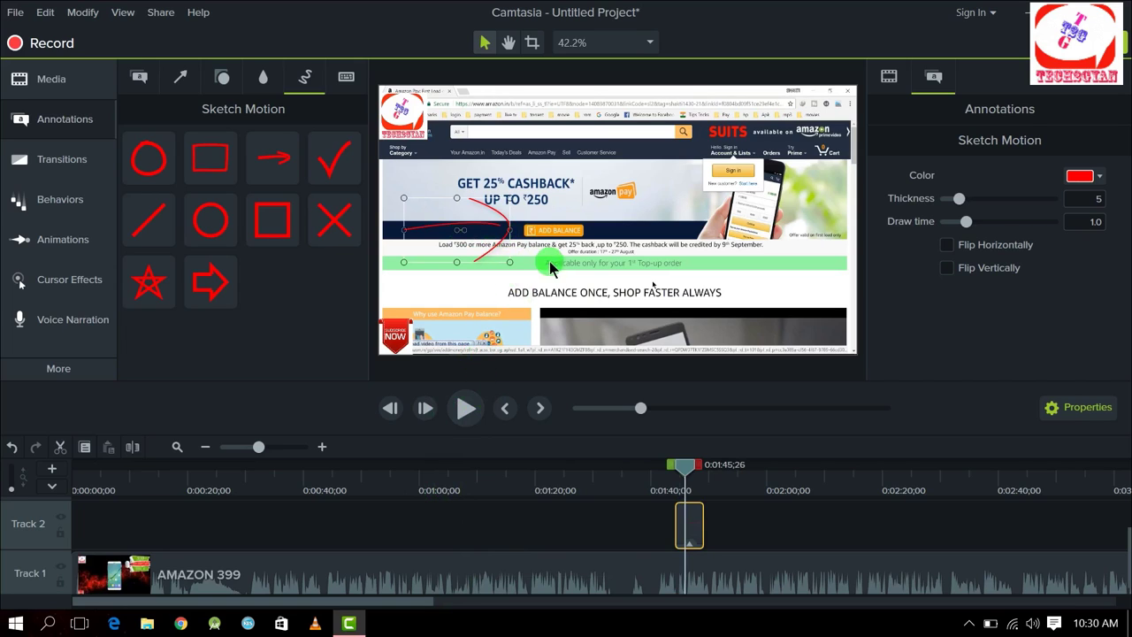
pyautogui.click(479, 251)
pyautogui.click(466, 408)
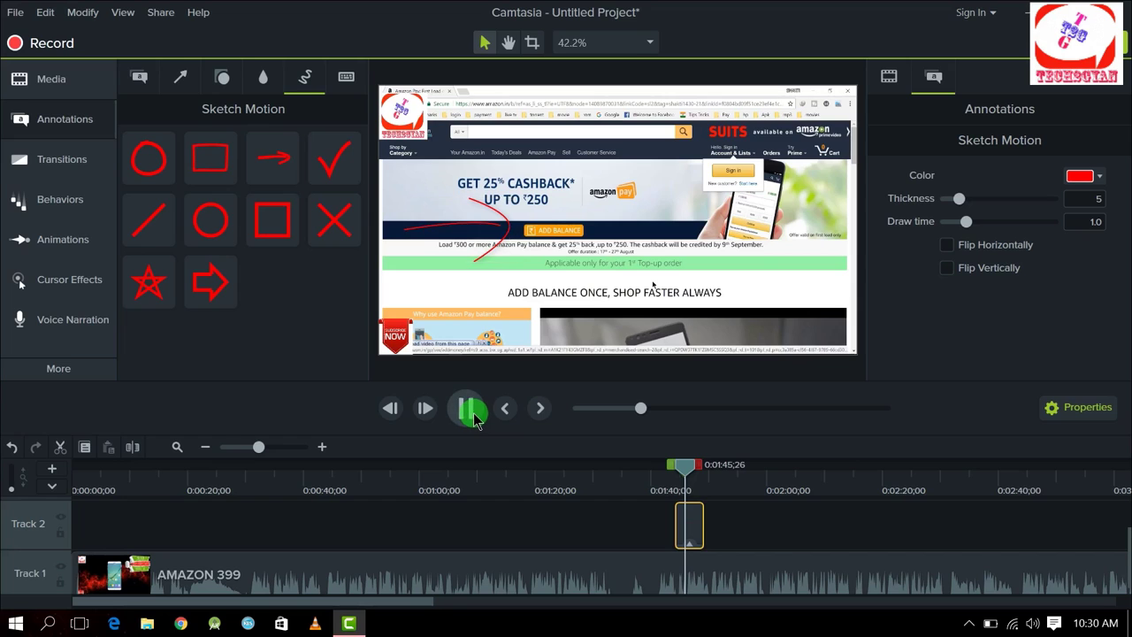
pyautogui.click(466, 408)
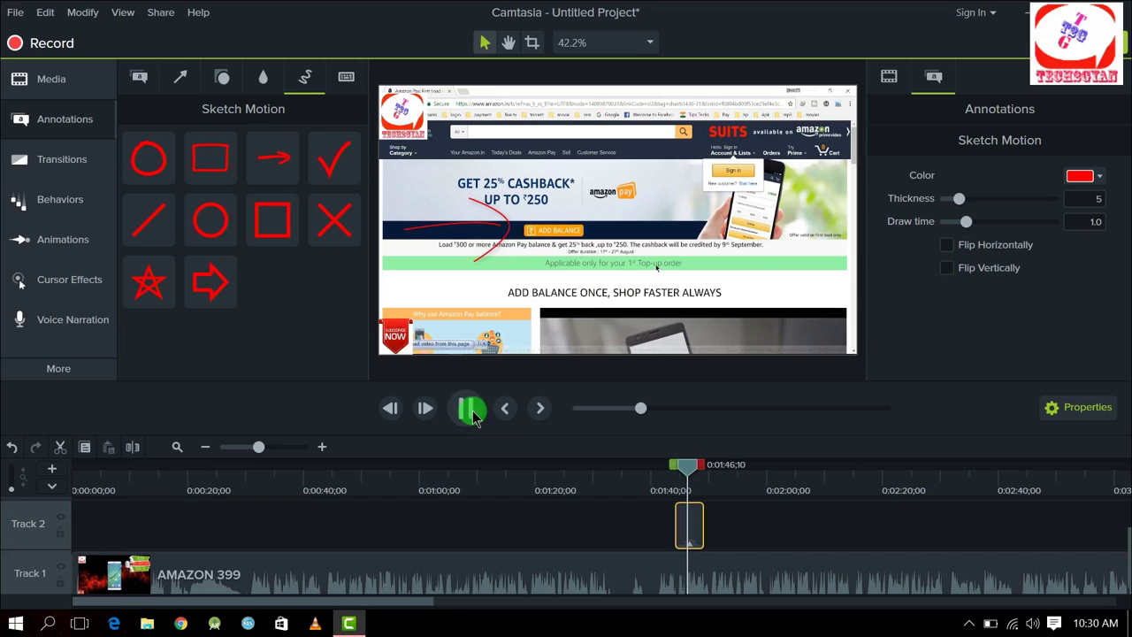
pyautogui.rightClick(689, 524)
pyautogui.click(766, 233)
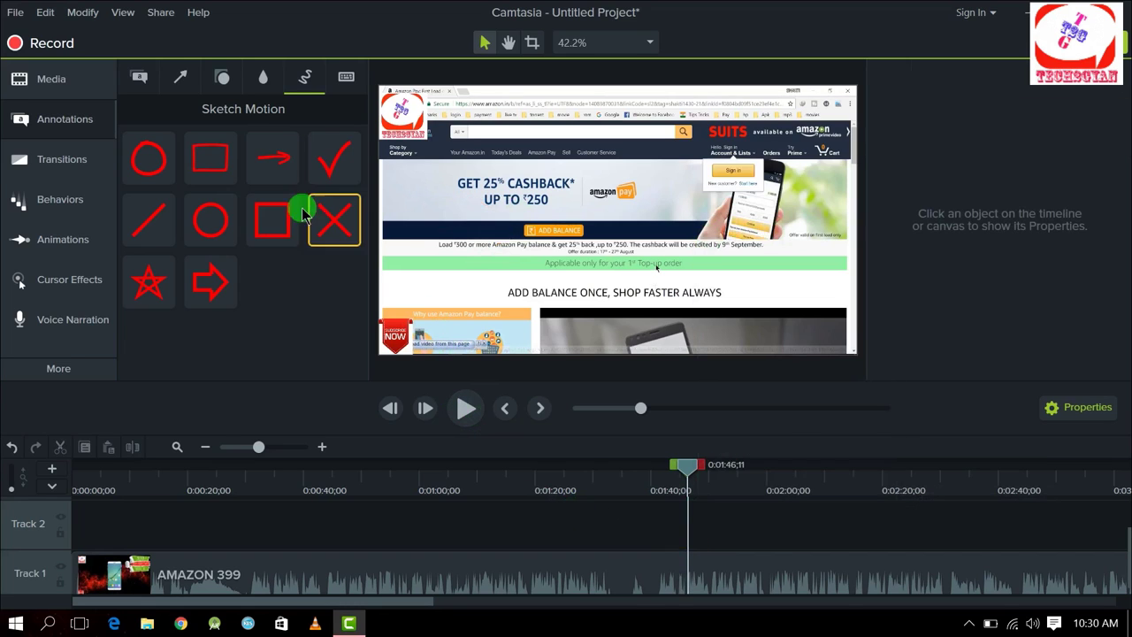
# Step: Split the AMAZON 399 clip on Track 1 at 0:00:22;17
pyautogui.click(62, 163)
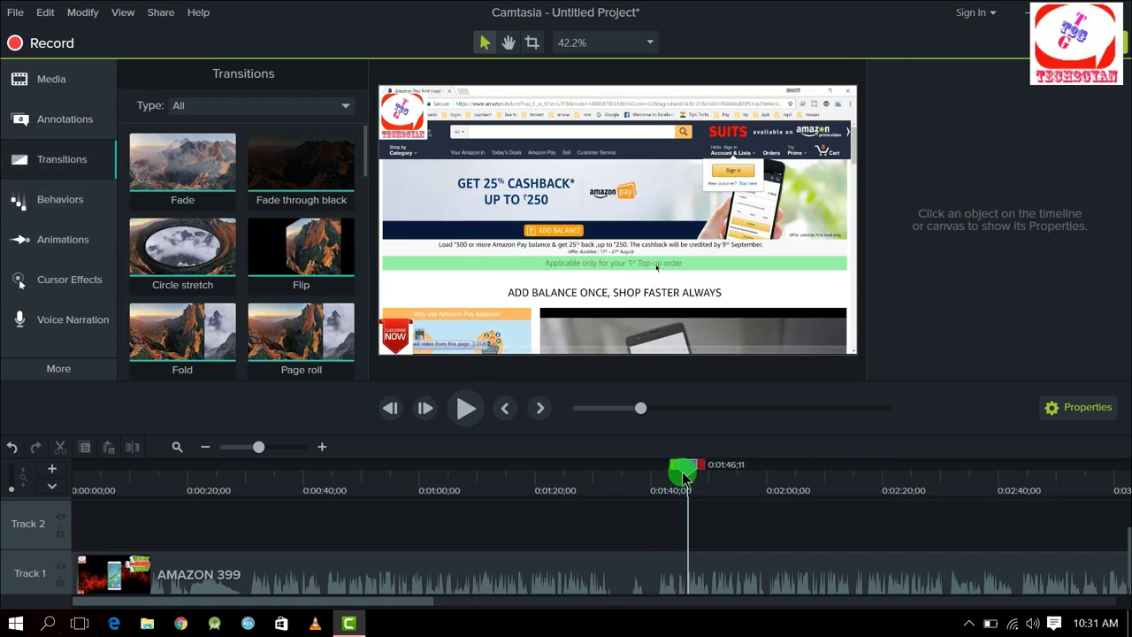
pyautogui.moveTo(687, 470); pyautogui.dragTo(200, 488)
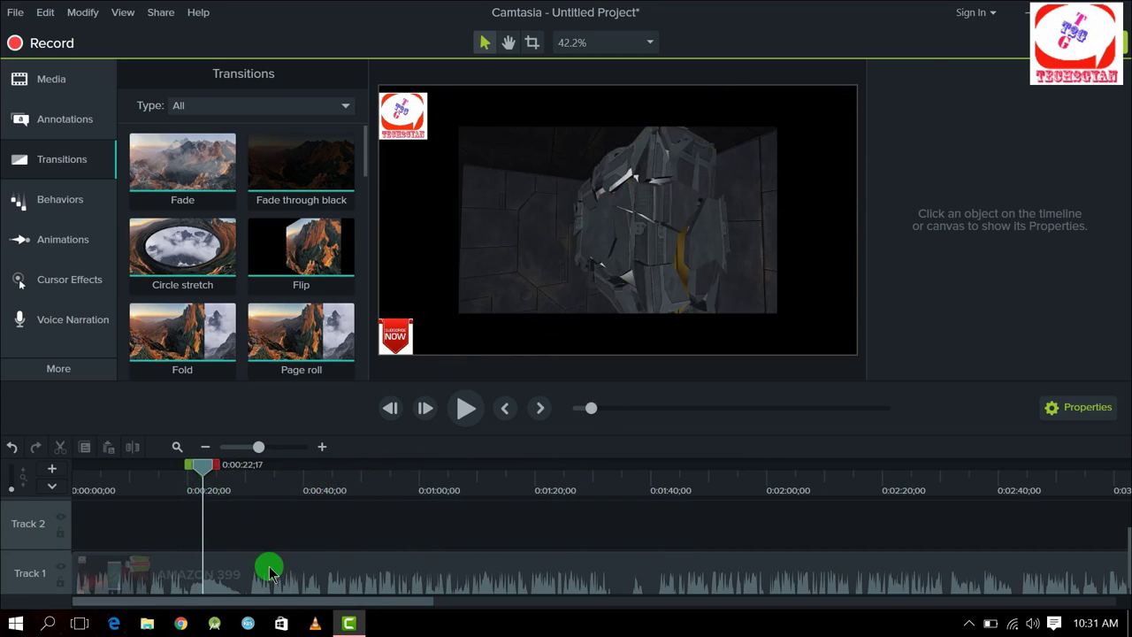
pyautogui.click(270, 573)
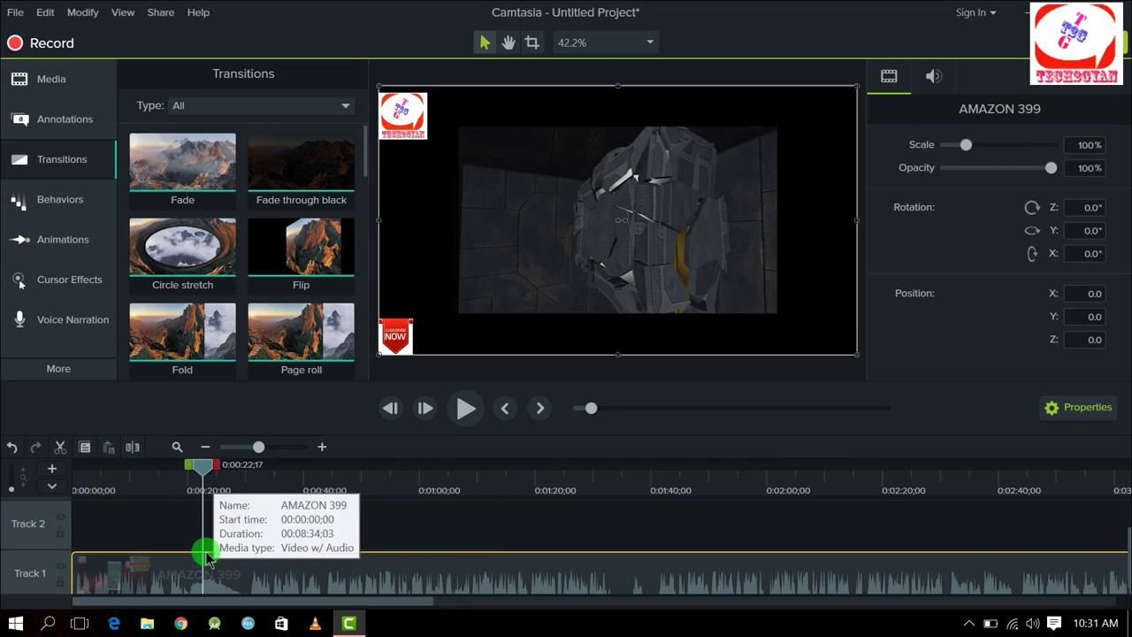
pyautogui.click(132, 450)
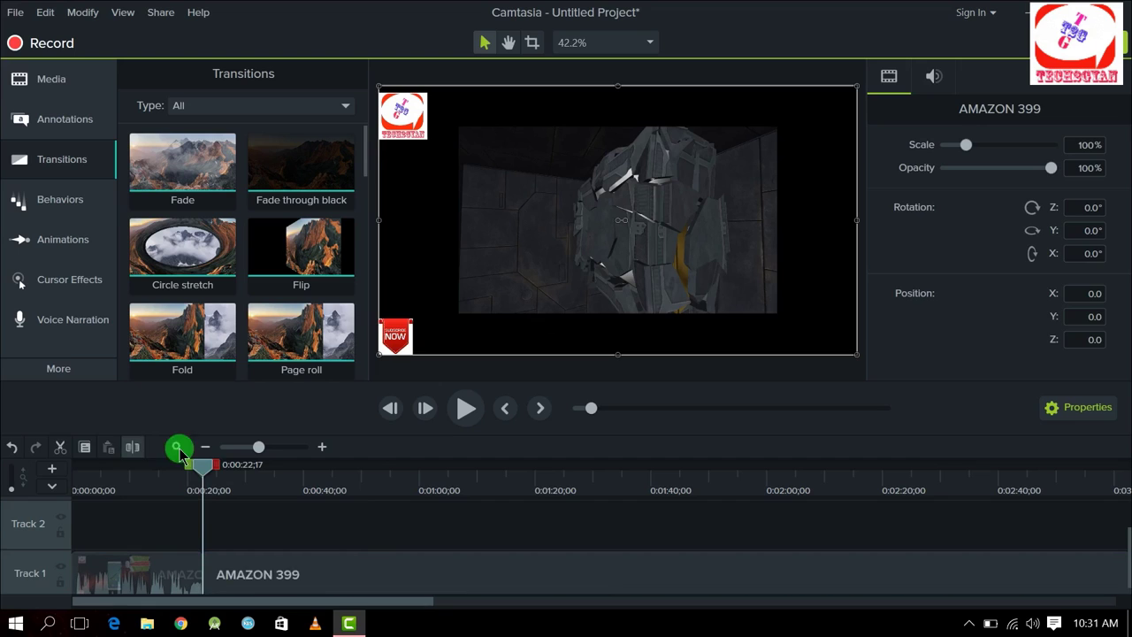
# Step: Add the Circle stretch transition at the cut between the two AMAZON 399 clips and select it
pyautogui.moveTo(253, 579); pyautogui.dragTo(206, 547)
pyautogui.moveTo(200, 469)
pyautogui.mouseDown()
pyautogui.moveTo(182, 463)
pyautogui.moveTo(193, 464)
pyautogui.mouseUp()
pyautogui.click(222, 327)
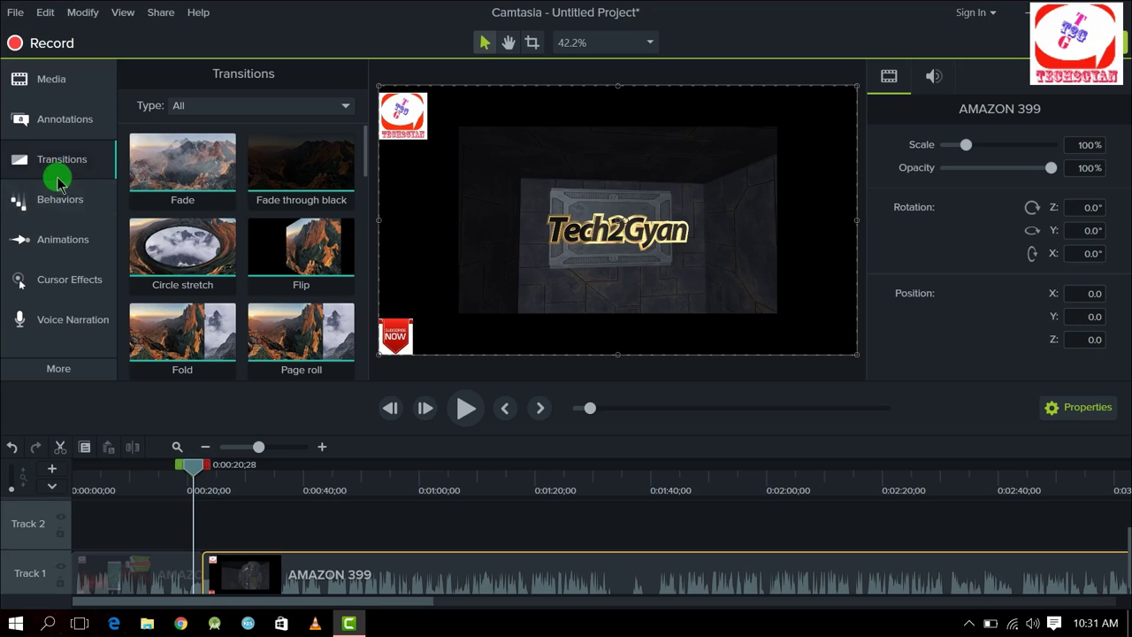
pyautogui.moveTo(172, 236); pyautogui.dragTo(195, 576)
pyautogui.click(194, 576)
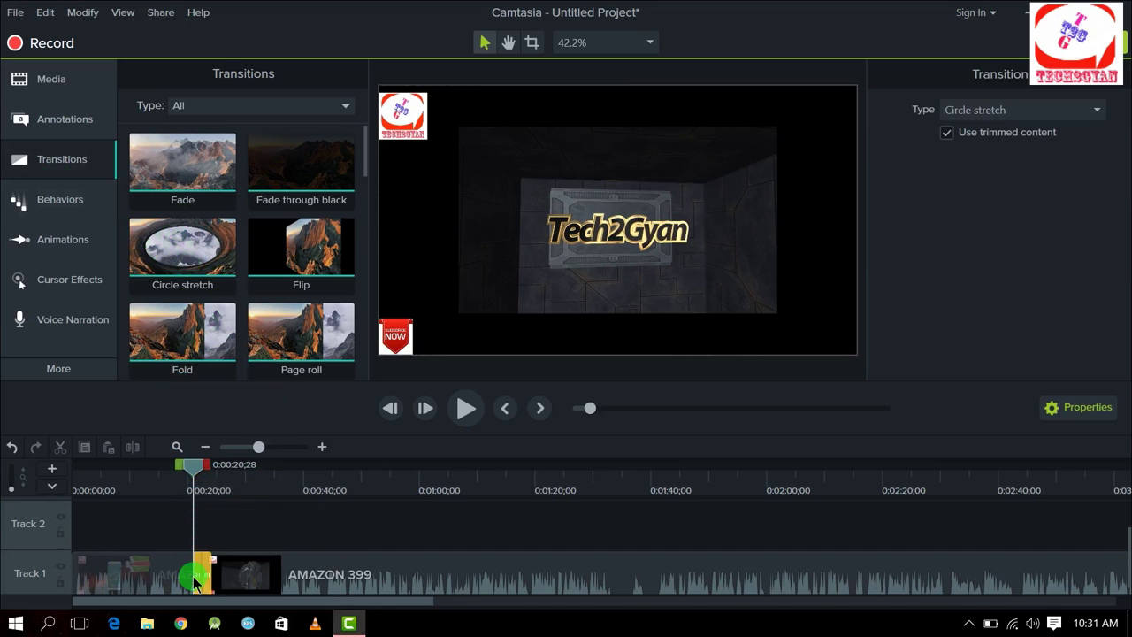
# Step: Lengthen the Circle stretch transition on both sides of the cut and play it back from 0:00:16;20
pyautogui.moveTo(193, 475); pyautogui.dragTo(179, 468)
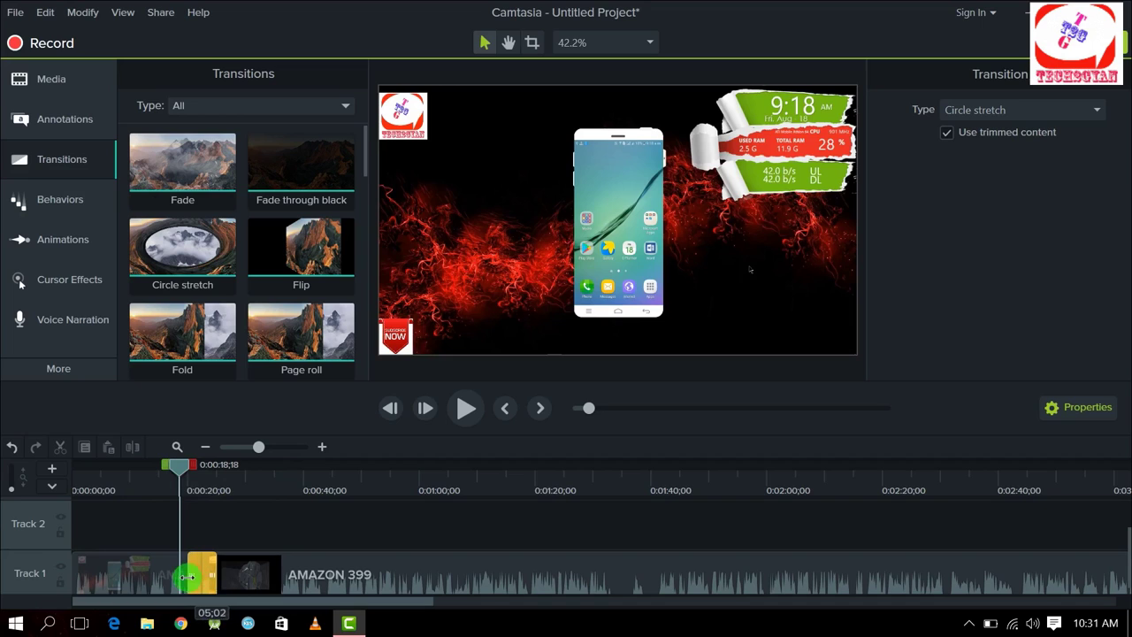
pyautogui.moveTo(179, 470); pyautogui.dragTo(166, 471)
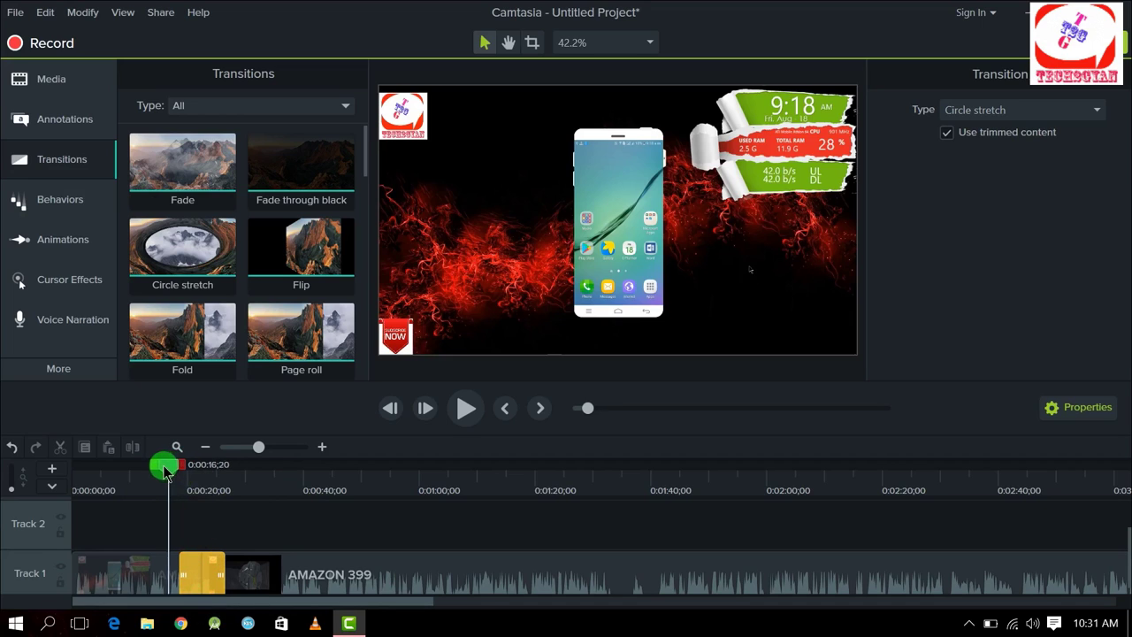
pyautogui.click(466, 408)
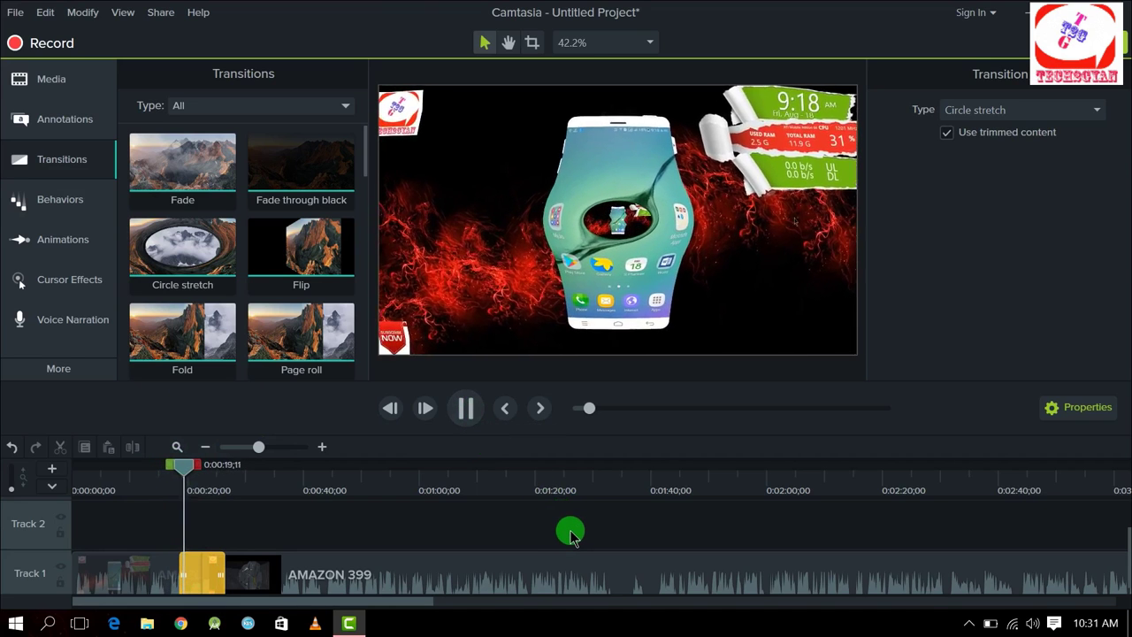
pyautogui.click(466, 411)
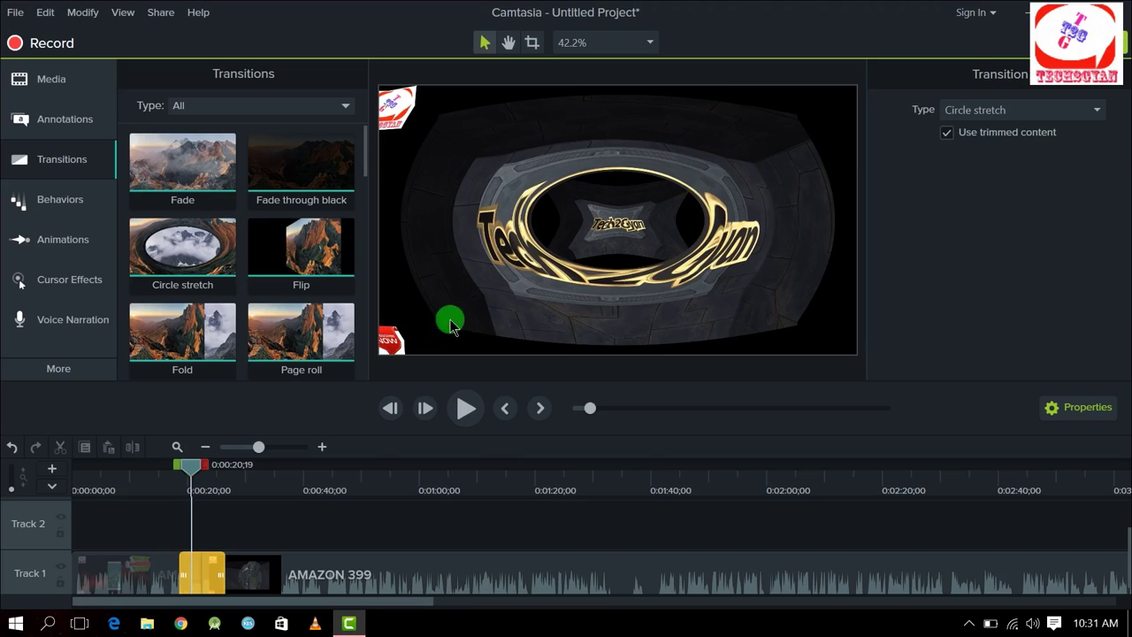
# Step: Play the rest of the Circle stretch transition and split the AMAZON 399 clip on Track 1 at 0:00:33;26
pyautogui.click(464, 406)
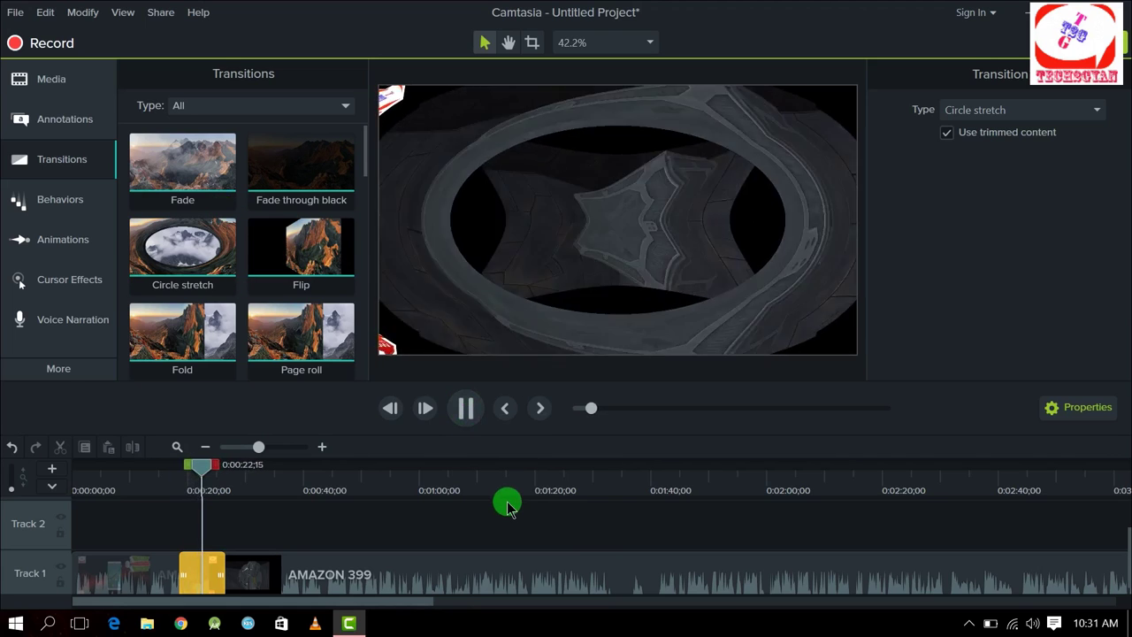
pyautogui.click(472, 410)
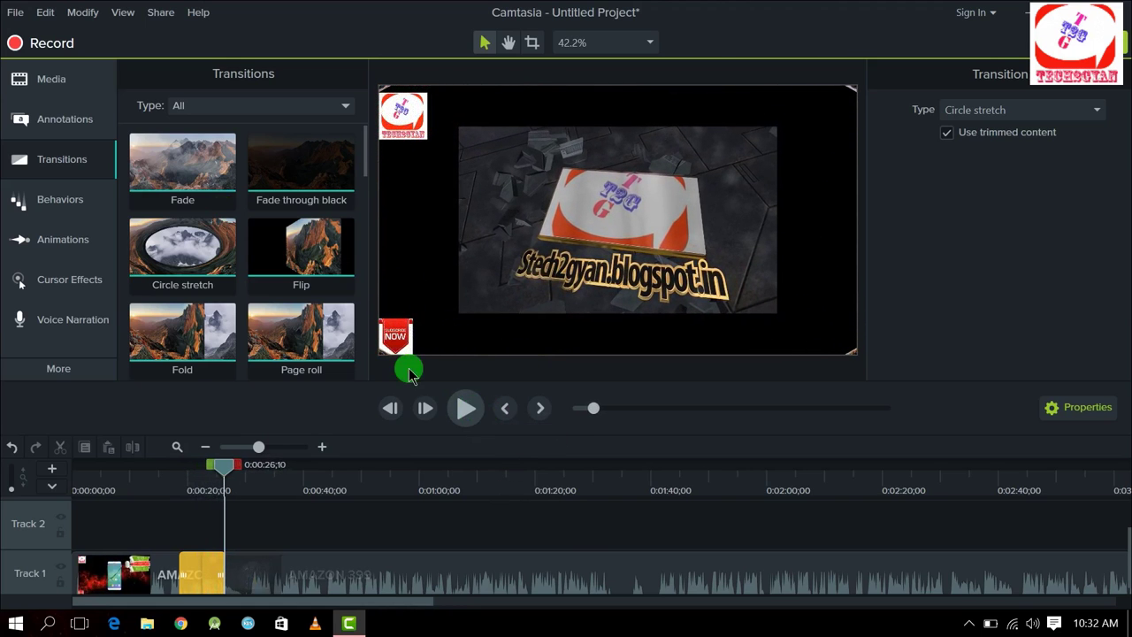
pyautogui.moveTo(223, 465); pyautogui.dragTo(268, 482)
pyautogui.click(303, 584)
pyautogui.moveTo(304, 584); pyautogui.dragTo(304, 584)
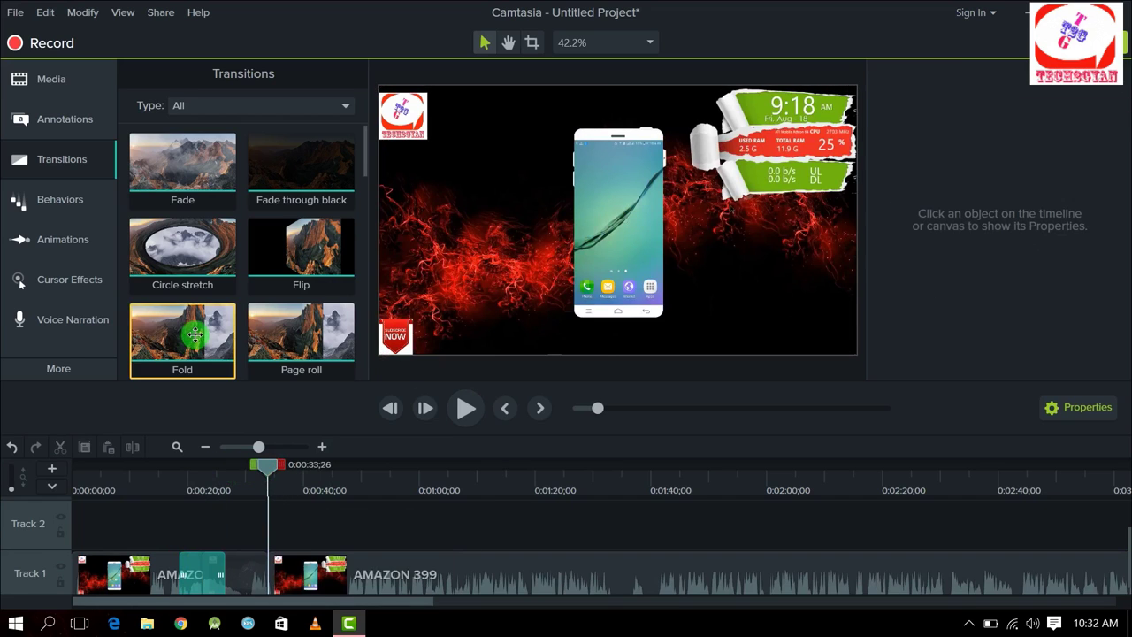
# Step: Add the Fold transition at the 0:00:33;26 cut on Track 1 and play it back from just before the transition
pyautogui.scroll(-1, 195, 335)
pyautogui.moveTo(200, 325); pyautogui.dragTo(262, 575)
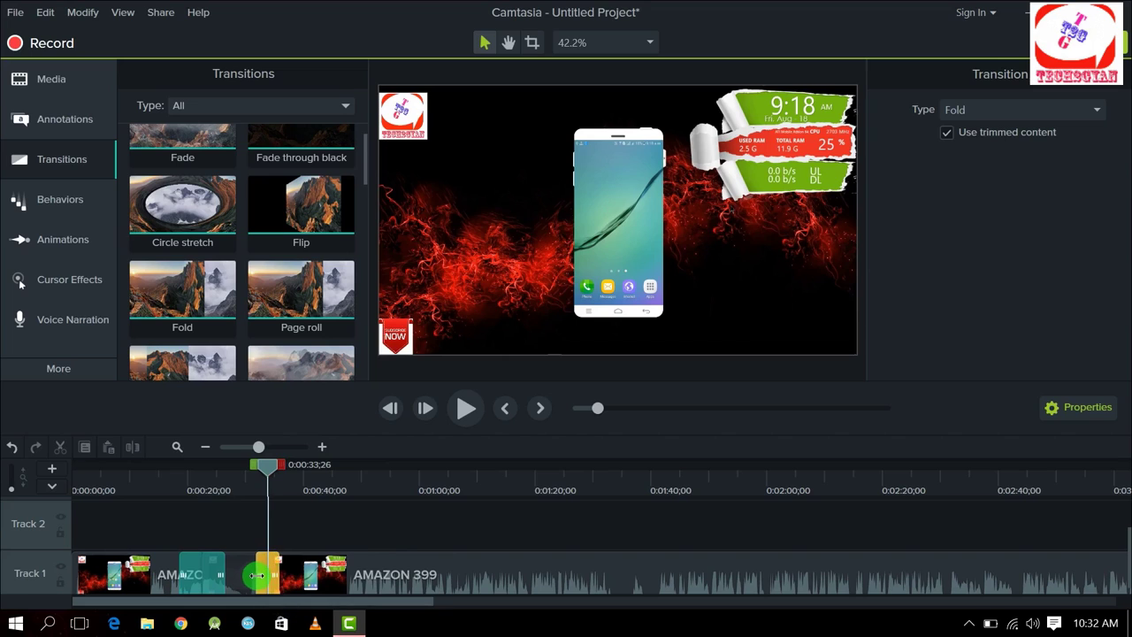
pyautogui.moveTo(270, 475); pyautogui.dragTo(253, 467)
pyautogui.click(461, 419)
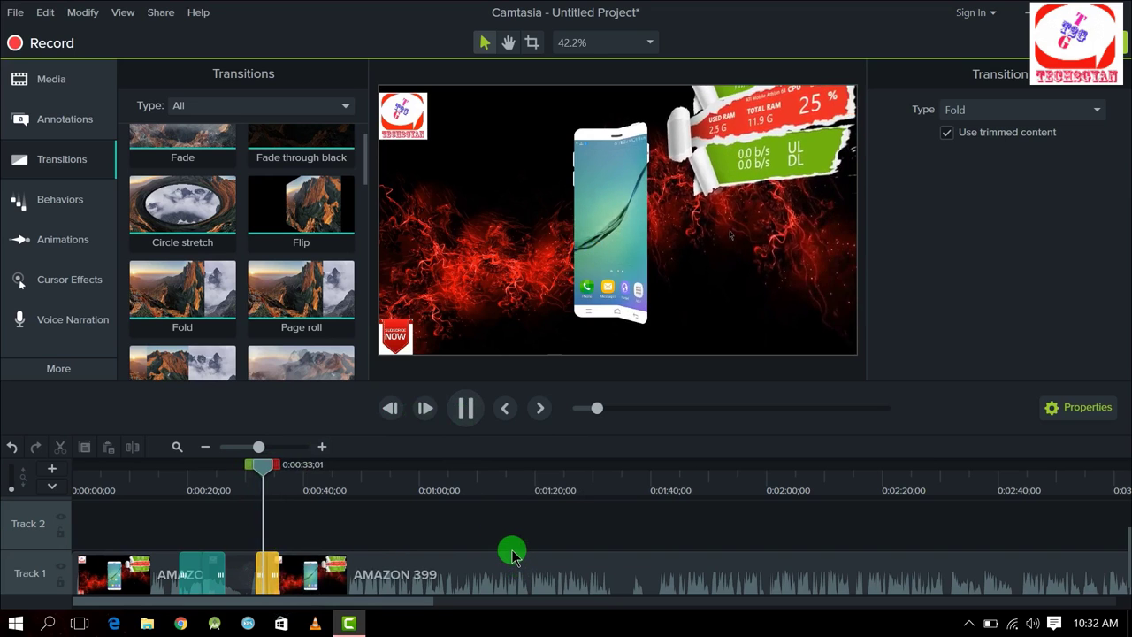
pyautogui.click(469, 409)
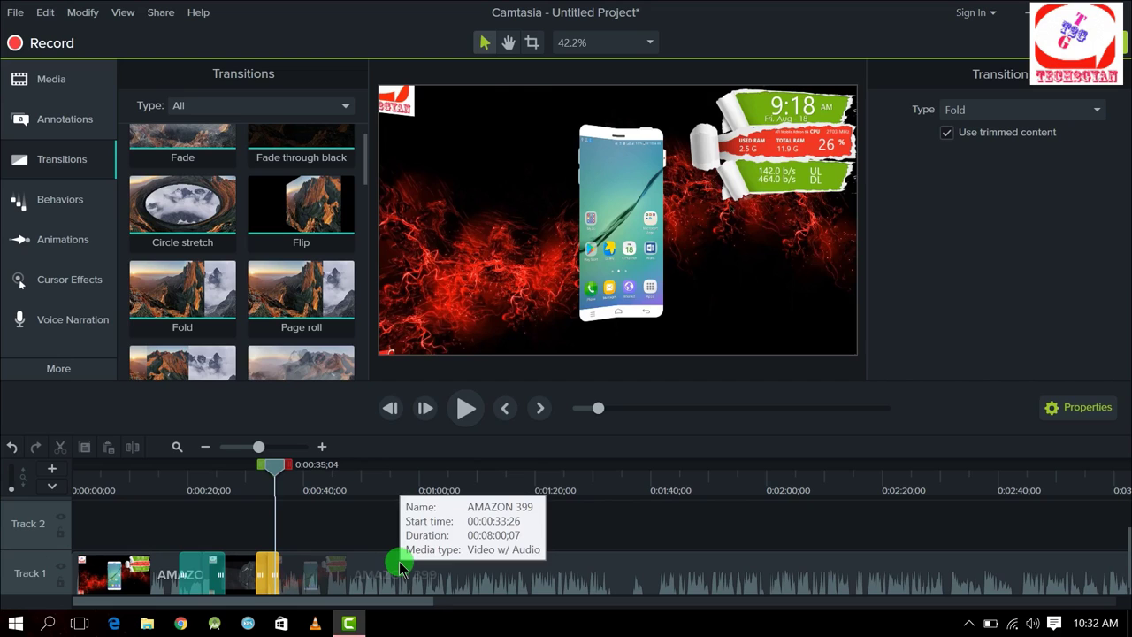
# Step: Apply the Pulsating behavior to the AMAZON 399 clip after the Fold transition and play it back from 0:00:32;21
pyautogui.click(53, 202)
pyautogui.scroll(-1, 291, 221)
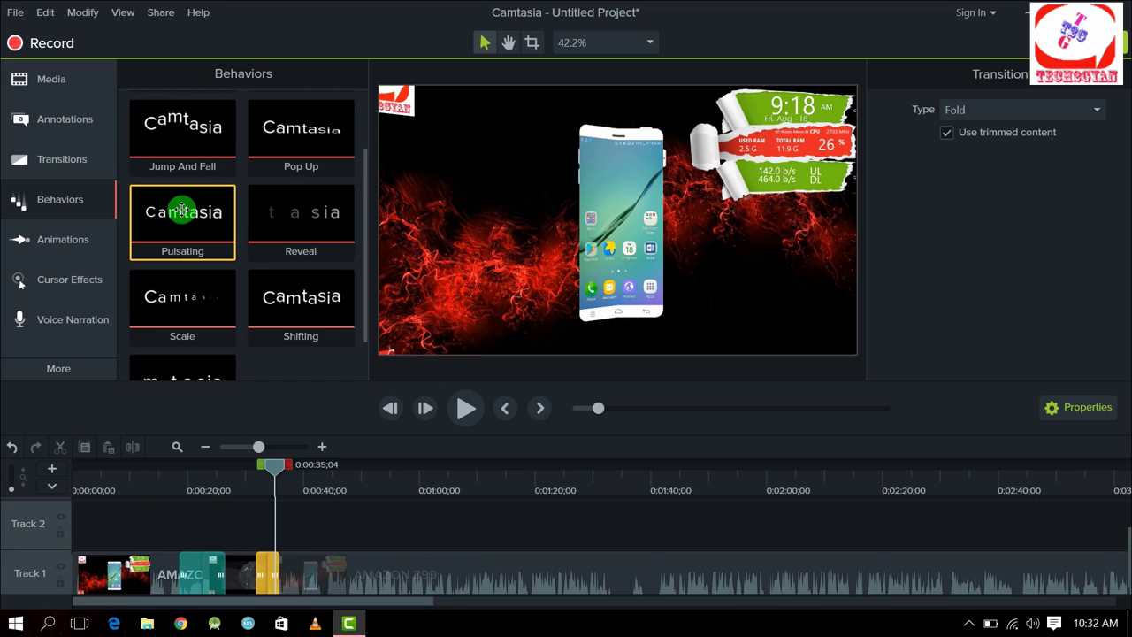
pyautogui.moveTo(182, 212); pyautogui.dragTo(304, 565)
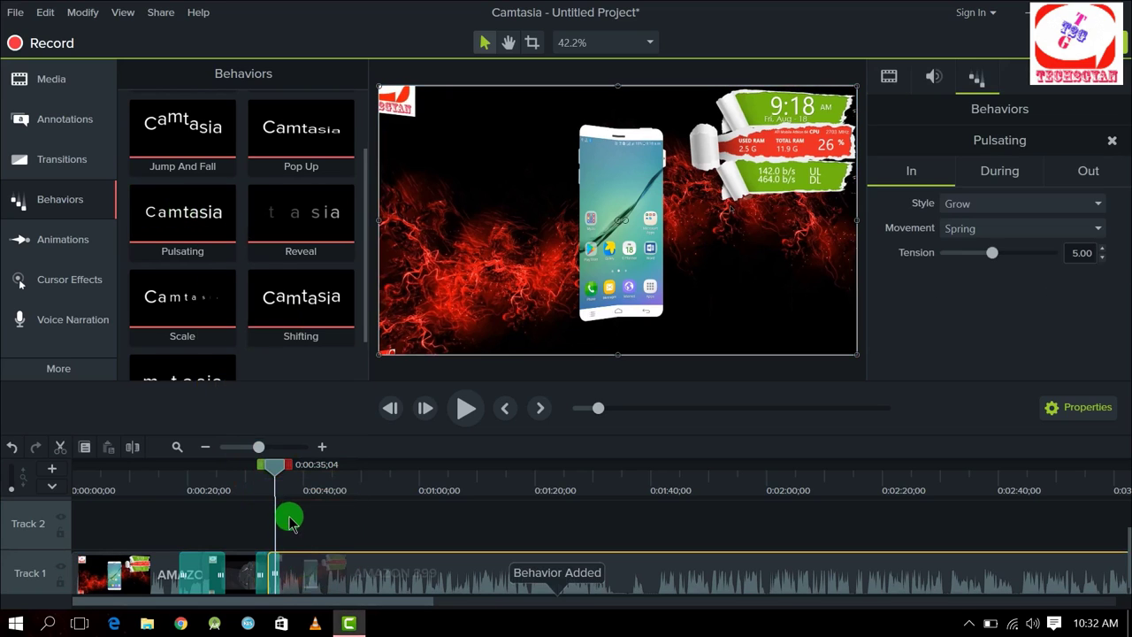
pyautogui.moveTo(277, 469); pyautogui.dragTo(262, 468)
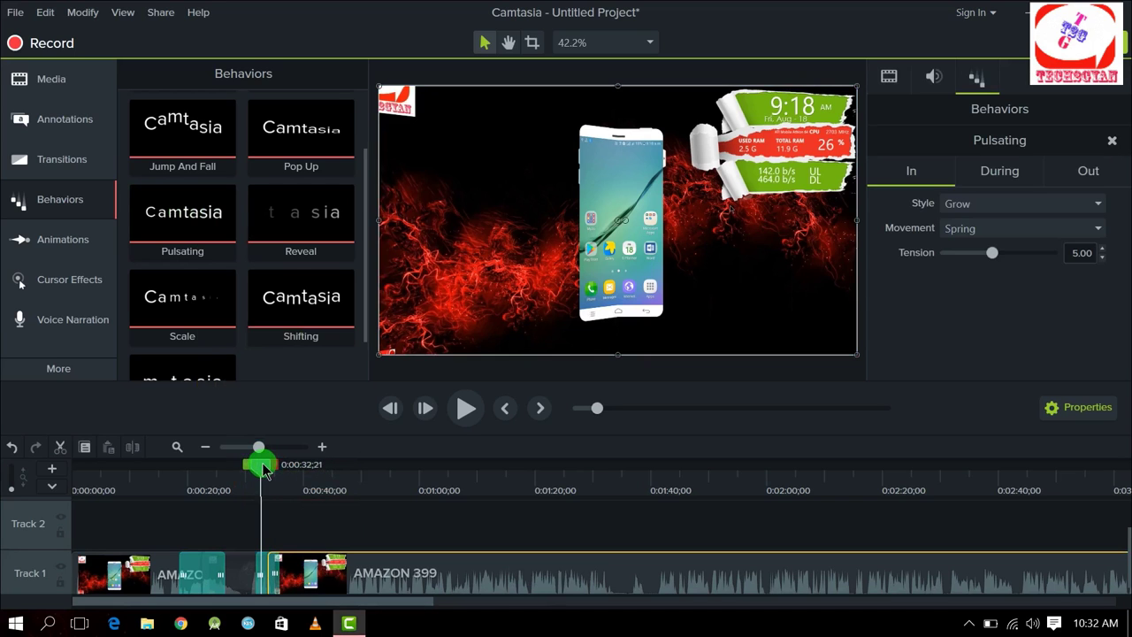
pyautogui.click(461, 414)
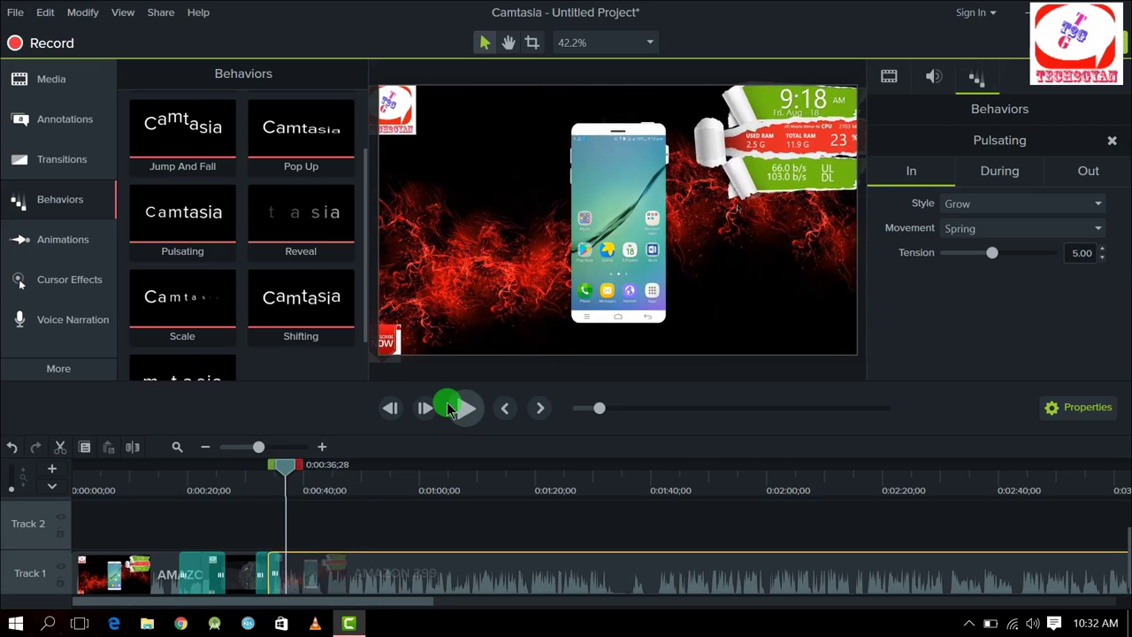
# Step: Continue playing the last AMAZON 399 clip in short stretches up to 0:00:44;26 to examine the Pulsating effect
pyautogui.click(202, 203)
pyautogui.moveTo(206, 202); pyautogui.dragTo(747, 183)
pyautogui.click(463, 412)
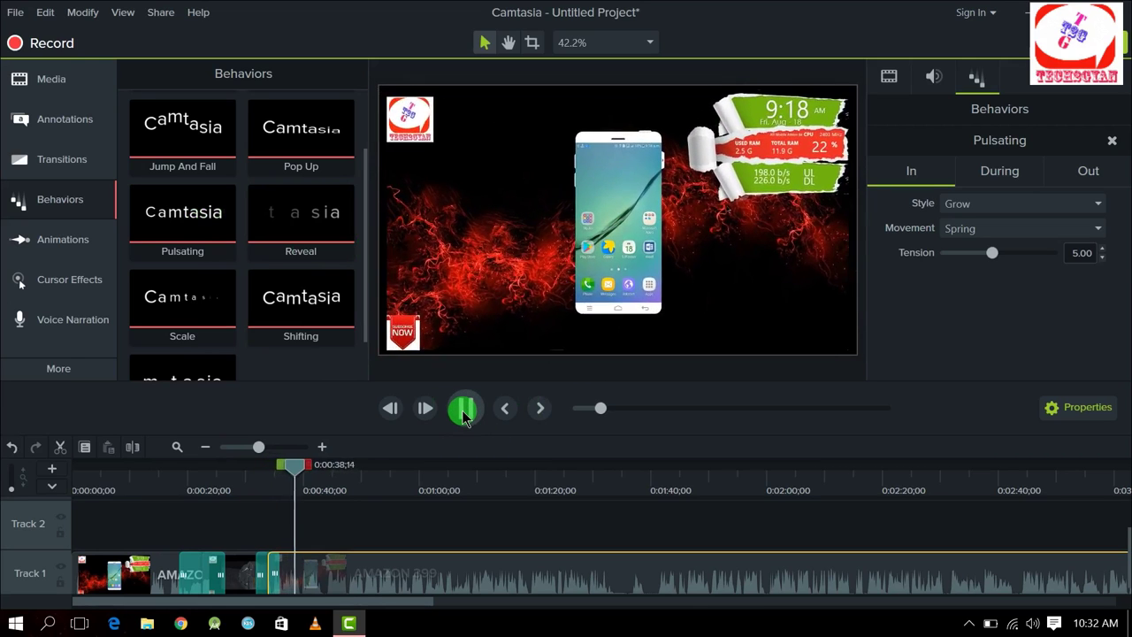
pyautogui.click(463, 412)
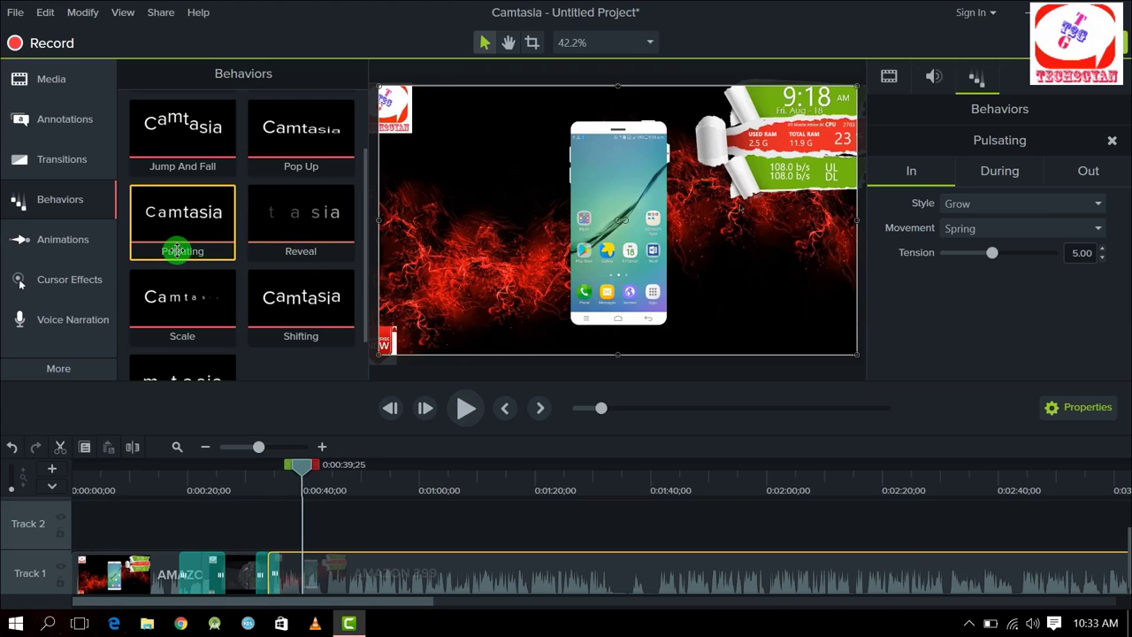
pyautogui.click(463, 413)
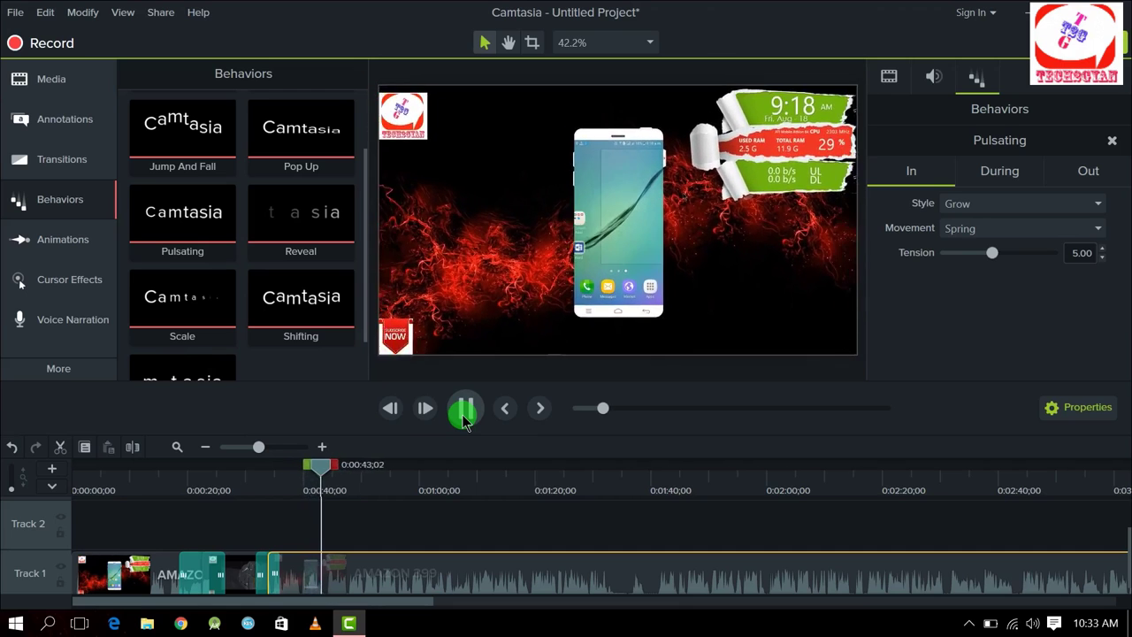
pyautogui.click(463, 412)
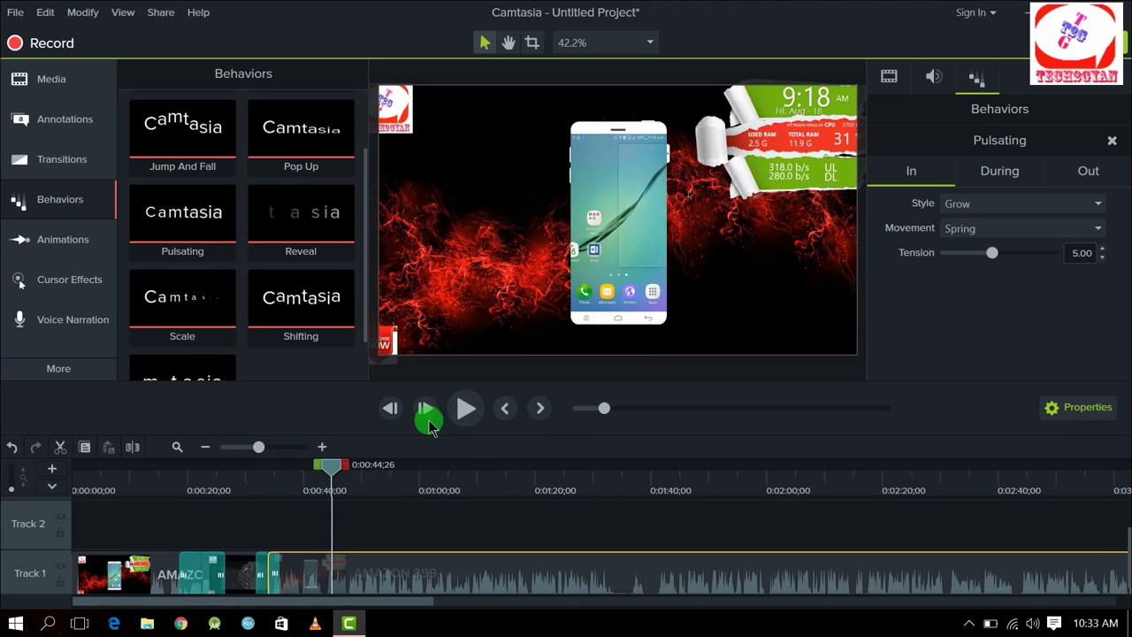
# Step: Add a Zoom-n-Pan animation at 0:00:44;26 on the last AMAZON 399 clip, framing the phone at about 129% zoom
pyautogui.click(76, 243)
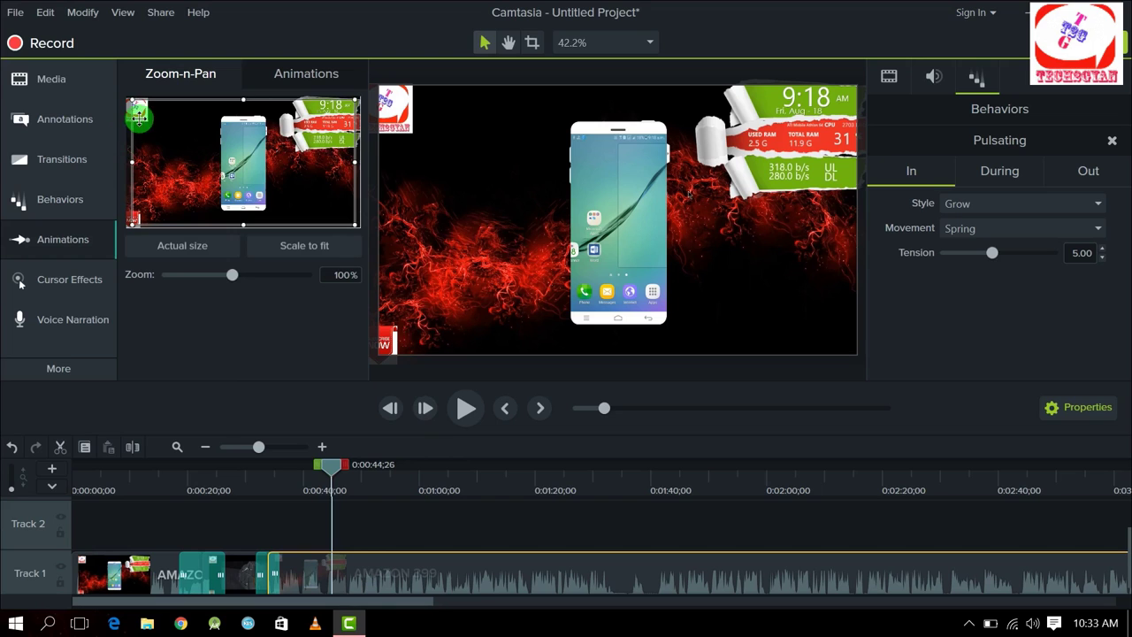
pyautogui.moveTo(131, 99); pyautogui.dragTo(171, 113)
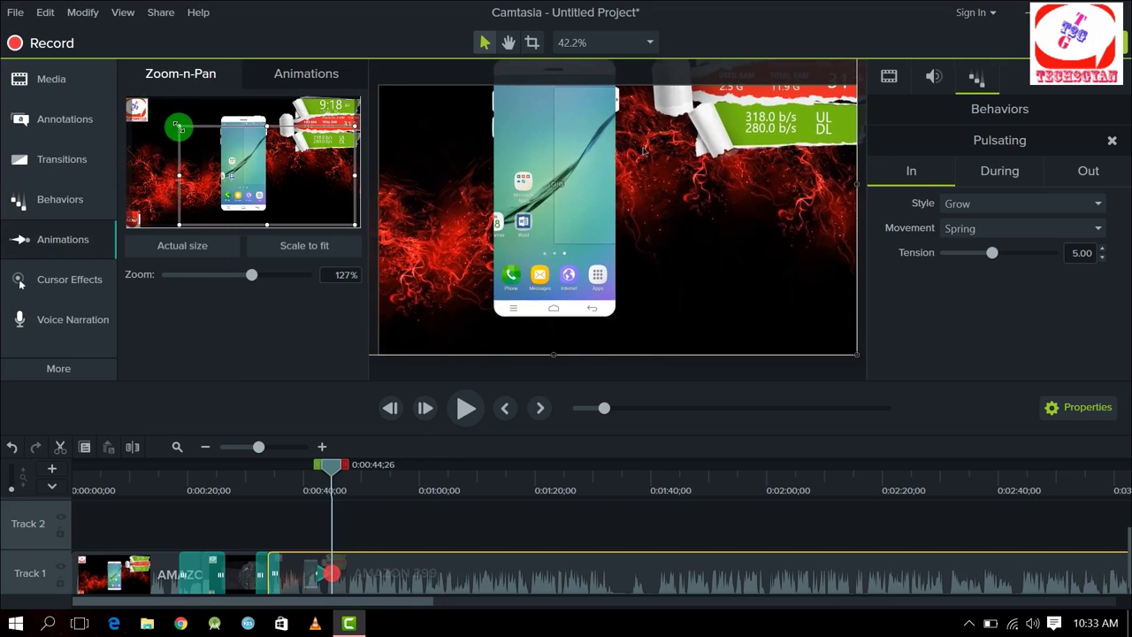
pyautogui.moveTo(260, 161); pyautogui.dragTo(260, 164)
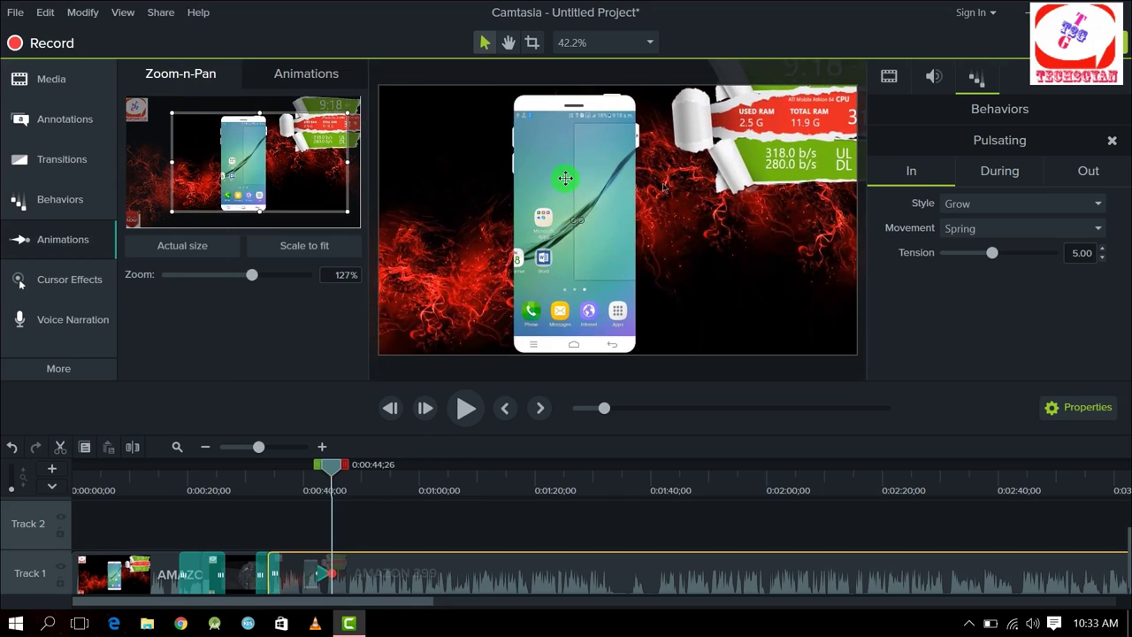
pyautogui.moveTo(346, 212)
pyautogui.mouseDown()
pyautogui.moveTo(306, 215)
pyautogui.moveTo(330, 223)
pyautogui.mouseUp()
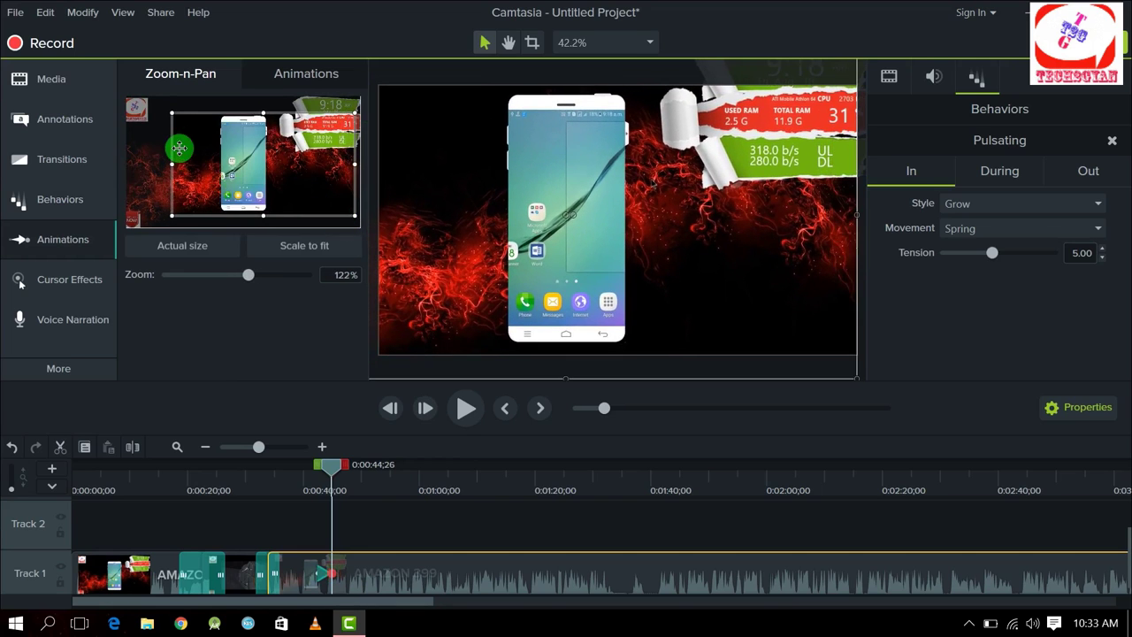
pyautogui.moveTo(172, 116); pyautogui.dragTo(157, 119)
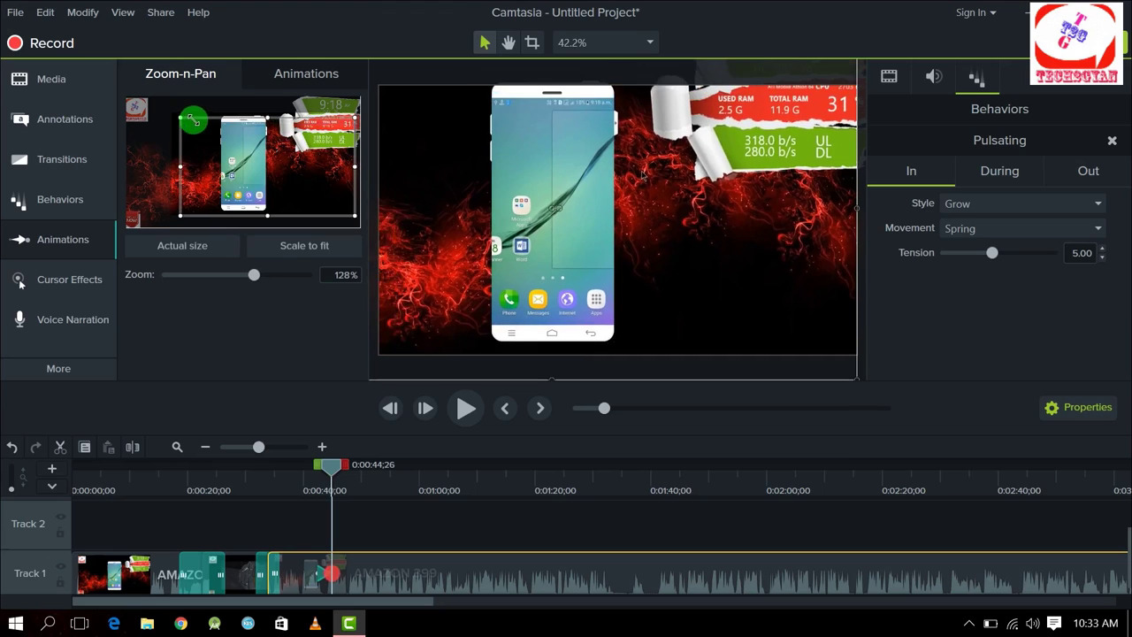
pyautogui.moveTo(442, 154); pyautogui.dragTo(463, 169)
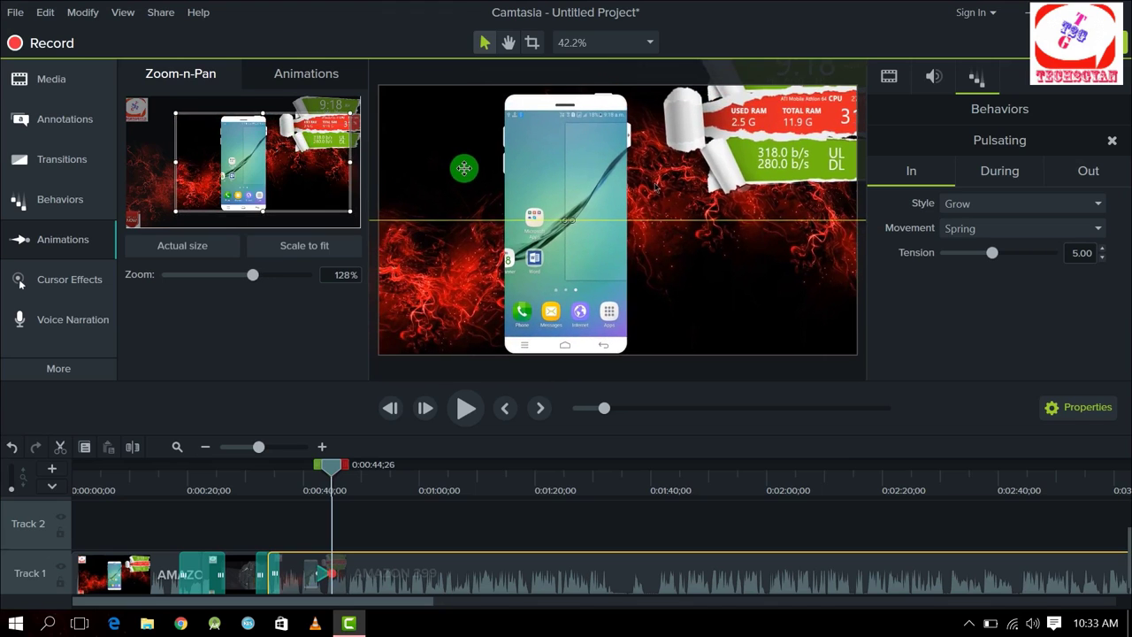
pyautogui.moveTo(464, 168); pyautogui.dragTo(465, 168)
pyautogui.moveTo(347, 162)
pyautogui.mouseDown()
pyautogui.moveTo(271, 160)
pyautogui.moveTo(349, 164)
pyautogui.mouseUp()
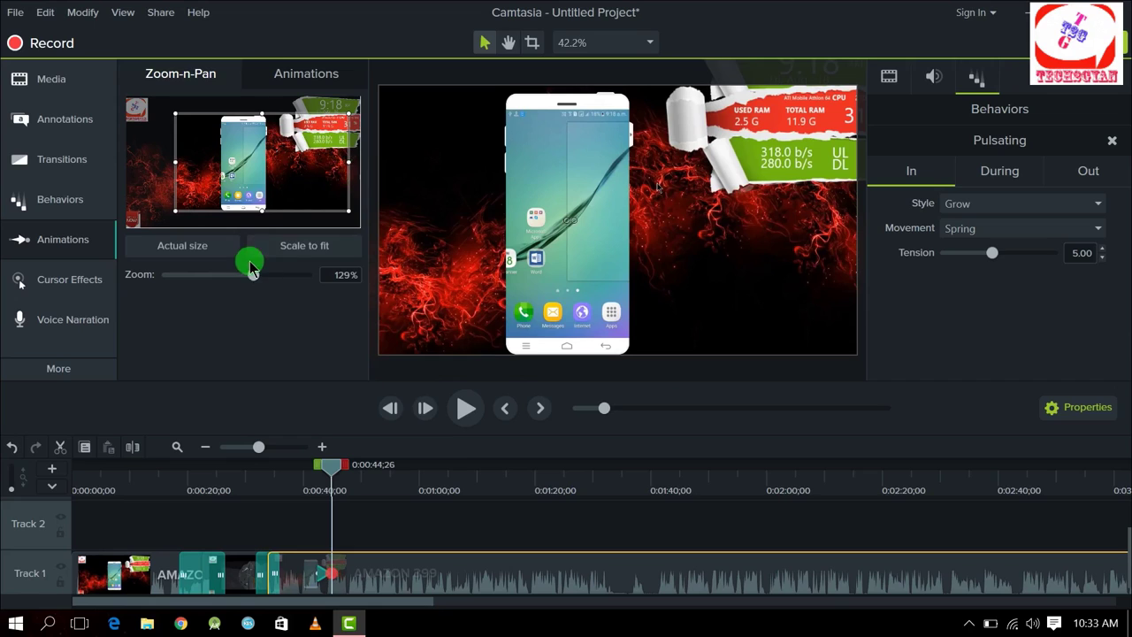
# Step: Look over the available cursor effects and the voice narration recording options
pyautogui.click(73, 295)
pyautogui.moveTo(179, 171); pyautogui.dragTo(523, 313)
pyautogui.moveTo(421, 284); pyautogui.dragTo(512, 257)
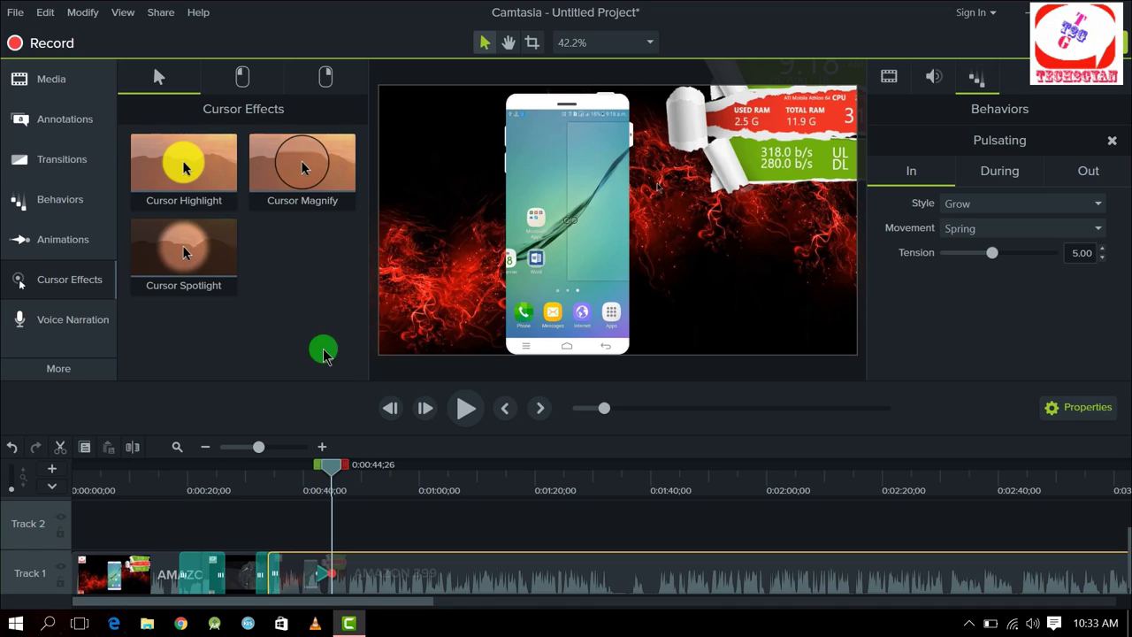
pyautogui.click(74, 329)
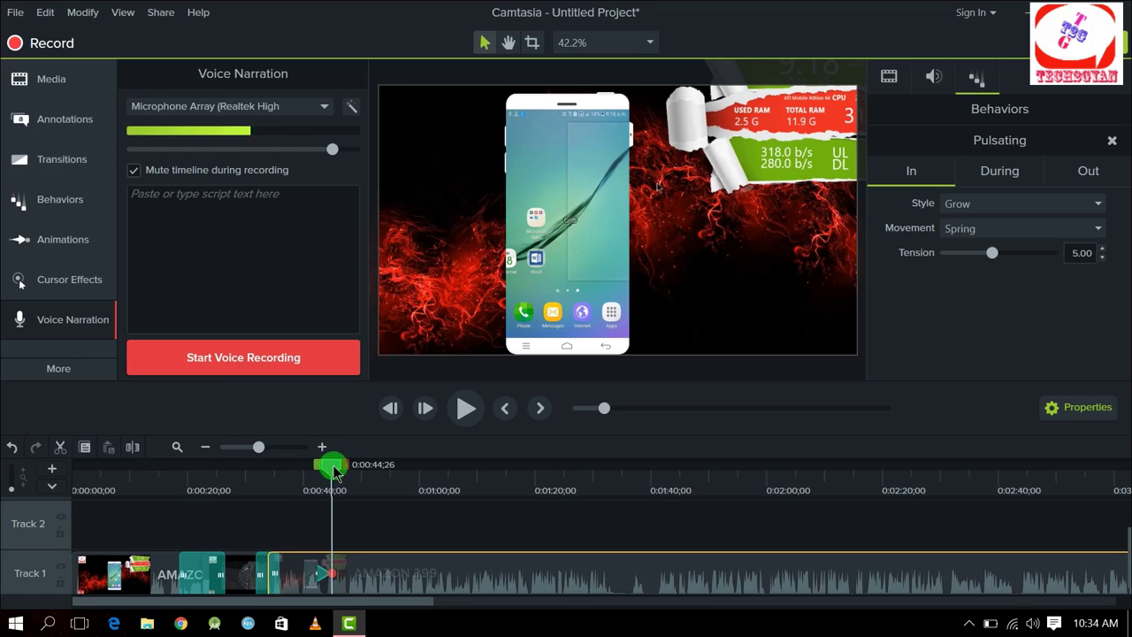
# Step: Place VTS_01_1.mp3 from the media bin at the start of a new Track 3
pyautogui.click(25, 78)
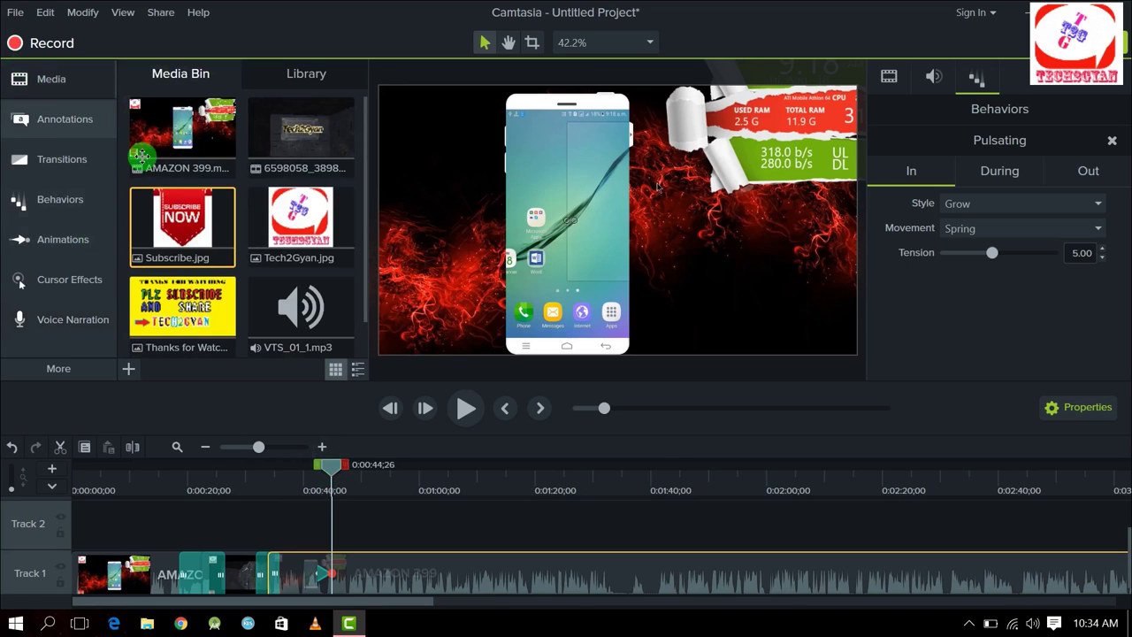
pyautogui.moveTo(292, 309); pyautogui.dragTo(68, 522)
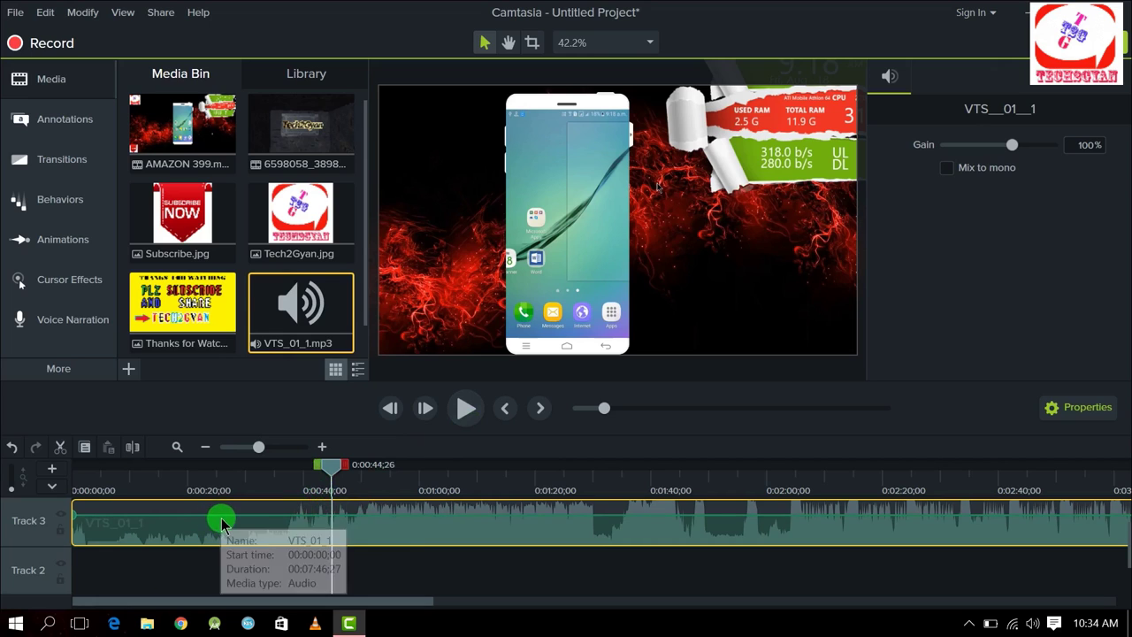
# Step: Lower the VTS_01_1 clip's audio level on Track 3 to near the bottom of the clip, playing it back to check
pyautogui.moveTo(224, 515)
pyautogui.mouseDown()
pyautogui.moveTo(223, 546)
pyautogui.moveTo(235, 521)
pyautogui.mouseUp()
pyautogui.click(453, 415)
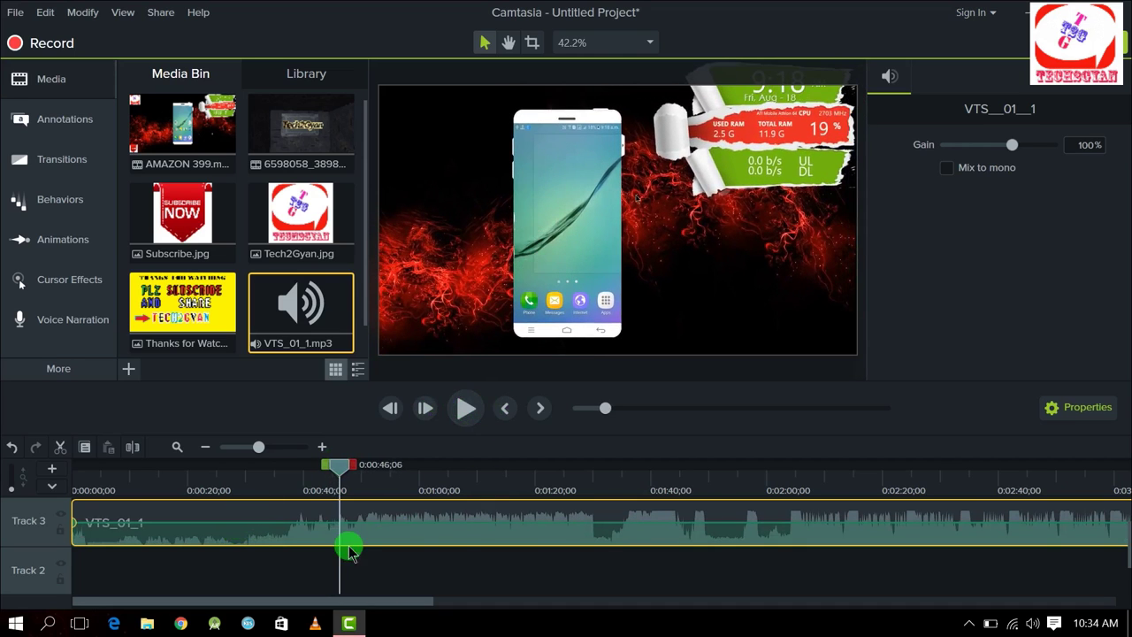
pyautogui.moveTo(323, 523); pyautogui.dragTo(328, 541)
pyautogui.click(464, 408)
pyautogui.click(463, 409)
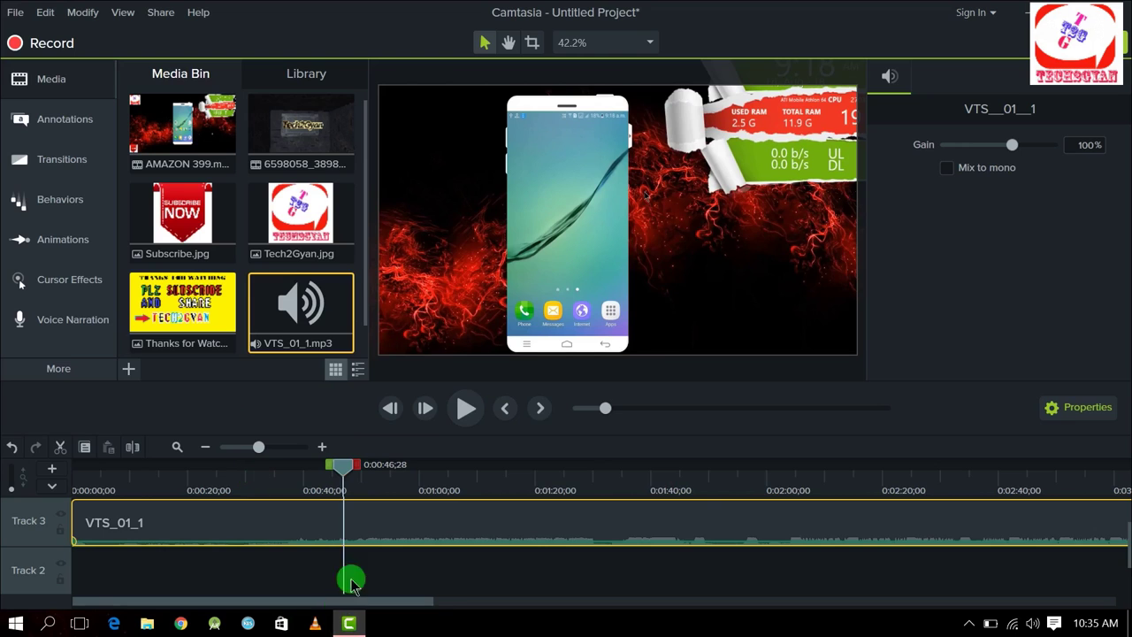
# Step: Split the VTS_01_1 audio on Track 3 at 0:01:02;15 and at 0:01:15;10
pyautogui.moveTo(345, 465); pyautogui.dragTo(430, 504)
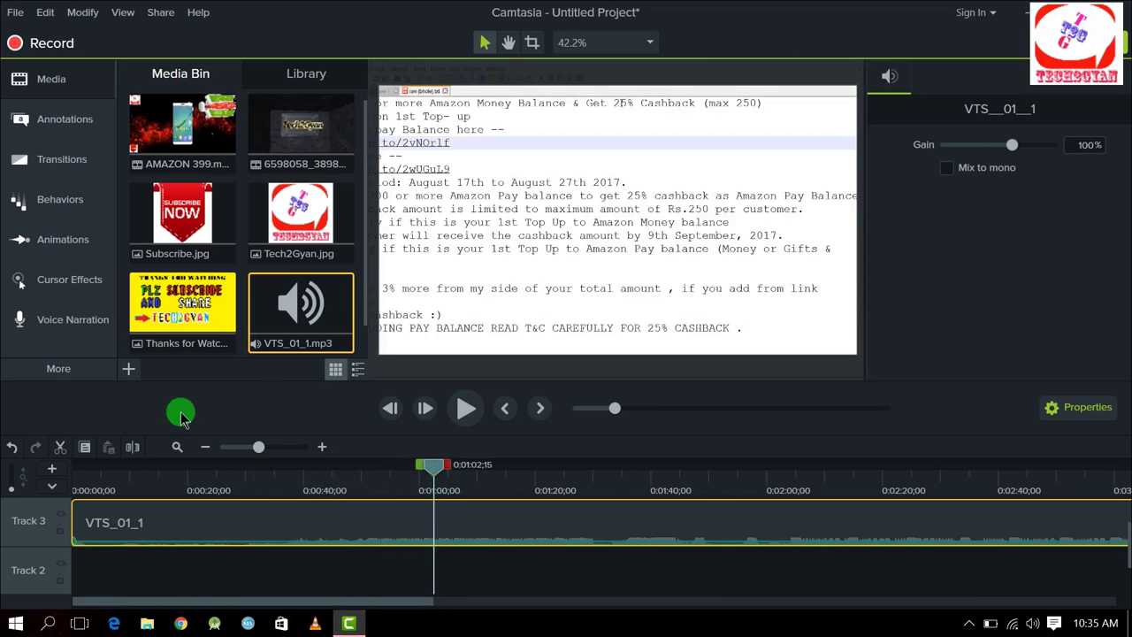
pyautogui.click(132, 447)
pyautogui.moveTo(435, 467); pyautogui.dragTo(508, 467)
pyautogui.click(466, 520)
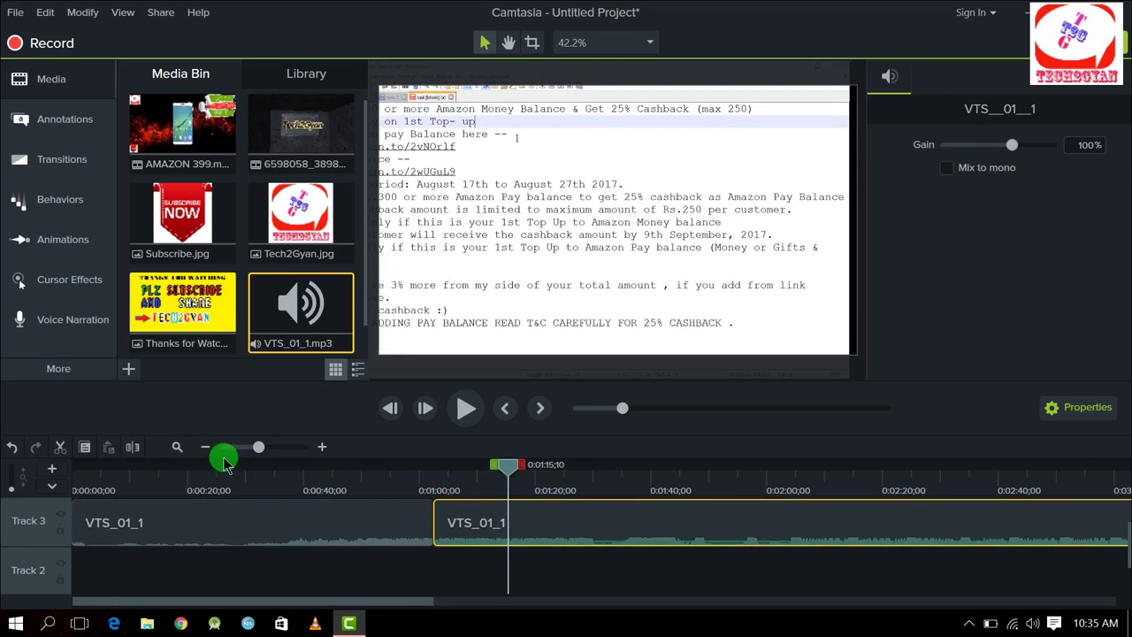
pyautogui.click(133, 446)
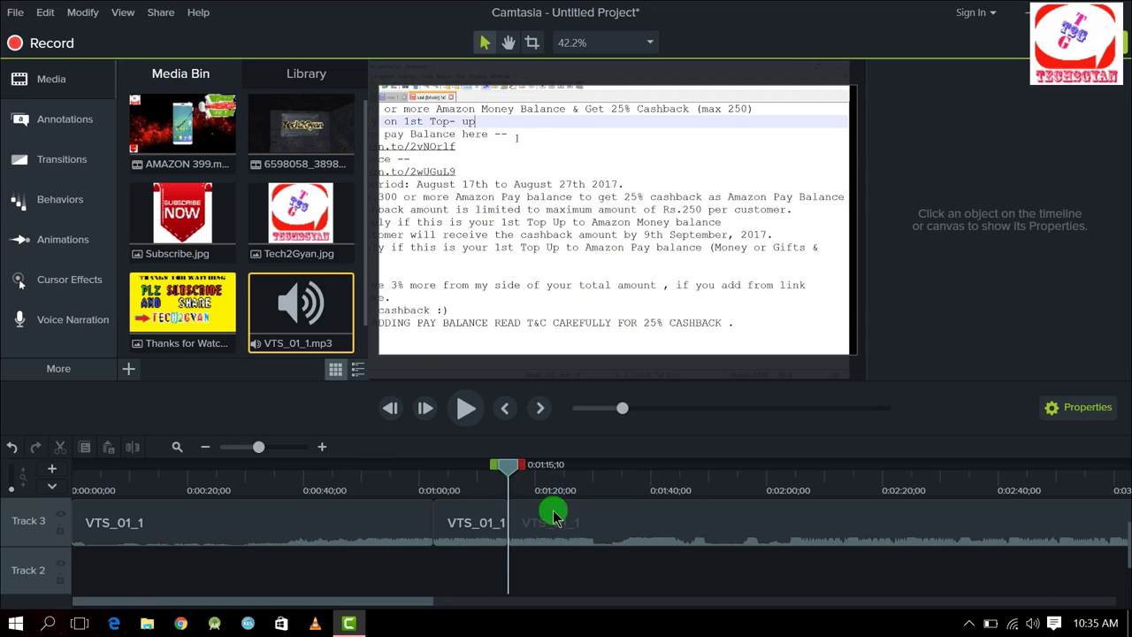
# Step: Raise the audio level of the middle VTS_01_1 segment and play it back from 0:00:59;20
pyautogui.click(470, 531)
pyautogui.moveTo(467, 538); pyautogui.dragTo(470, 529)
pyautogui.moveTo(510, 467); pyautogui.dragTo(421, 467)
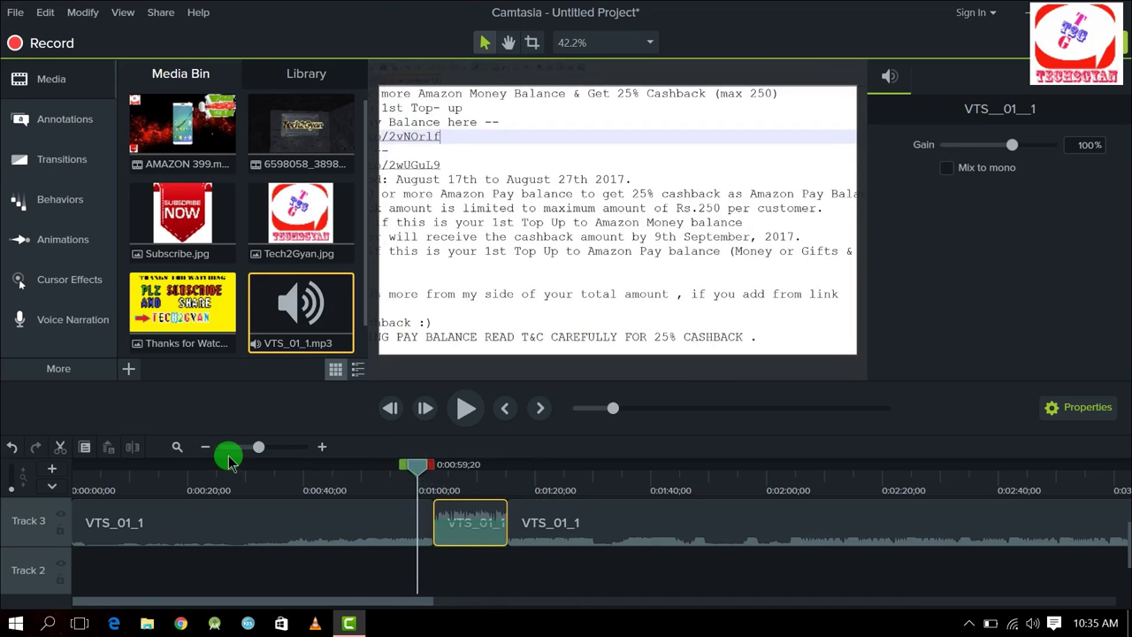
pyautogui.click(466, 408)
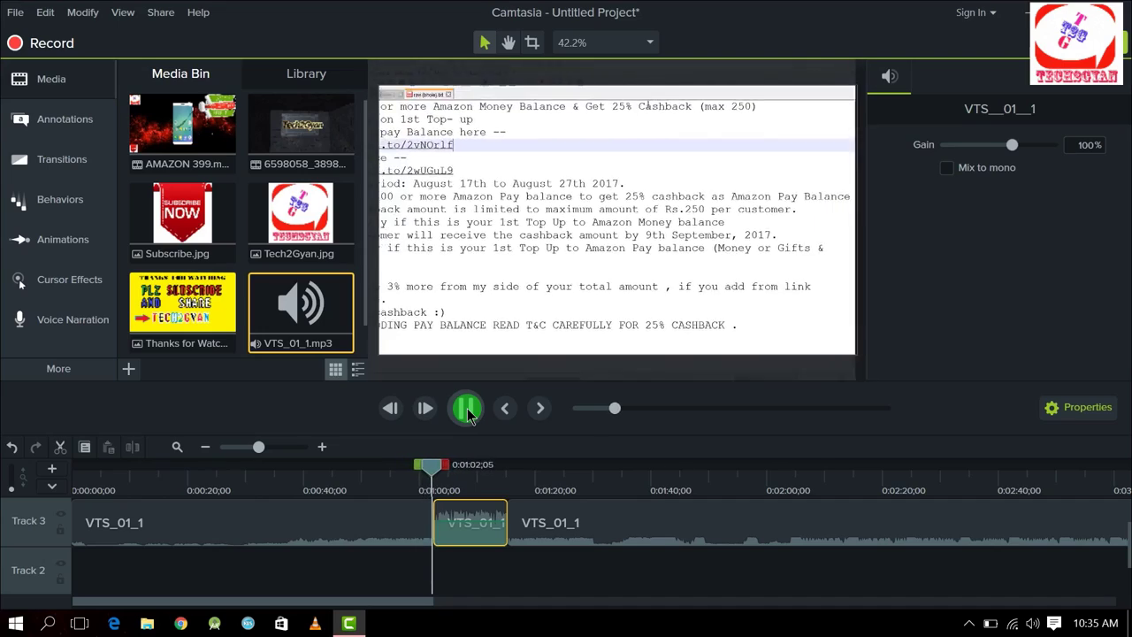
pyautogui.click(468, 412)
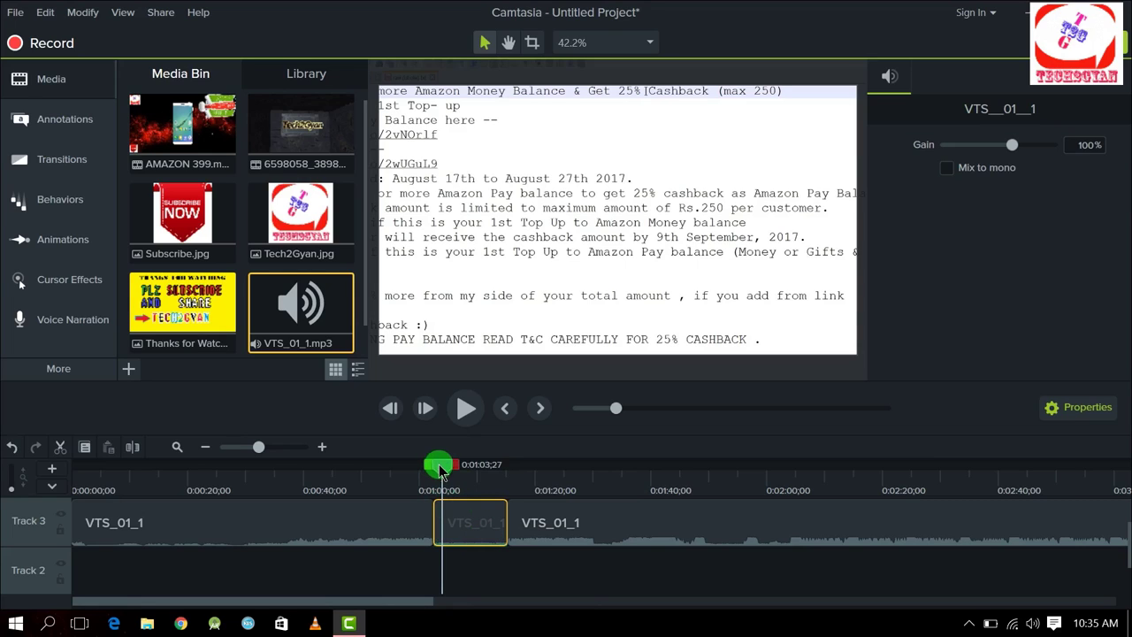
# Step: Try selecting a time range on the timeline before the middle VTS_01_1 segment, adjusting its start and clearing it
pyautogui.moveTo(439, 471)
pyautogui.mouseDown()
pyautogui.moveTo(337, 475)
pyautogui.moveTo(437, 470)
pyautogui.mouseUp()
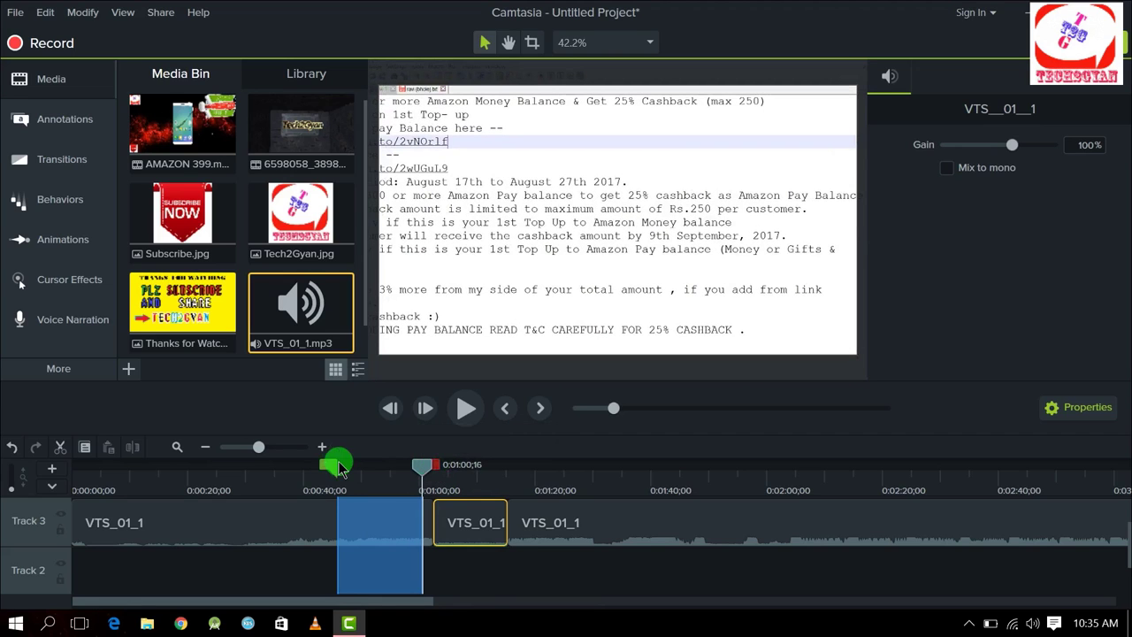
pyautogui.moveTo(345, 470); pyautogui.dragTo(376, 473)
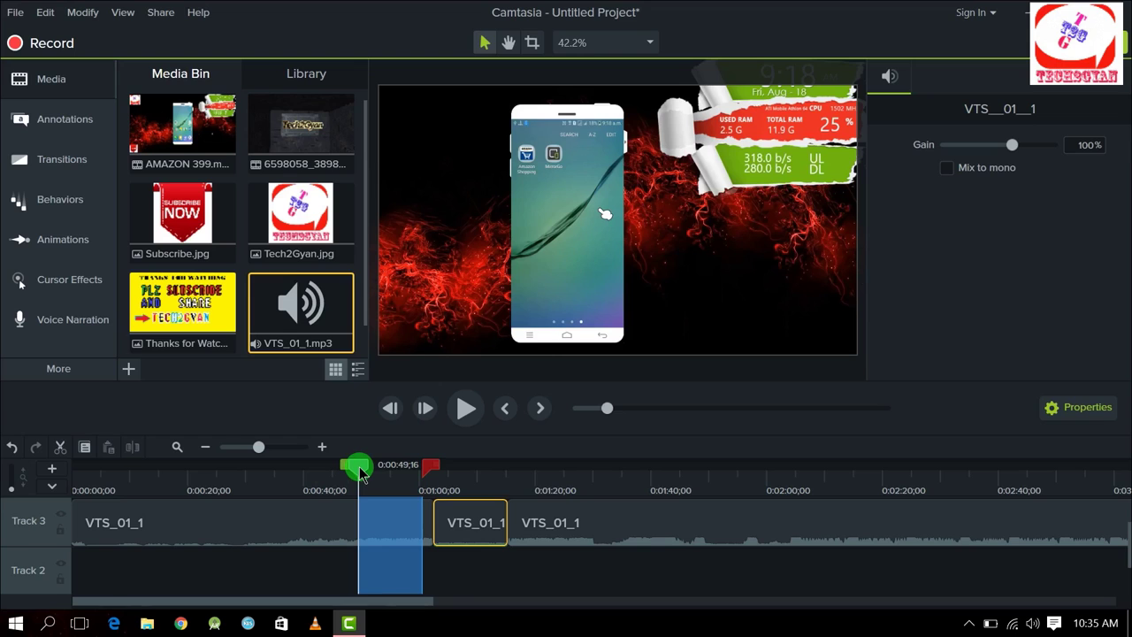
pyautogui.click(360, 473)
pyautogui.moveTo(358, 473); pyautogui.dragTo(382, 471)
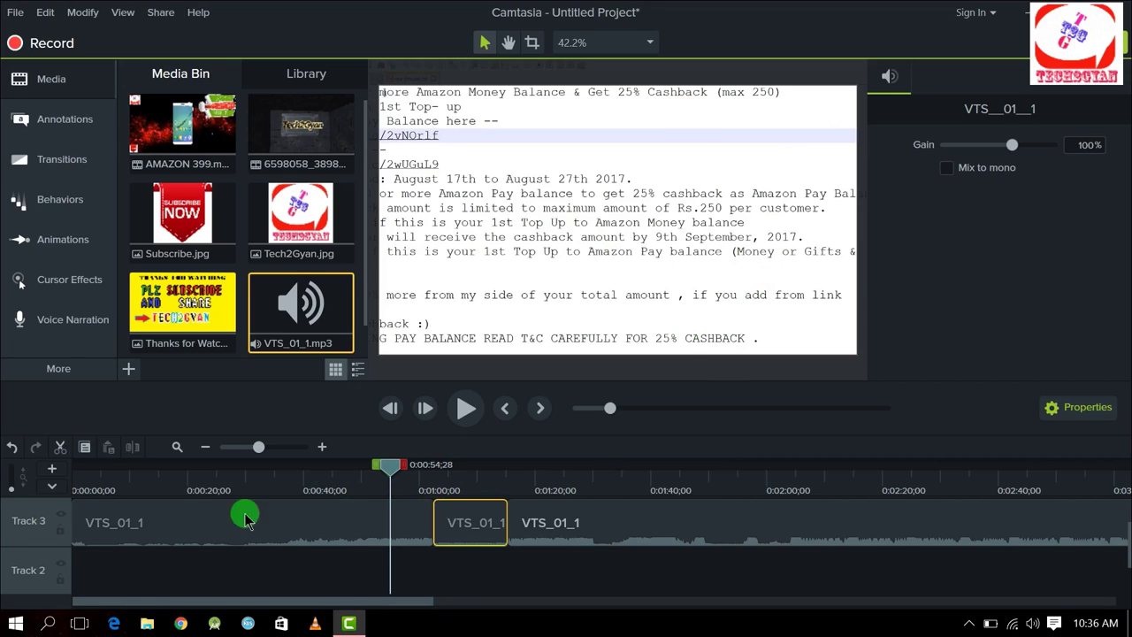
# Step: Try hiding and locking Track 3 while playing from 0:00:06;29, and restore the track's visibility and editability
pyautogui.click(62, 516)
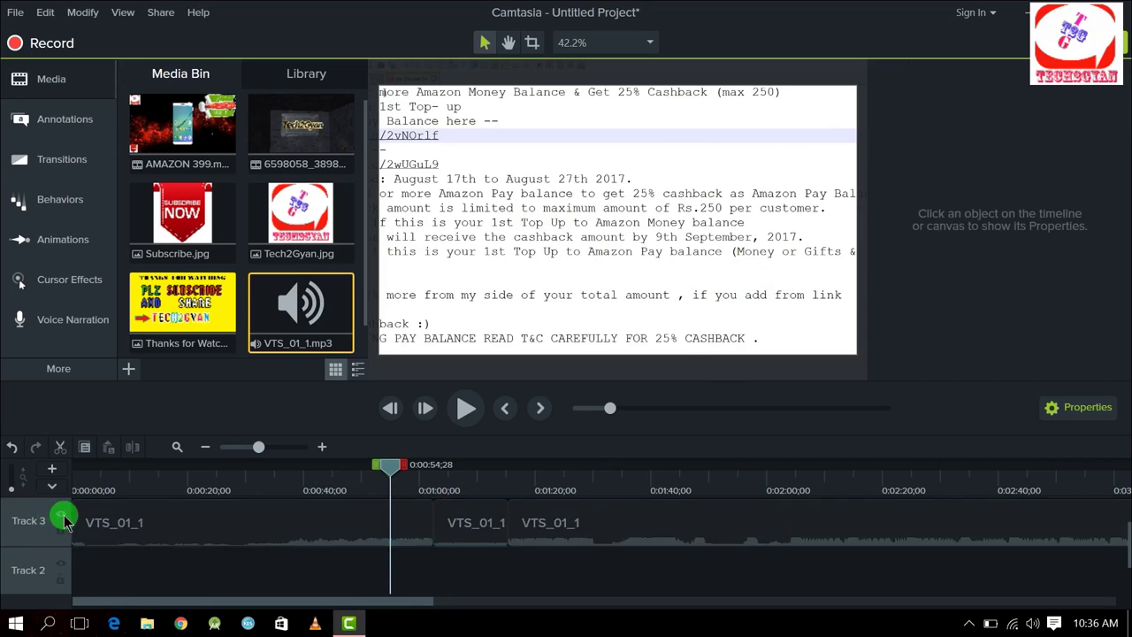
pyautogui.click(60, 531)
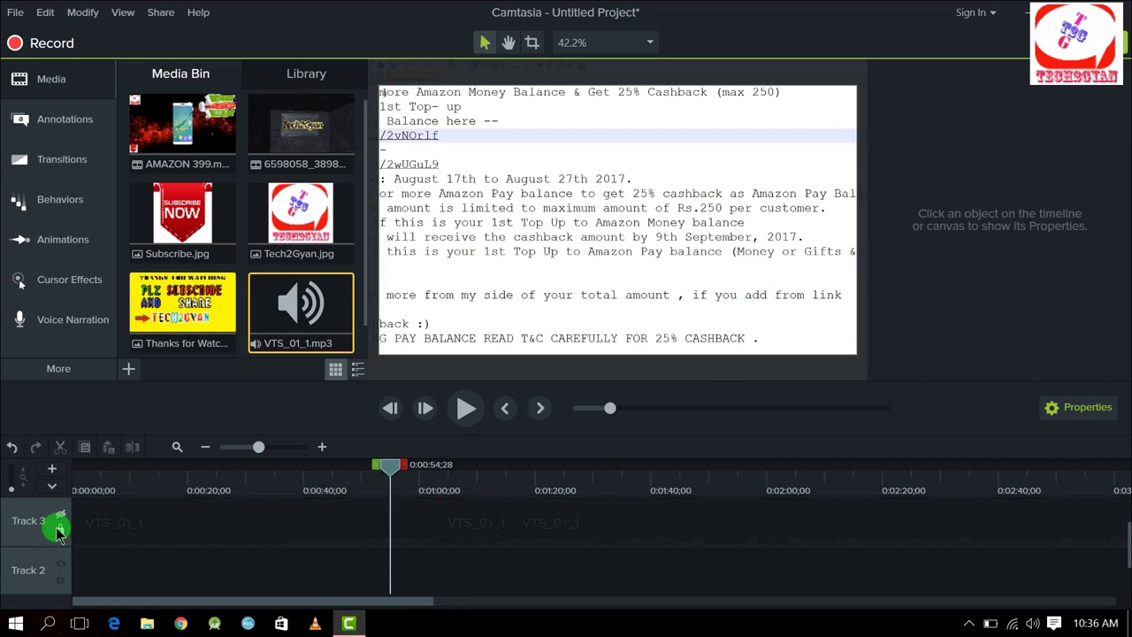
pyautogui.moveTo(390, 465); pyautogui.dragTo(111, 511)
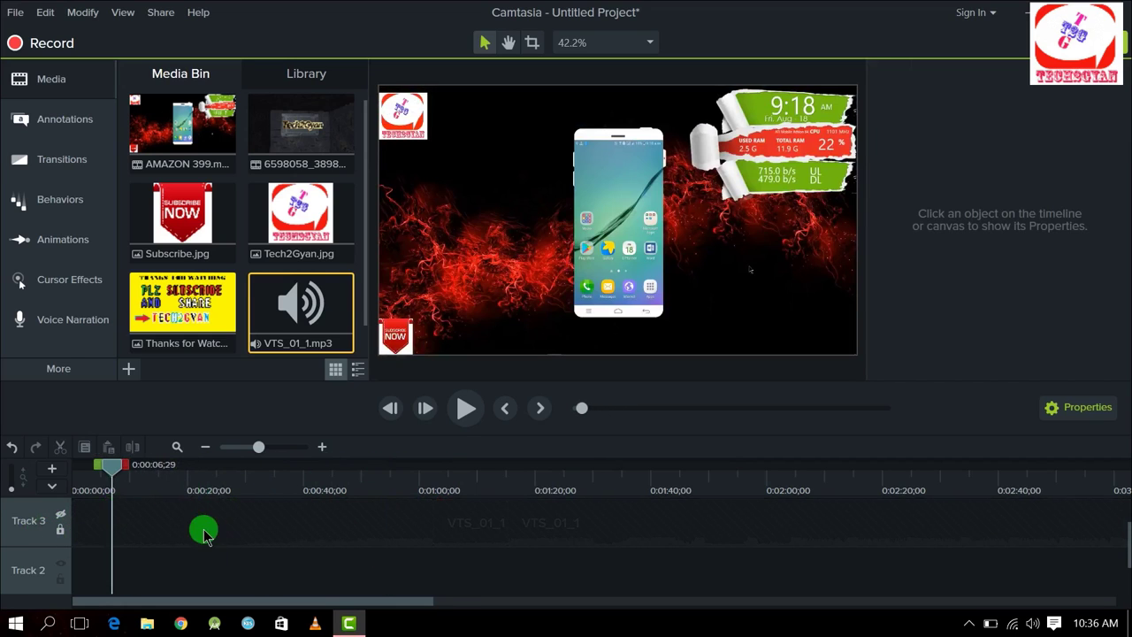
pyautogui.click(477, 417)
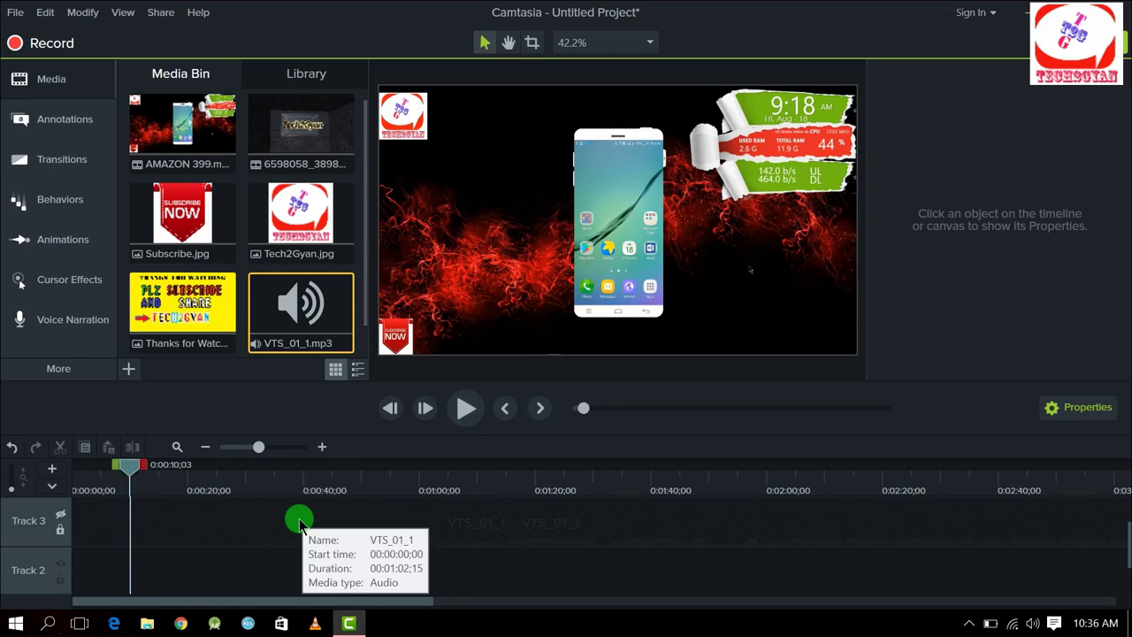
pyautogui.click(67, 516)
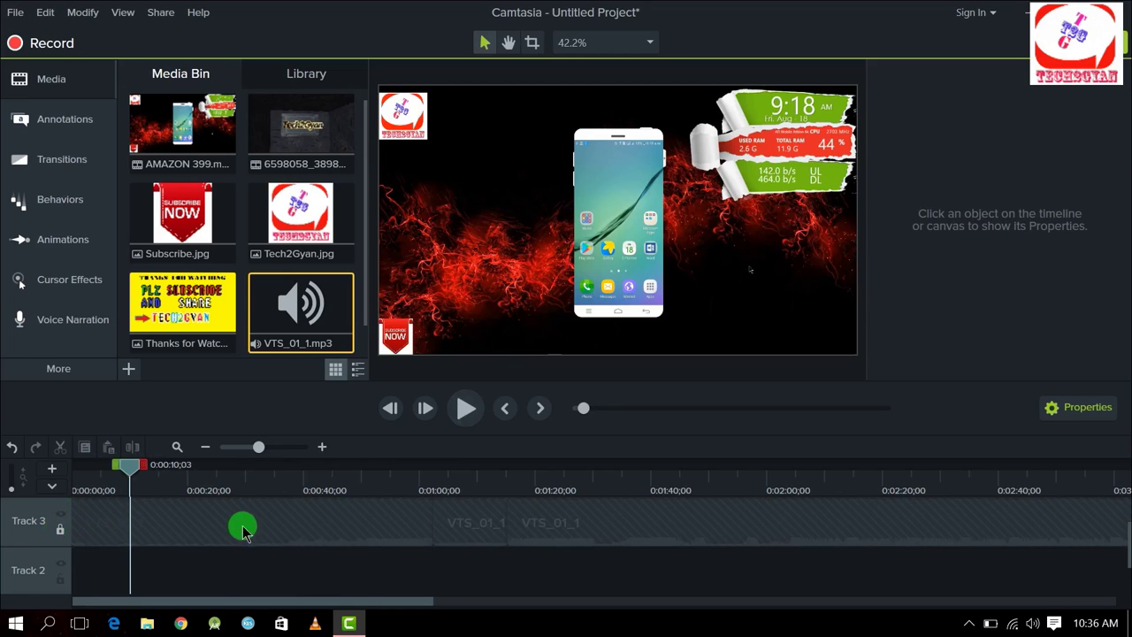
pyautogui.click(58, 530)
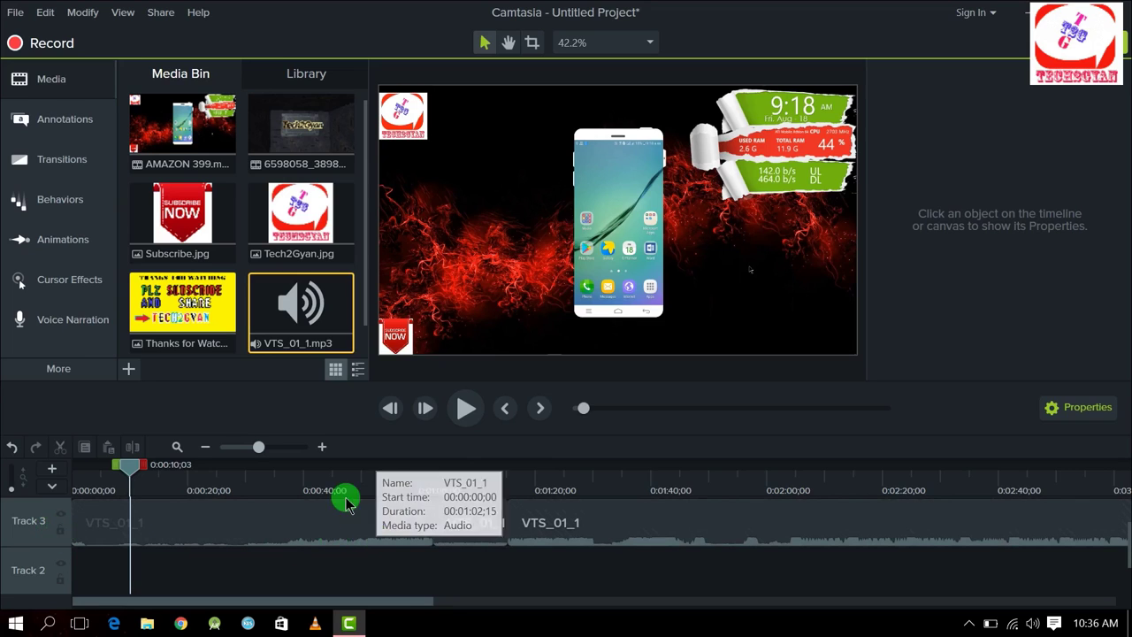
# Step: Hide Track 3 on the timeline and take a brief look at the media import choices
pyautogui.click(60, 517)
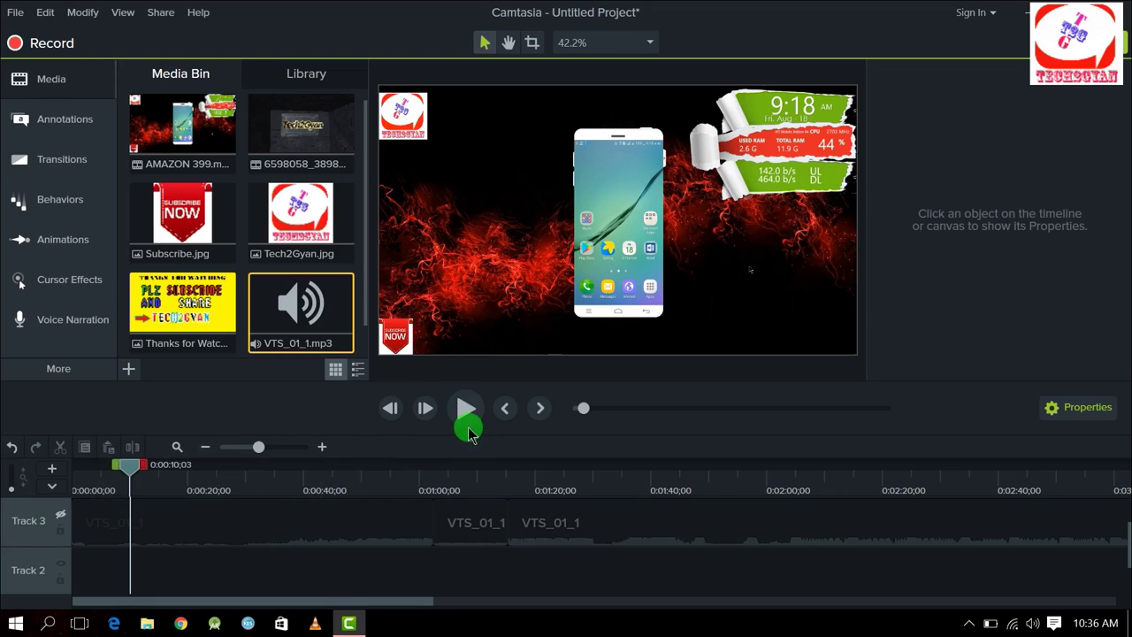
pyautogui.click(129, 371)
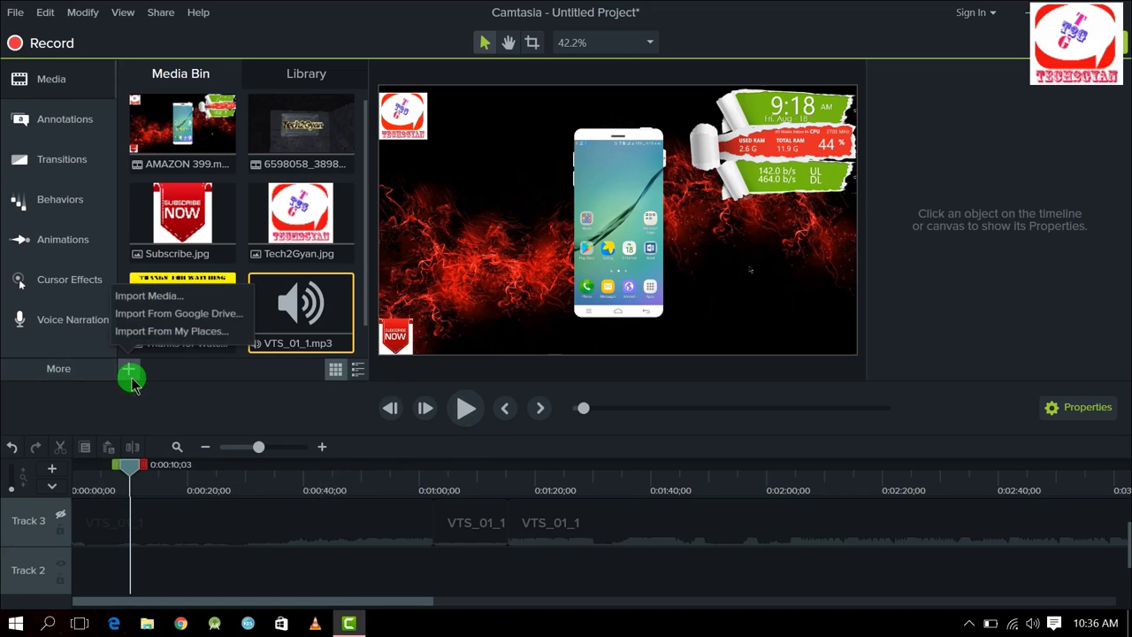
pyautogui.click(230, 402)
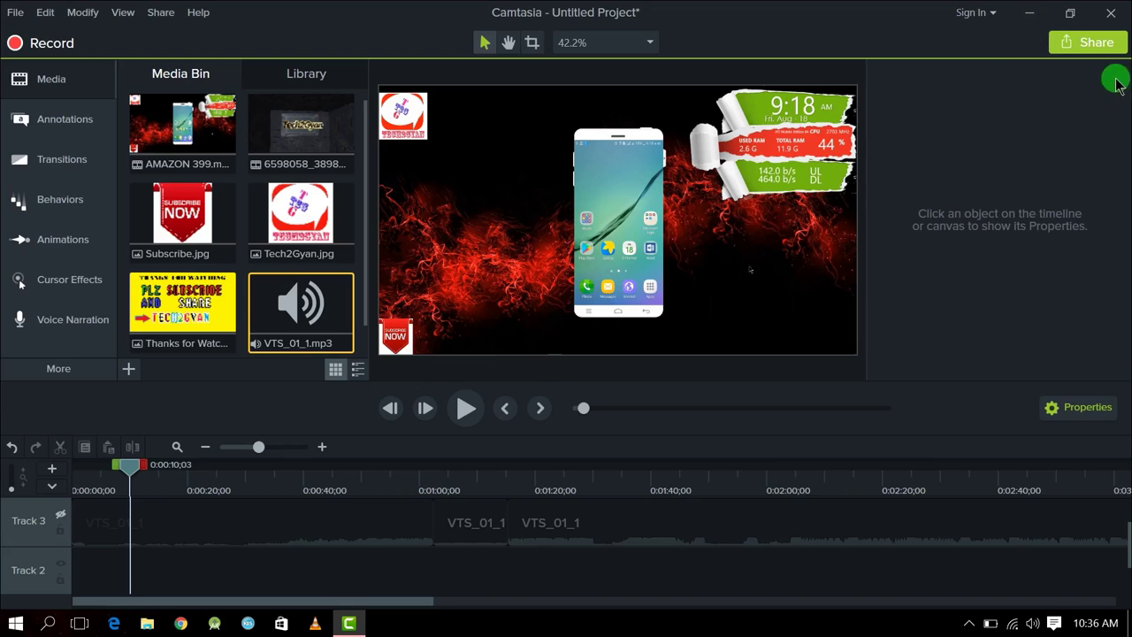
# Step: Start producing the project to a local file with Custom production settings and the MP4 - Smart Player (HTML5) format
pyautogui.click(1086, 44)
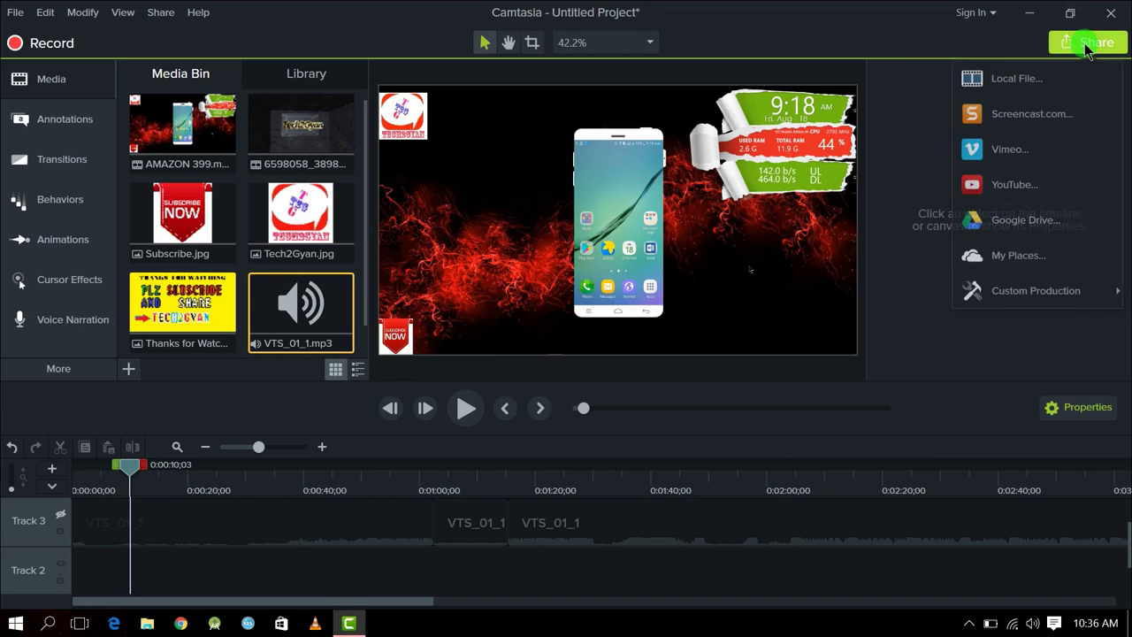
pyautogui.click(1047, 82)
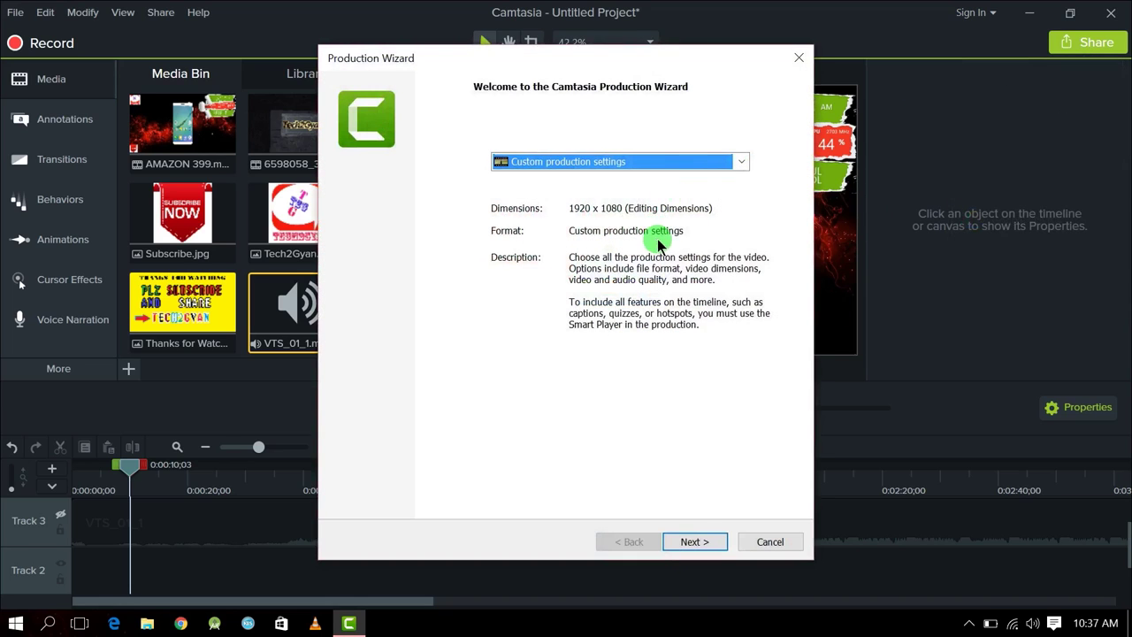
pyautogui.click(586, 160)
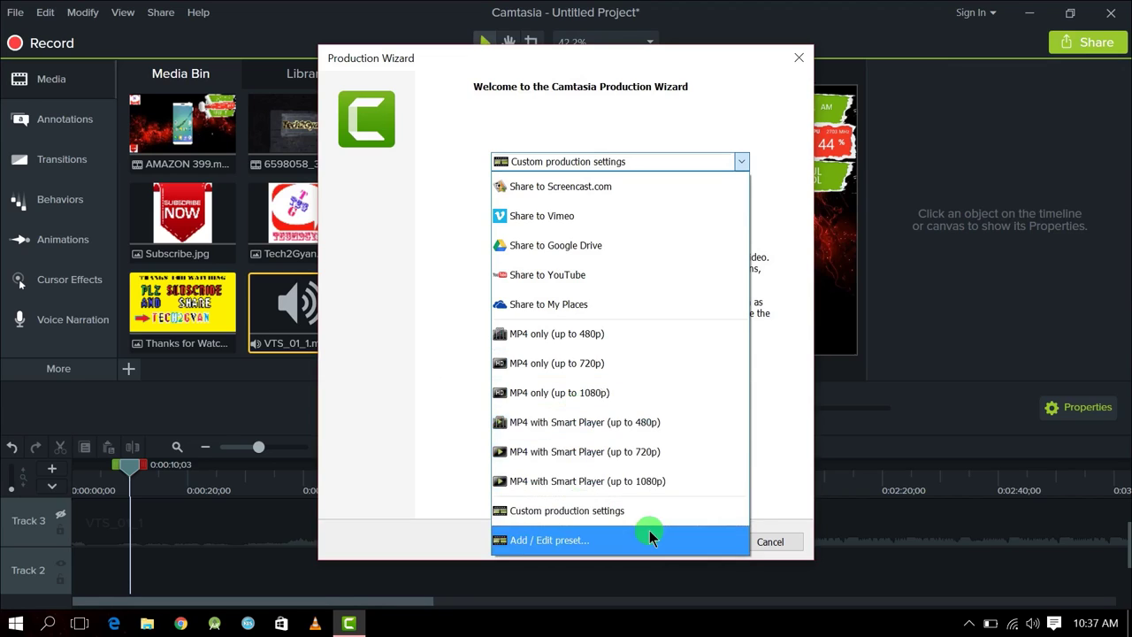
pyautogui.click(590, 513)
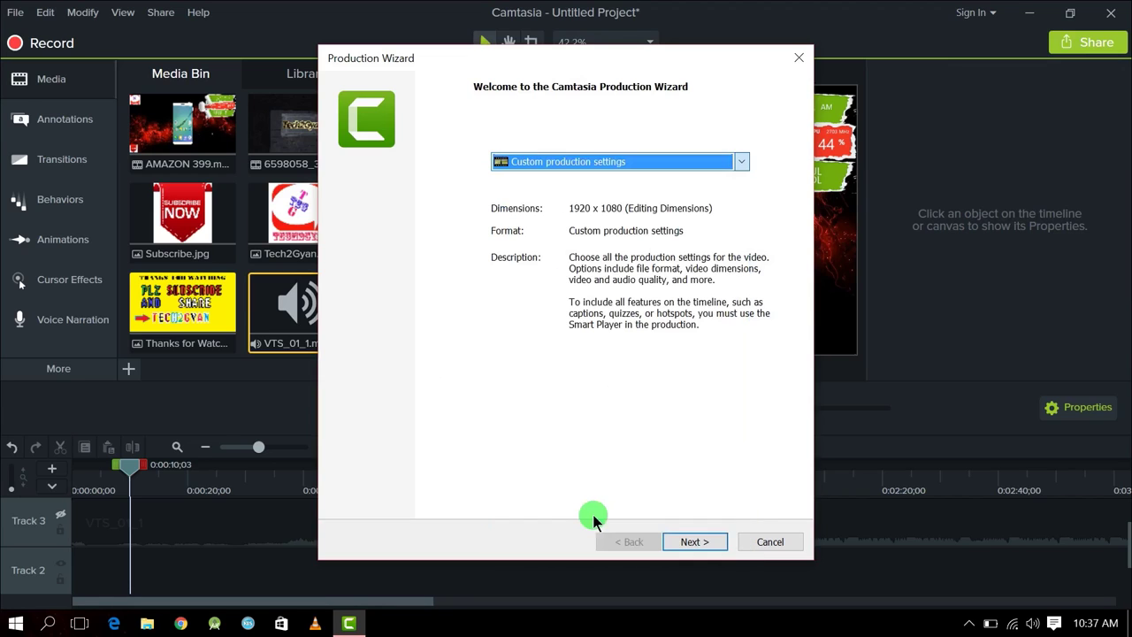
pyautogui.click(694, 542)
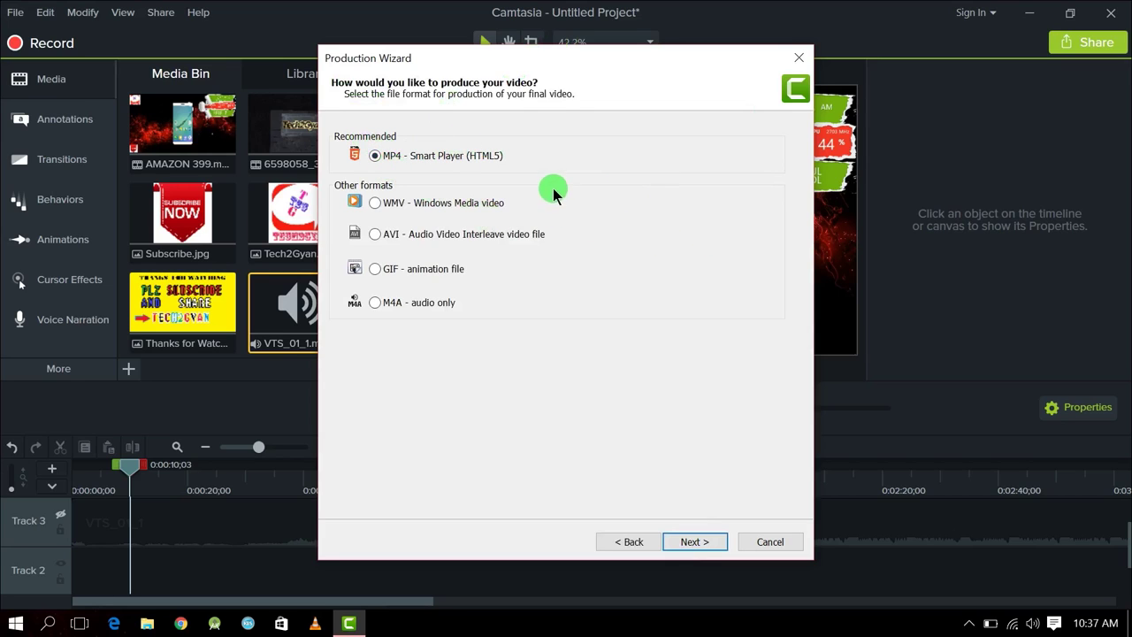
pyautogui.click(695, 541)
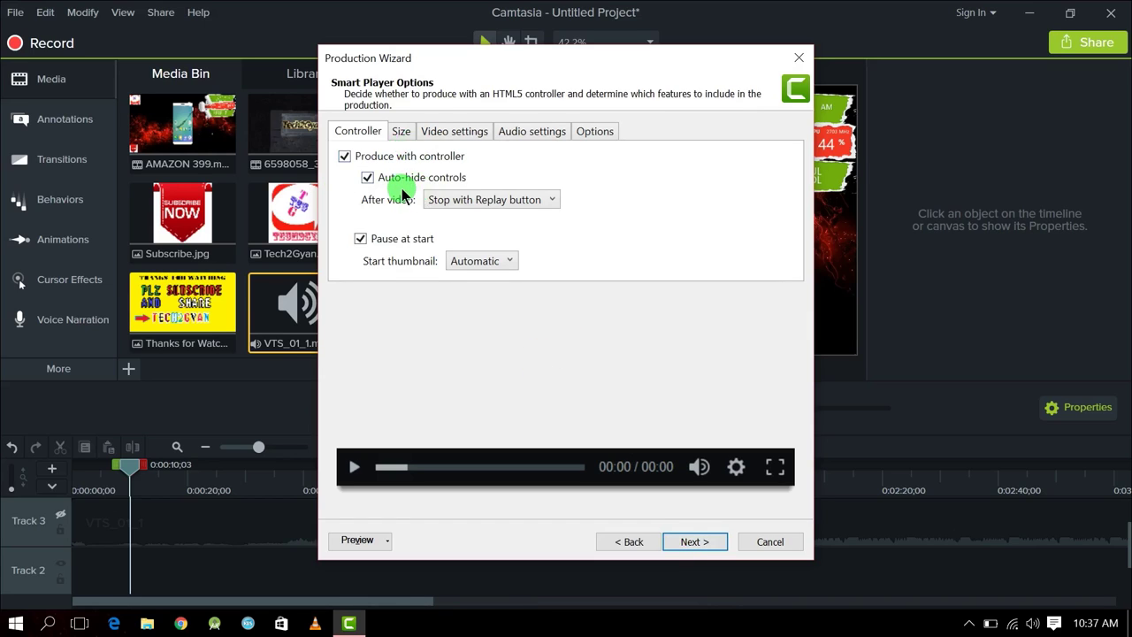
# Step: Review the Smart Player size, video, audio bit rate, caption and controller options without changing them
pyautogui.click(403, 132)
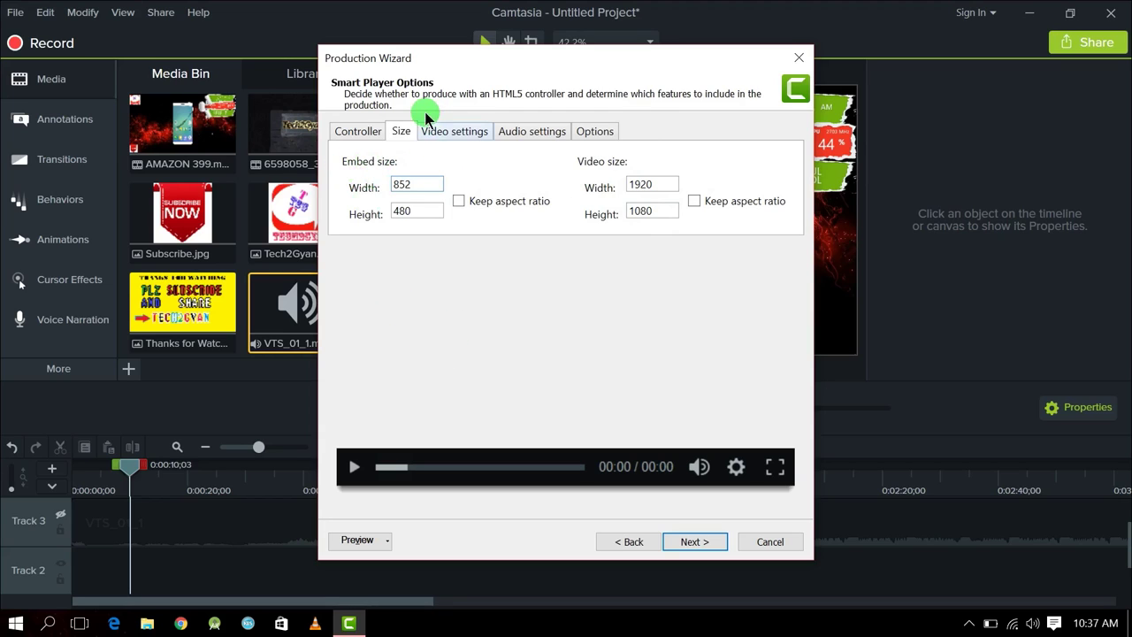
pyautogui.click(449, 137)
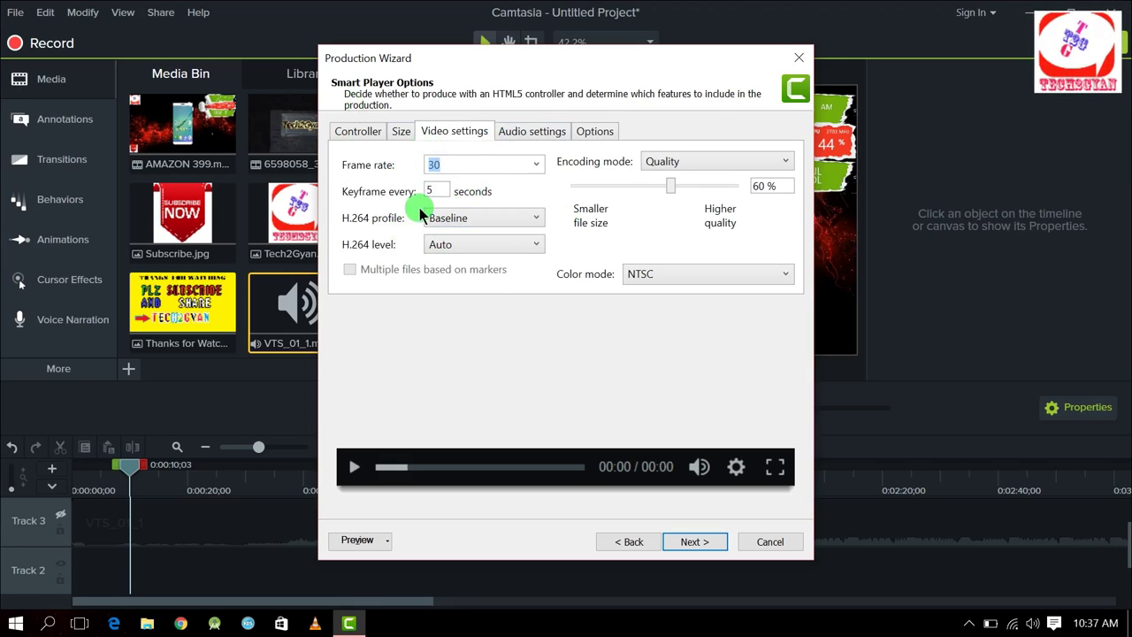
pyautogui.click(513, 132)
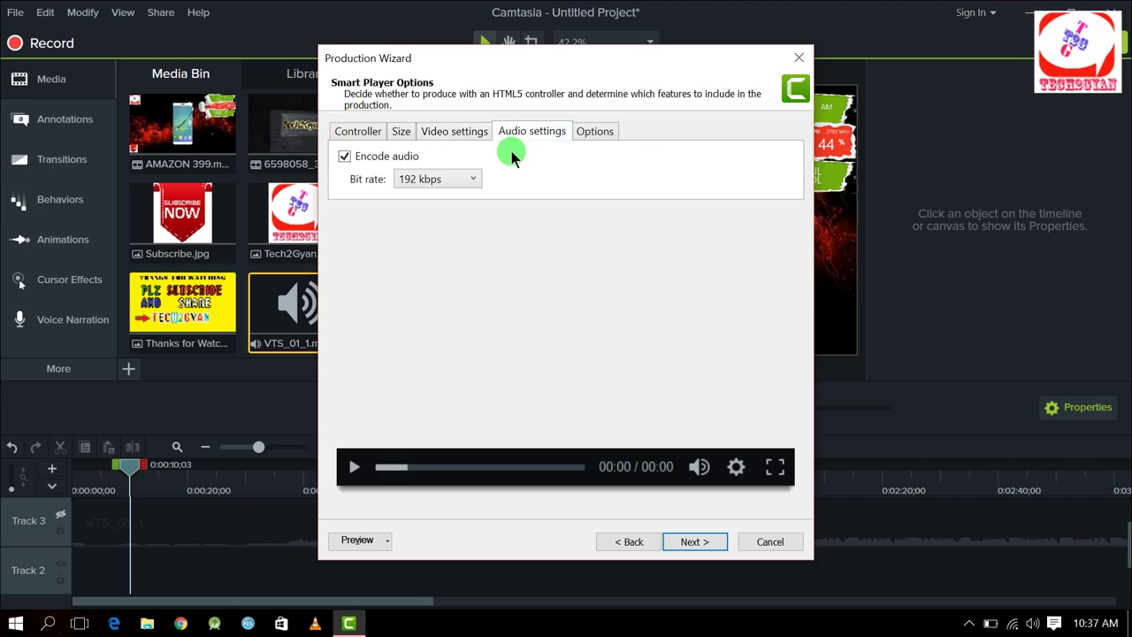
pyautogui.click(447, 178)
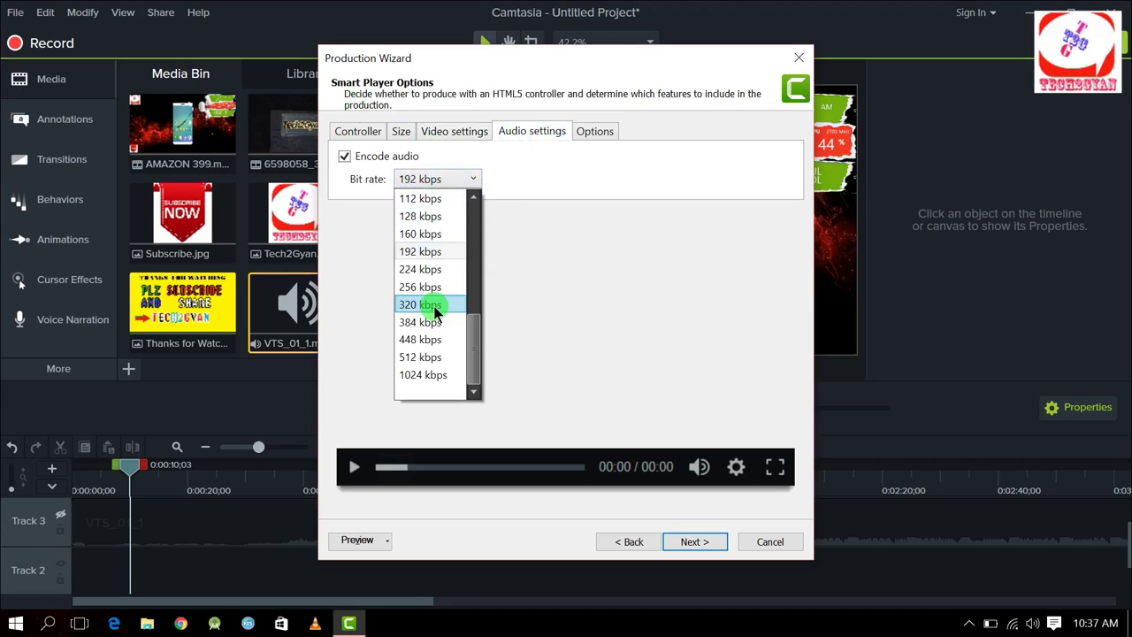
pyautogui.click(577, 231)
pyautogui.click(598, 130)
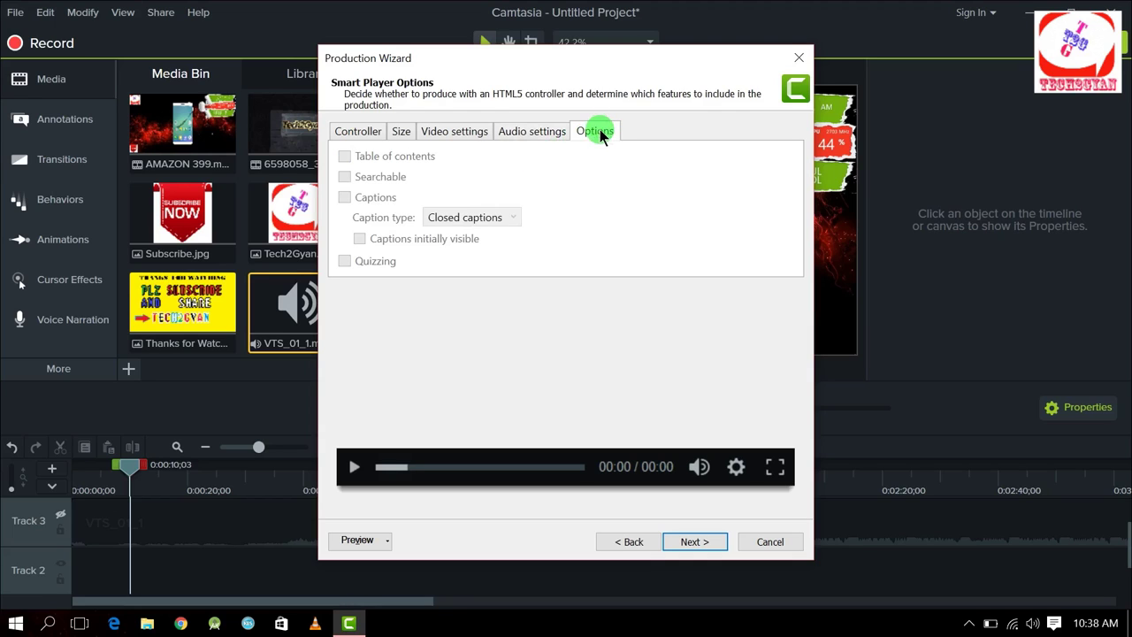
pyautogui.click(362, 131)
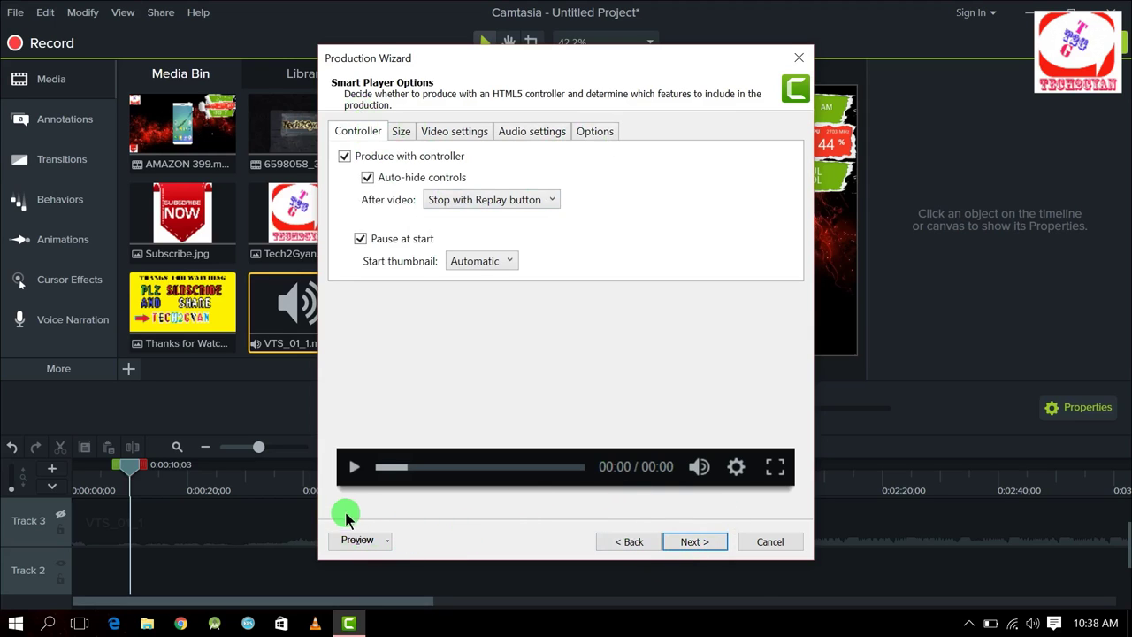
# Step: Accept the default Smart Player and video options and proceed to the output file settings
pyautogui.click(692, 542)
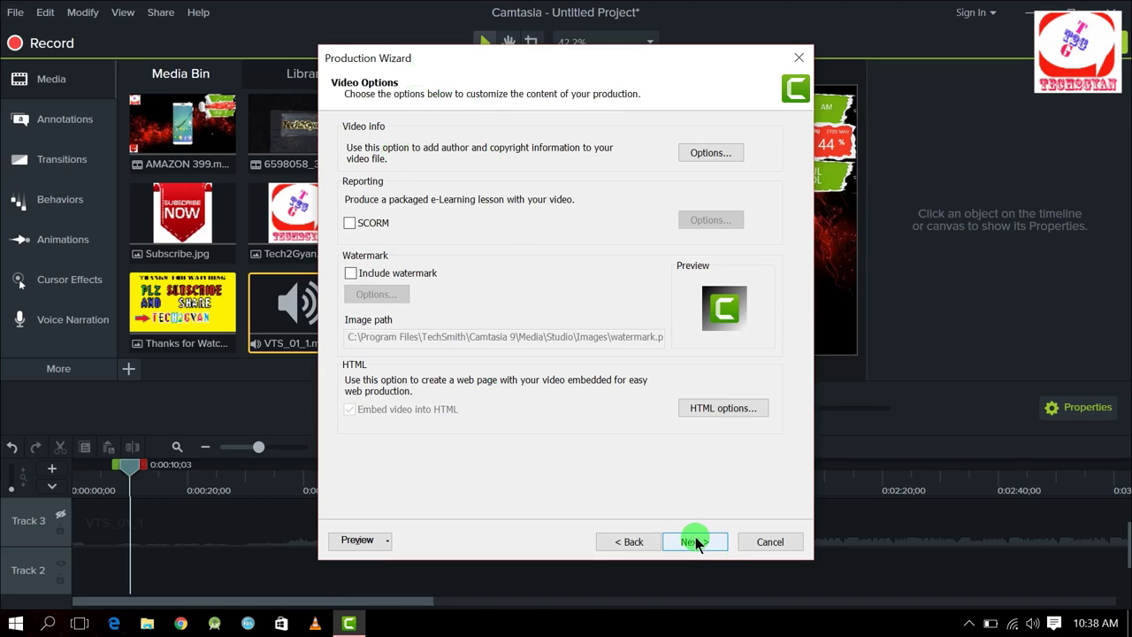
pyautogui.click(695, 542)
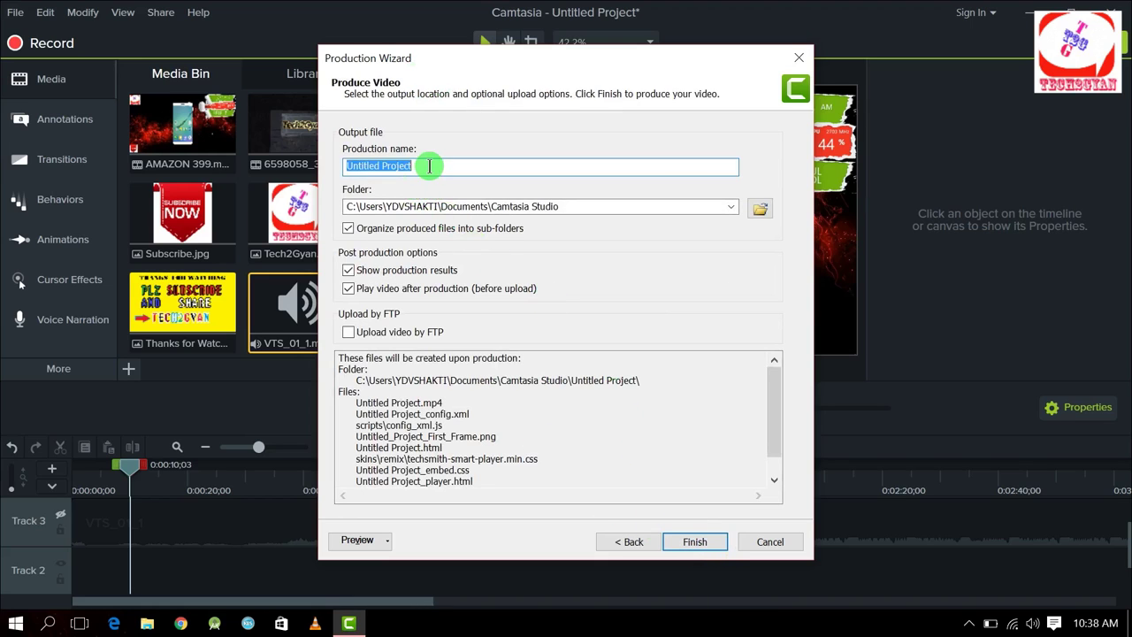